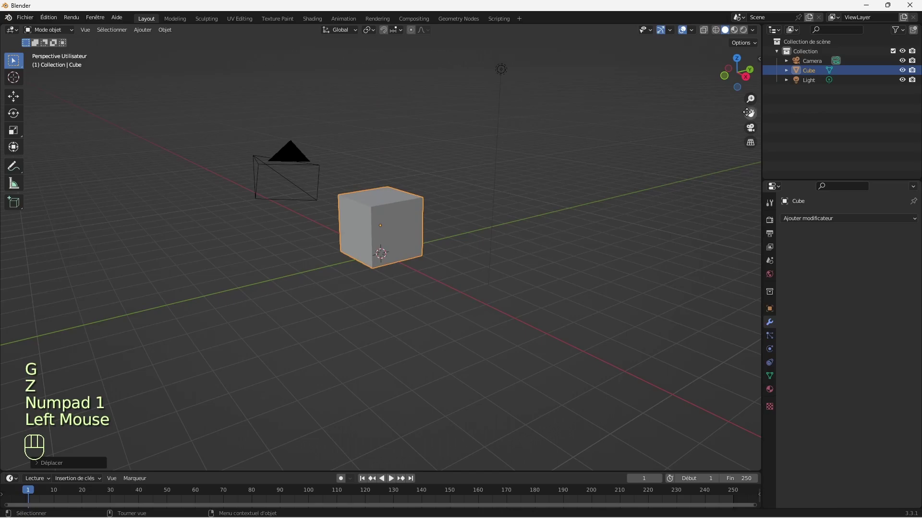
left_click_drag(750, 114, 728, 210)
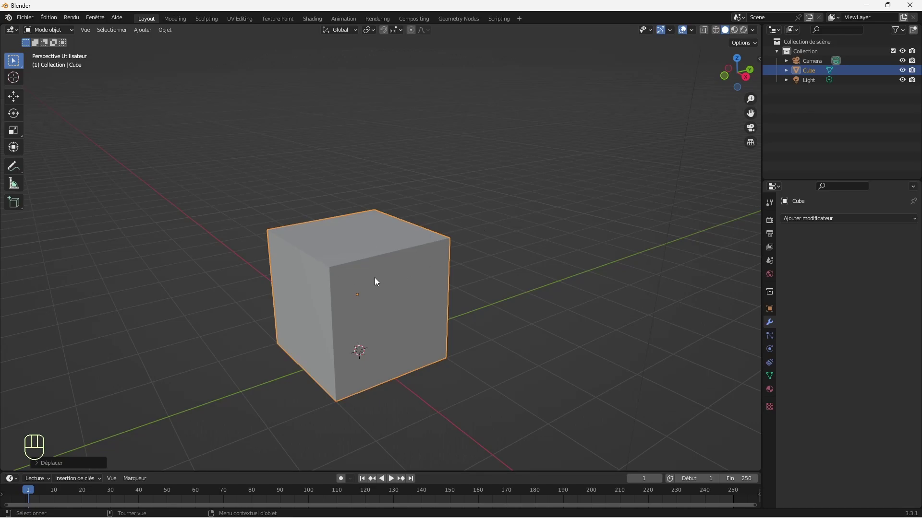
left_click(758, 58)
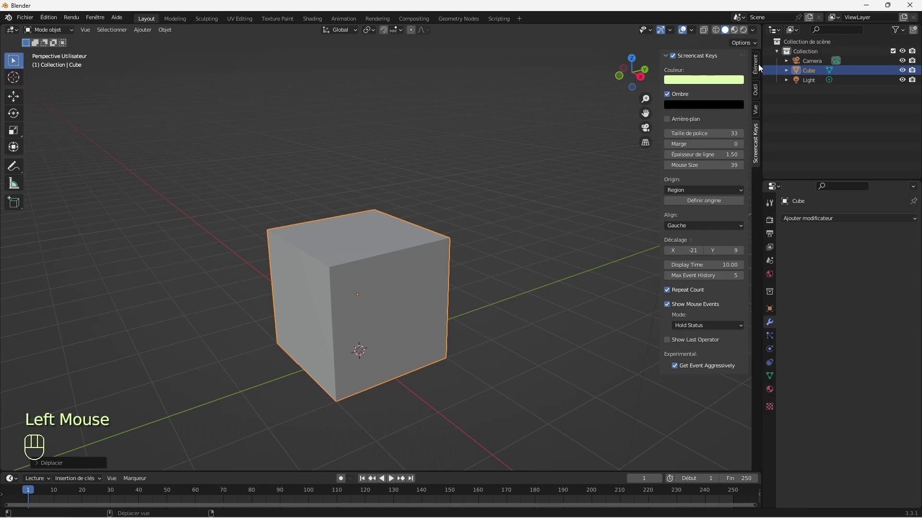
left_click_drag(659, 108, 772, 117)
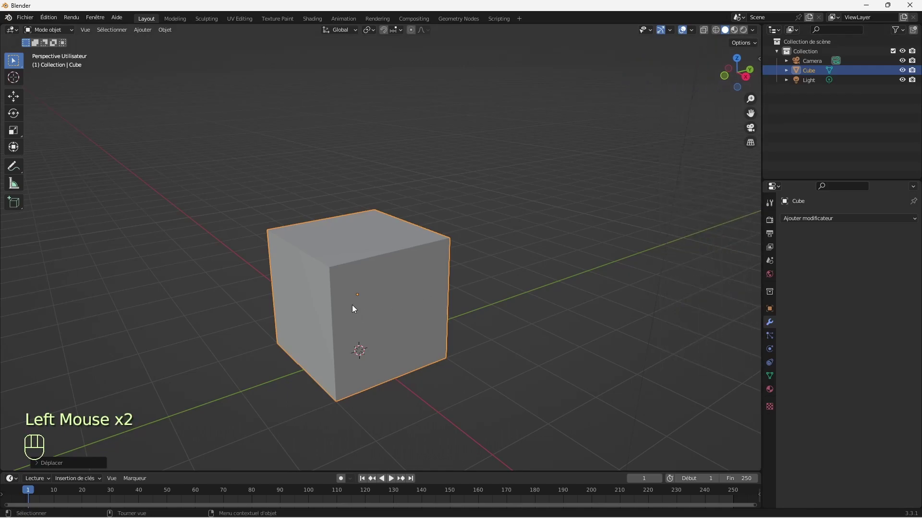
Put the cube into Edit Mode with face selection active.
mouse_move(746, 88)
left_mouse_down()
mouse_move(791, 85)
mouse_move(750, 87)
left_mouse_up()
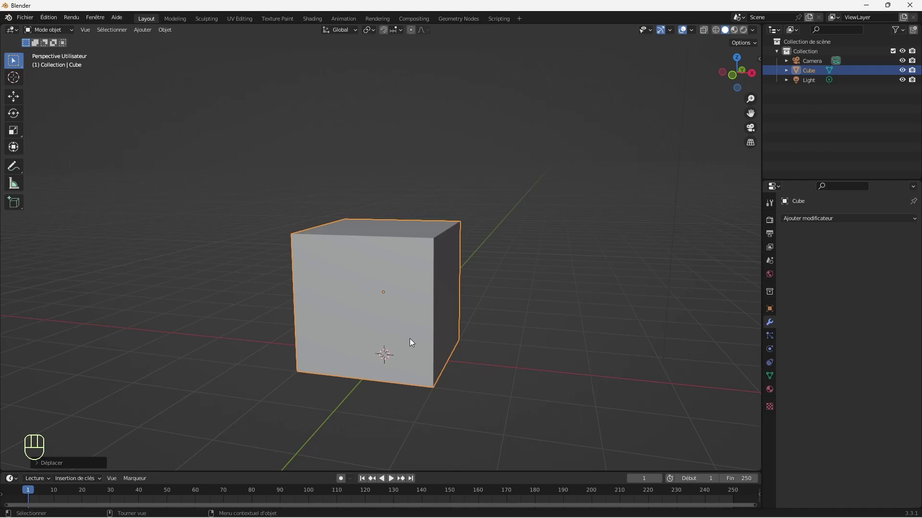
key("Tab")
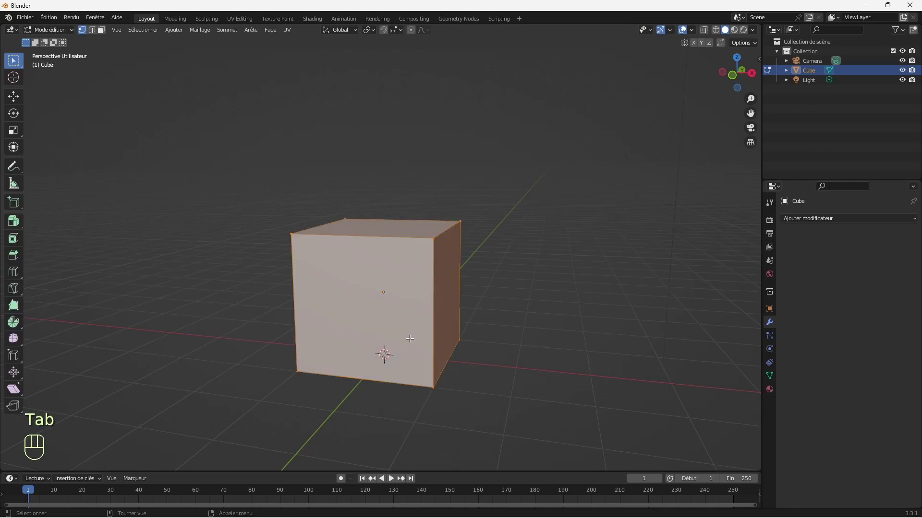
left_click(101, 30)
Move the cube's face on the positive X side by -1.85 m along the global X axis.
left_click(451, 290)
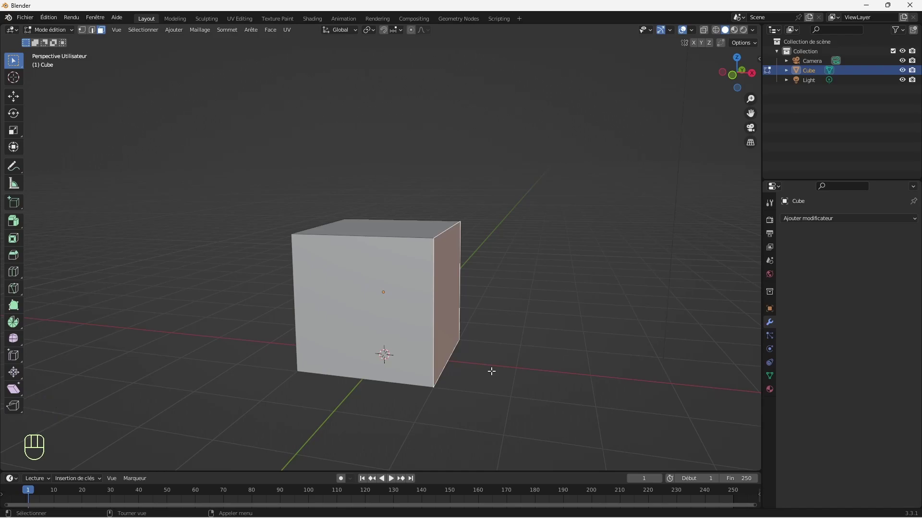
key("g")
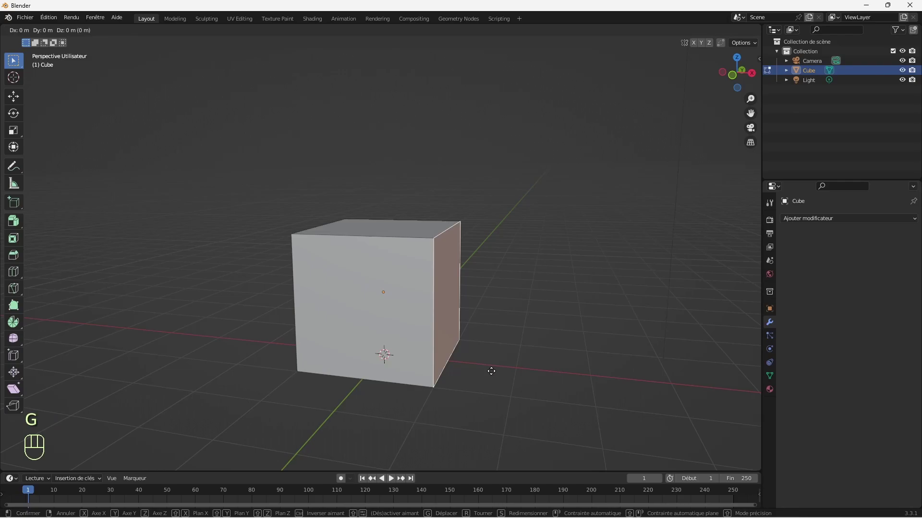
key("x")
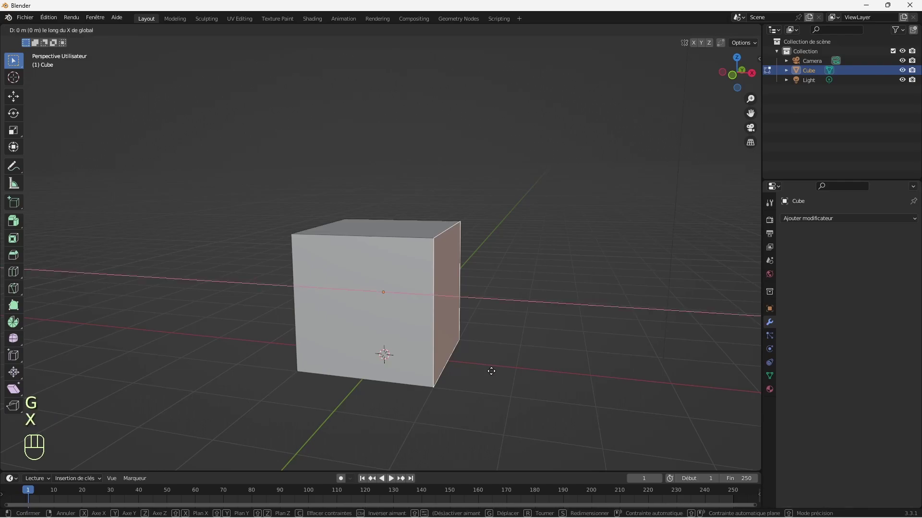
key("KP_Subtract")
key("KP_1")
key("KP_Decimal")
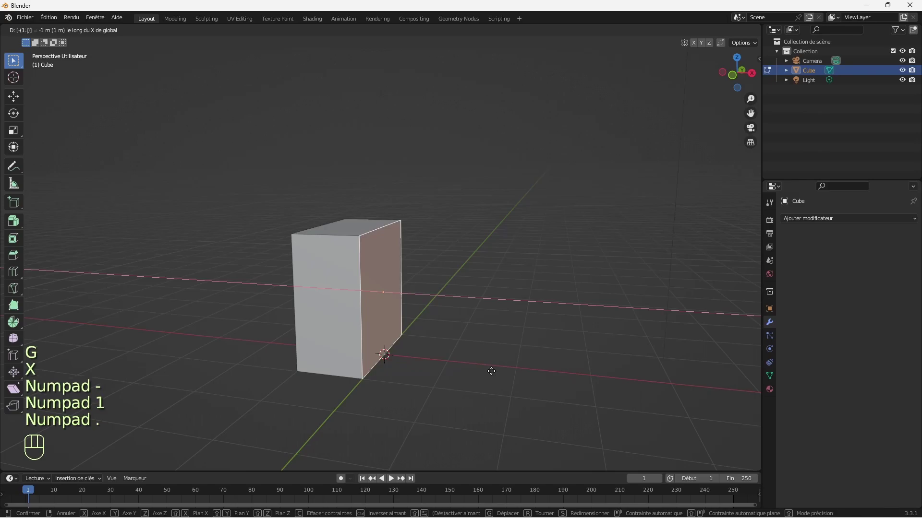
key("KP_8")
key("KP_5")
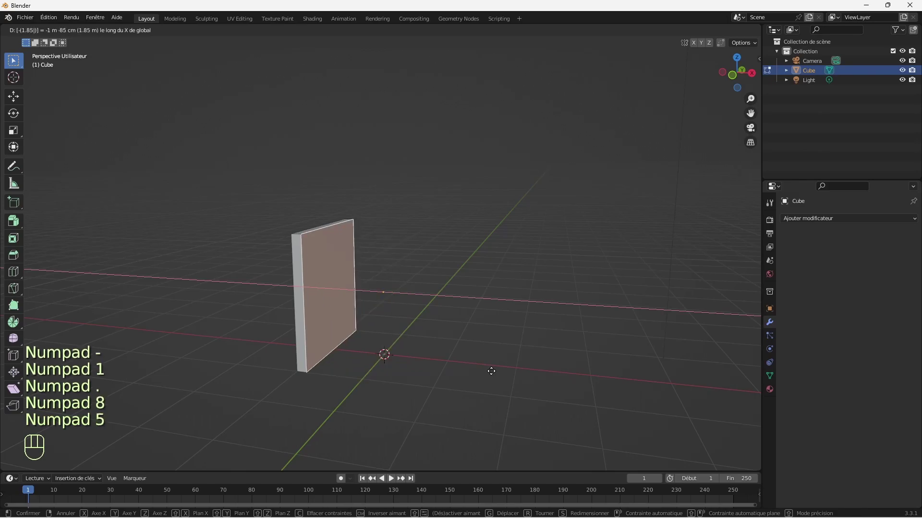
left_click(492, 371)
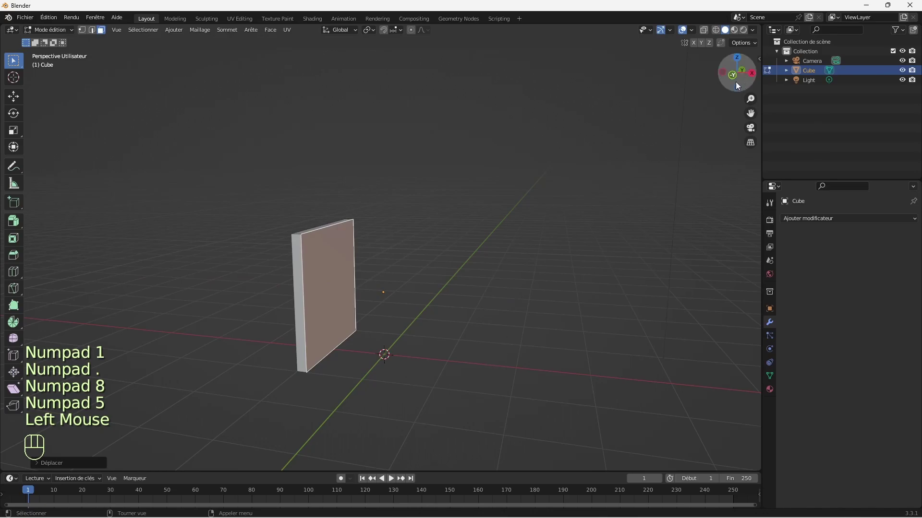
Show the item's transform values and switch to Object Mode to check the slab's dimensions.
mouse_move(751, 85)
left_mouse_down()
mouse_move(789, 93)
mouse_move(750, 88)
left_mouse_up()
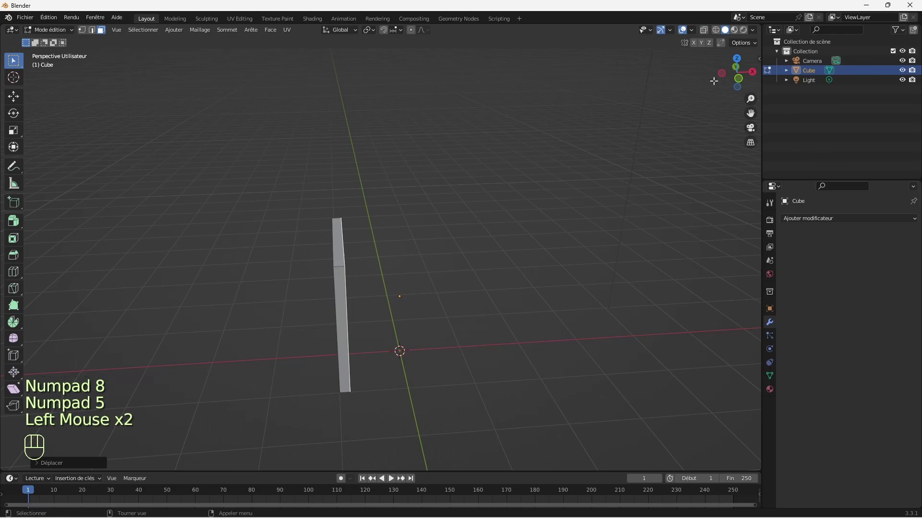
left_click(758, 57)
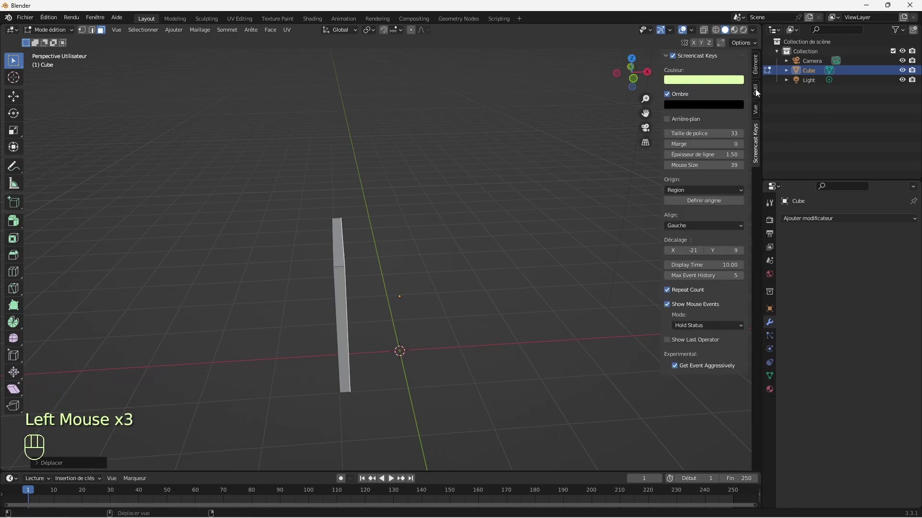
left_click(755, 70)
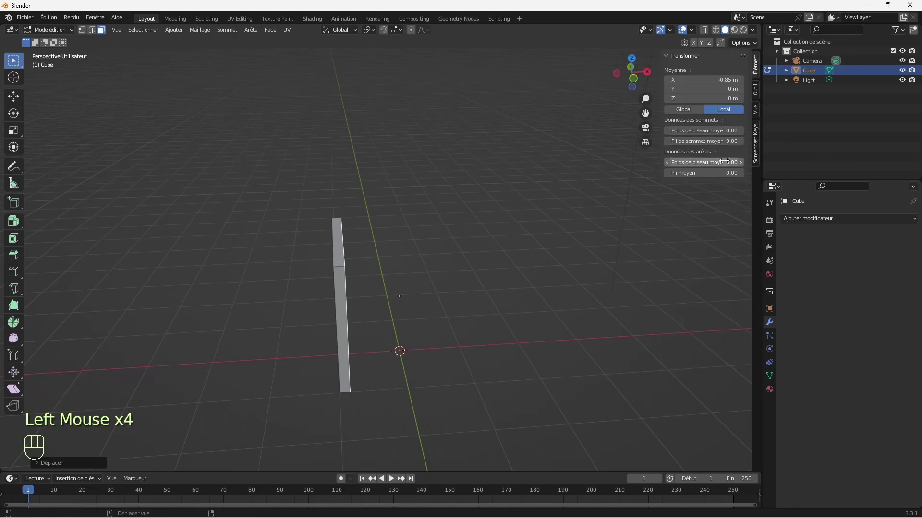
key("Tab")
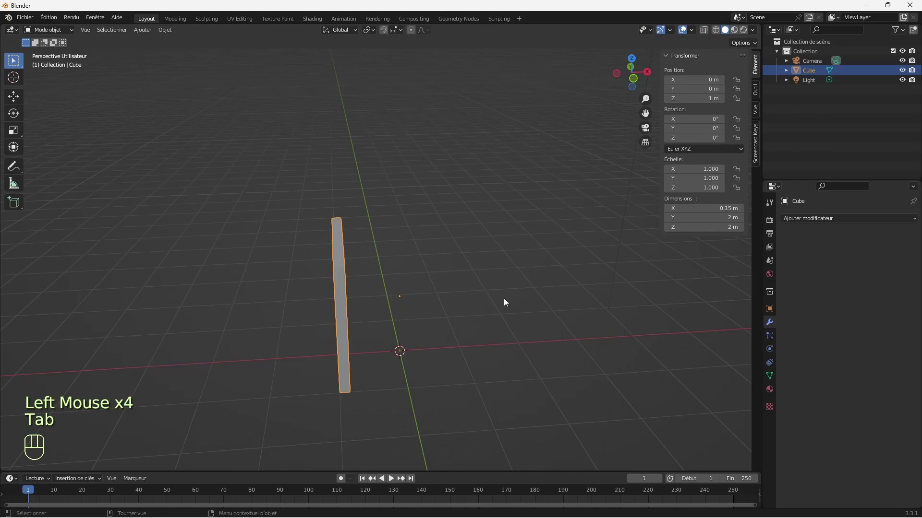
In Edit Mode, move the slab's large face on the negative X side by 0.1 m along X.
left_click(643, 81)
left_click_drag(643, 82, 652, 77)
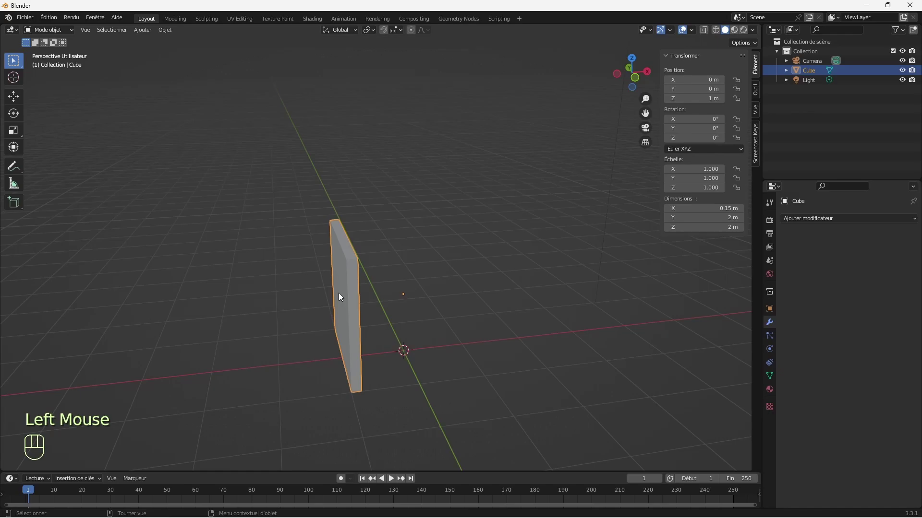
key("Tab")
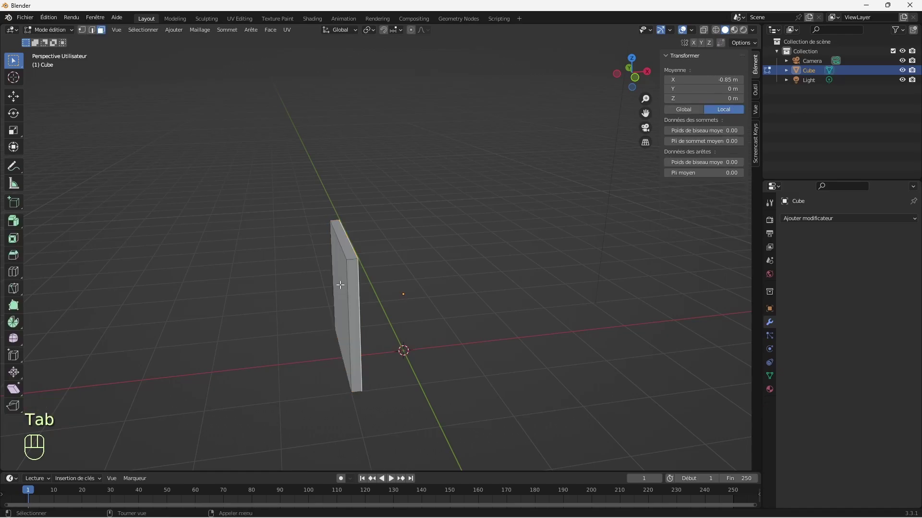
left_click(339, 287)
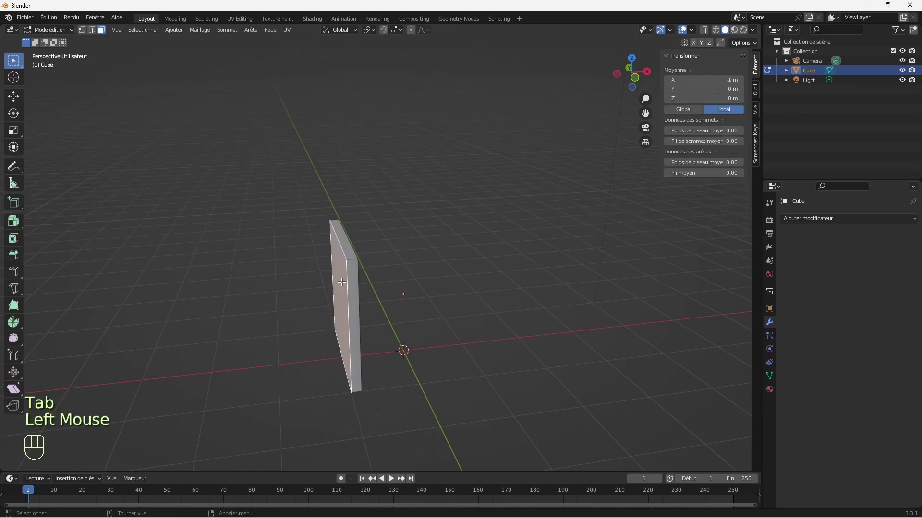
key("g")
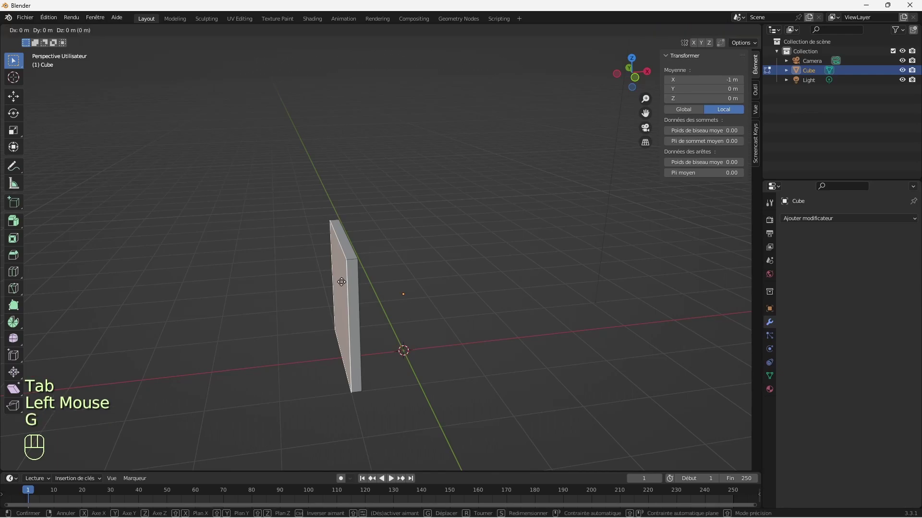
key("x")
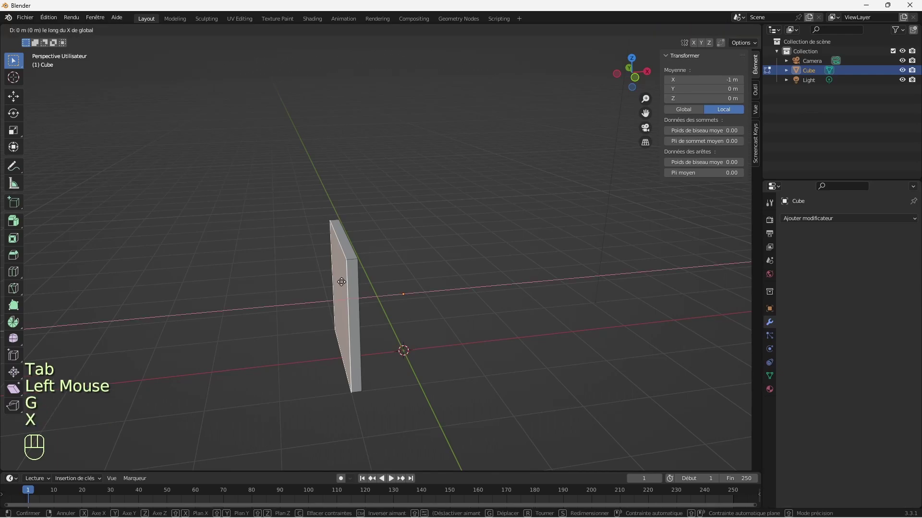
key("KP_0")
key("KP_Decimal")
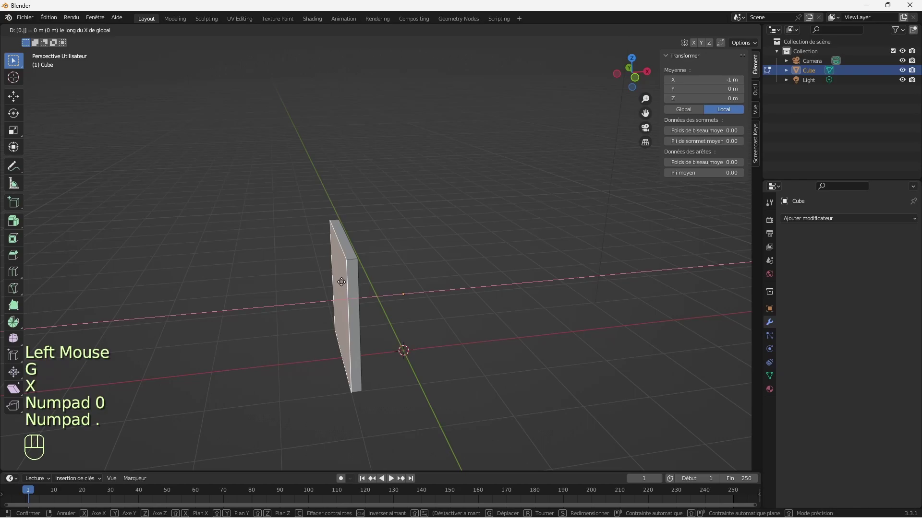
key("KP_1")
left_click(341, 282)
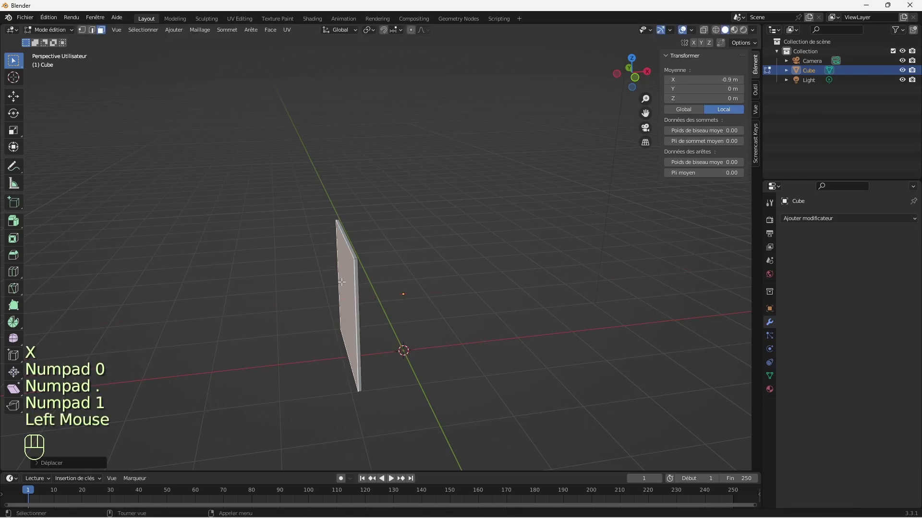
Move the slab's narrow vertical face on the negative Y side by 1.3 m along Y.
left_click_drag(640, 85, 581, 88)
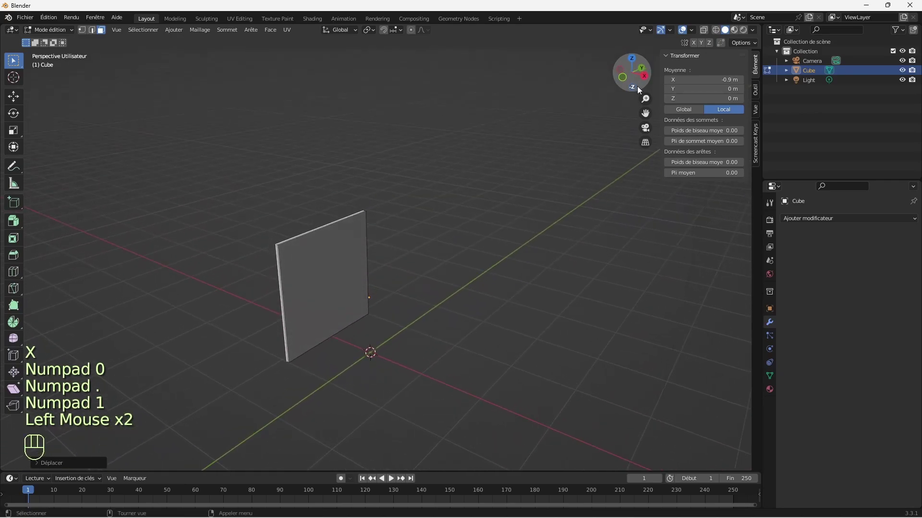
left_click(281, 299)
key("KP_Decimal")
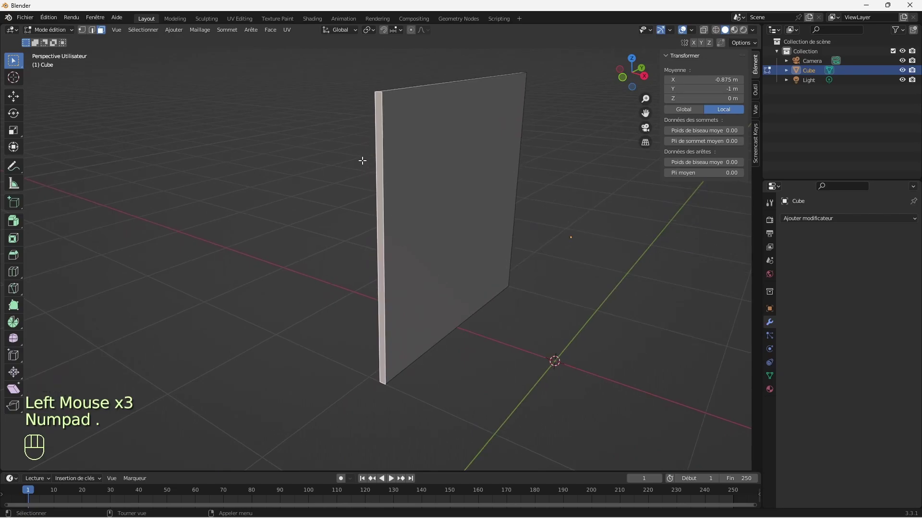
left_click_drag(633, 73, 591, 88)
left_click_drag(645, 113, 458, 164)
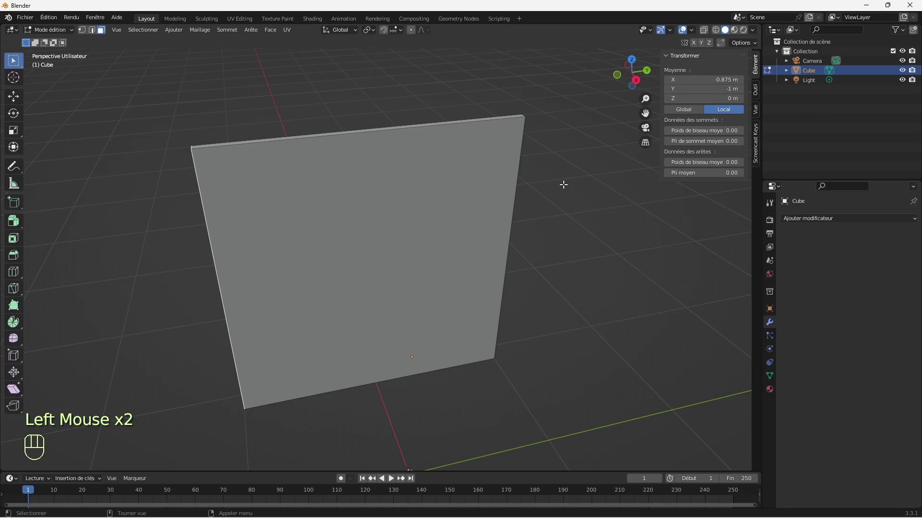
key("g")
key("y")
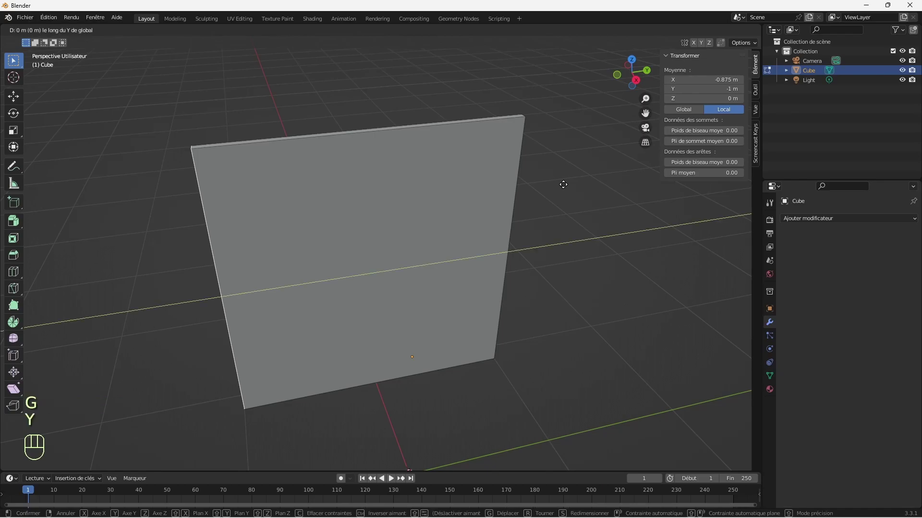
type("1.3")
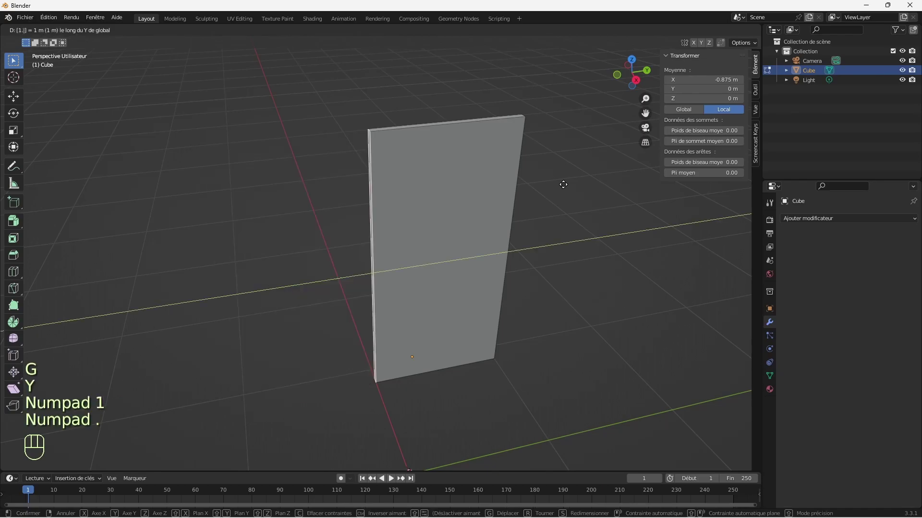
left_click(563, 184)
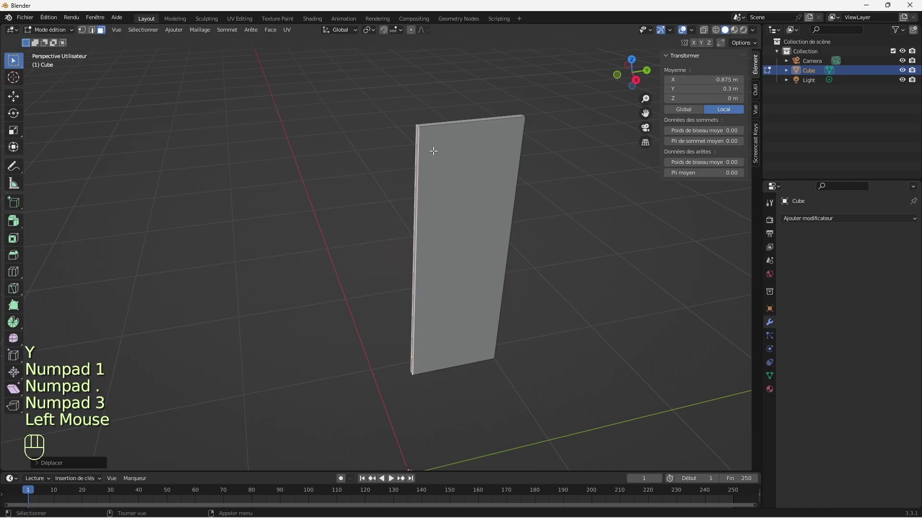
Raise the slab's top face by 0.04 m along Z.
left_click(435, 124)
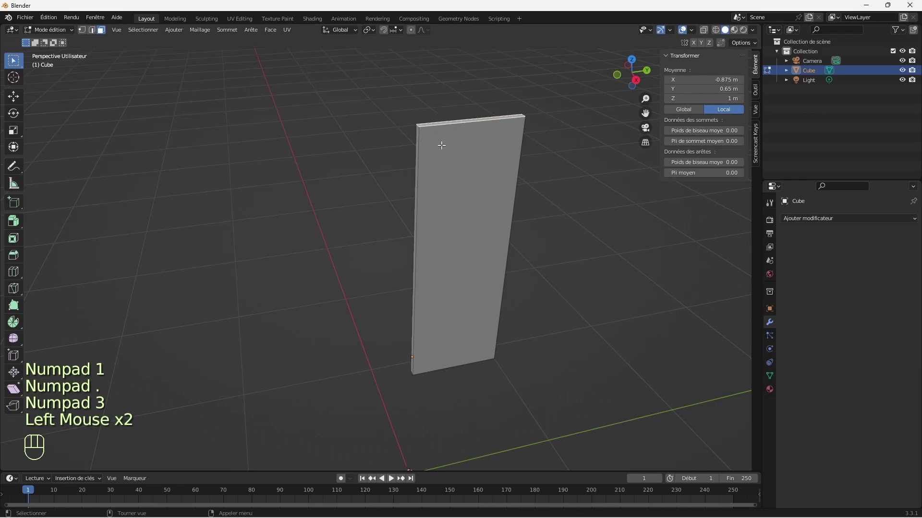
key("g")
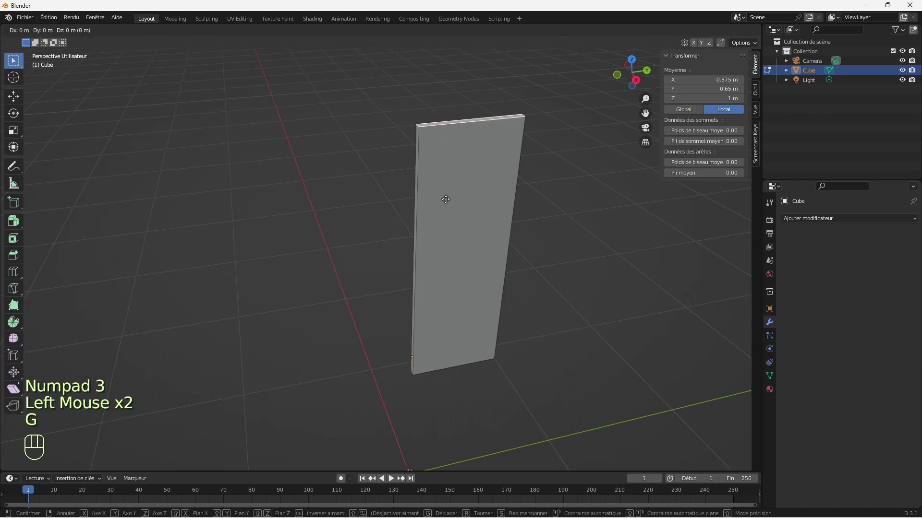
key("z")
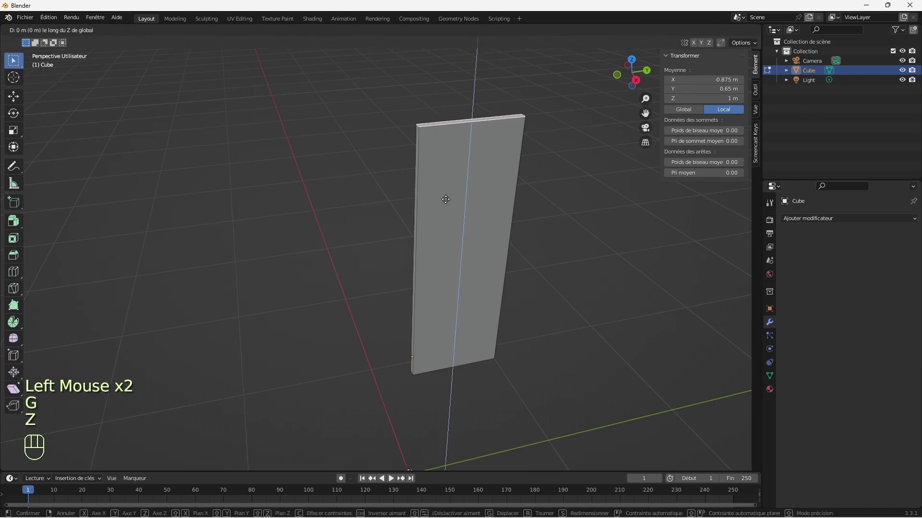
key("KP_0")
key("KP_Decimal")
key("KP_0")
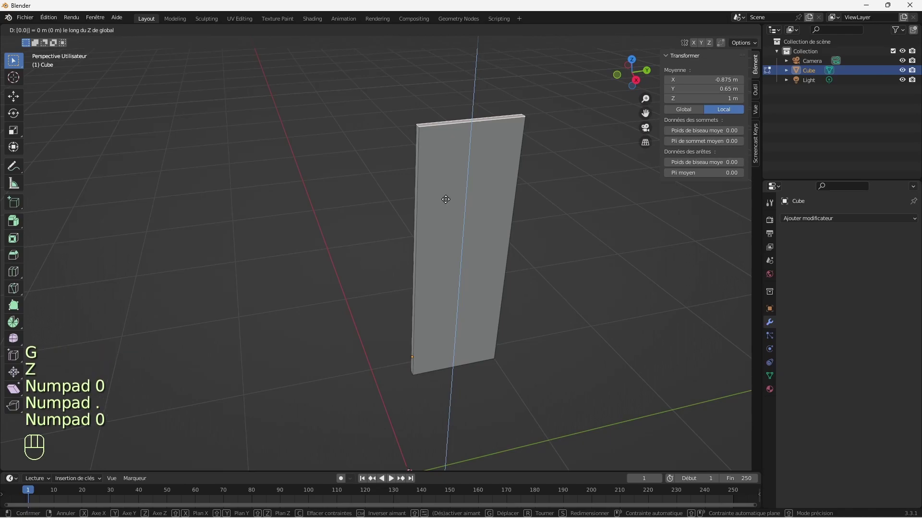
key("KP_4")
left_click(446, 199)
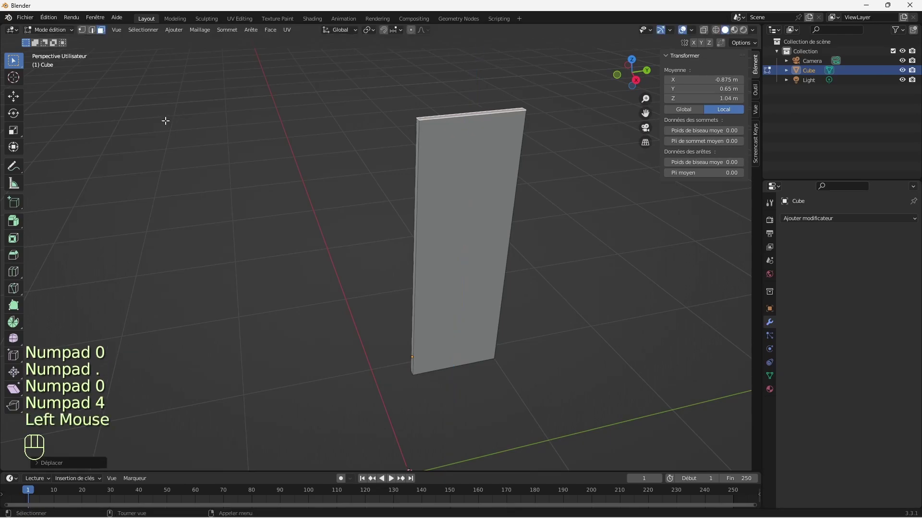
Return the slab to Object Mode and check its overall dimensions.
left_click_drag(644, 82, 630, 64)
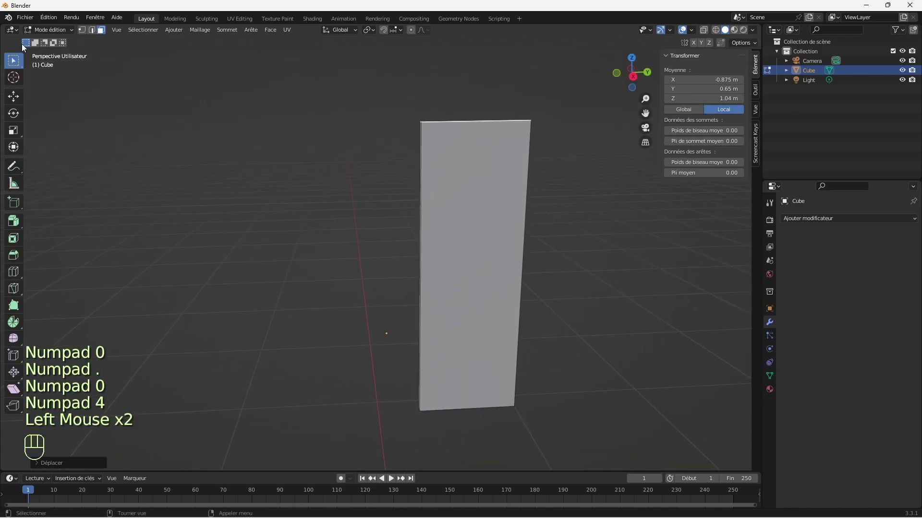
left_click(39, 28)
left_click(53, 40)
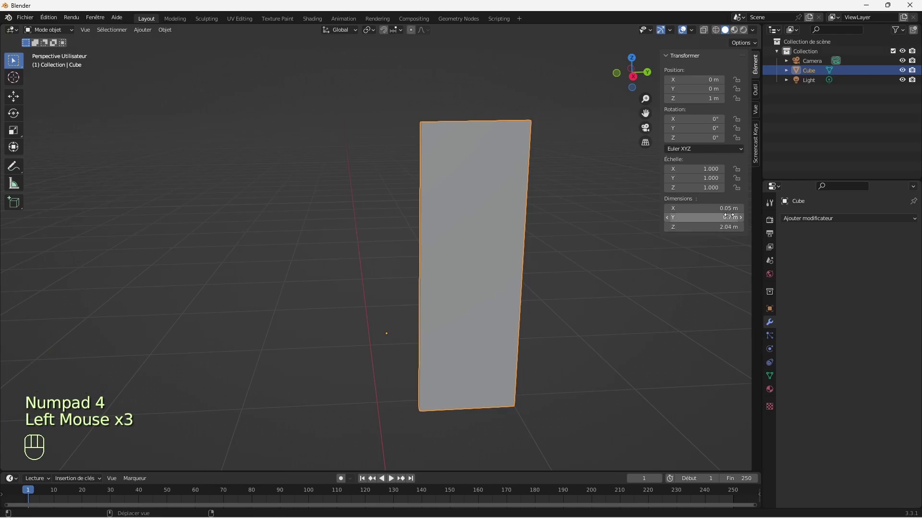
In Edit Mode, lower the panel's top face by 0.04 m along Z.
left_click(580, 276)
left_click(482, 292)
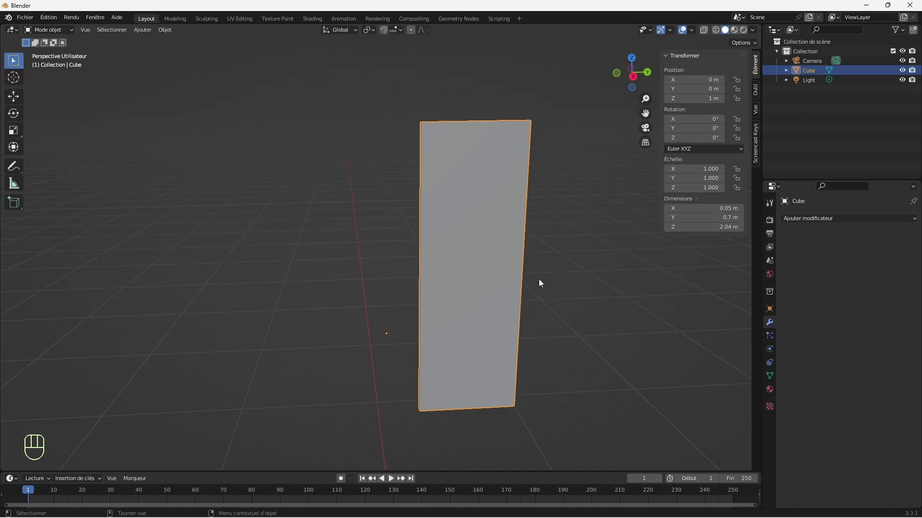
left_click_drag(642, 86, 698, 92)
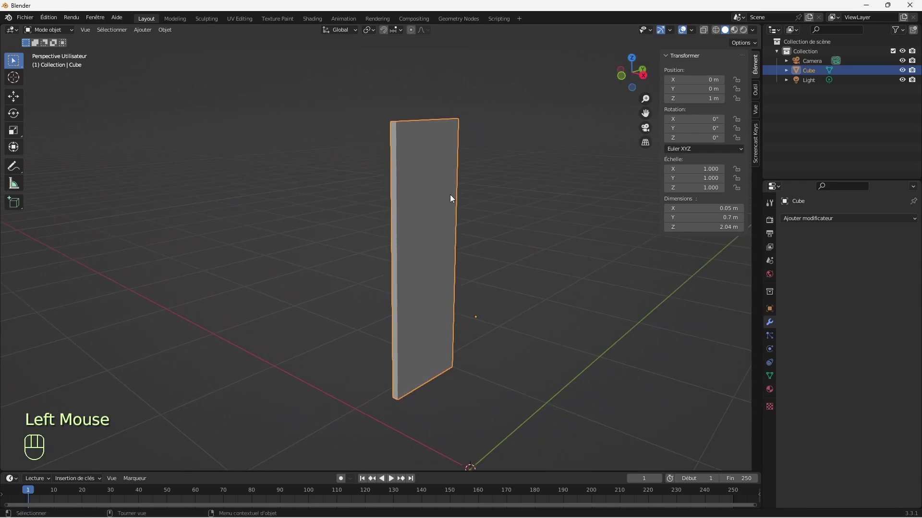
left_click_drag(638, 87, 669, 102)
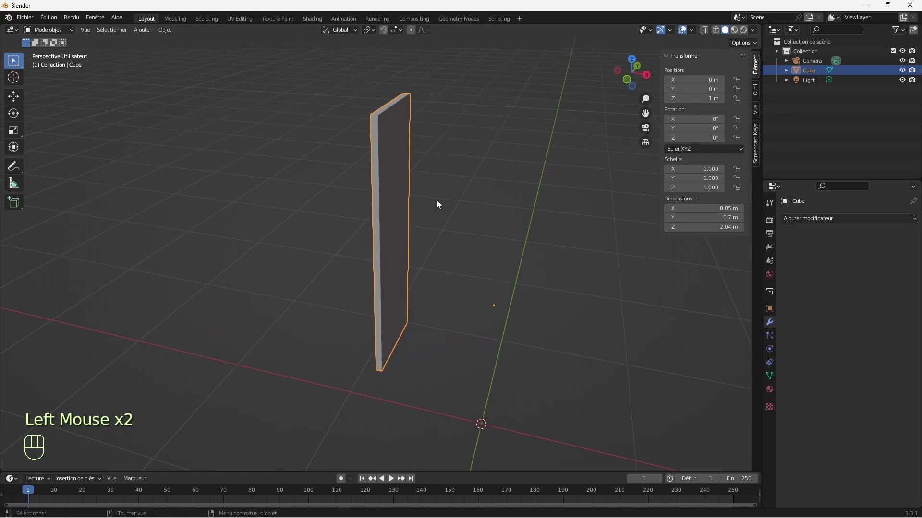
key("Tab")
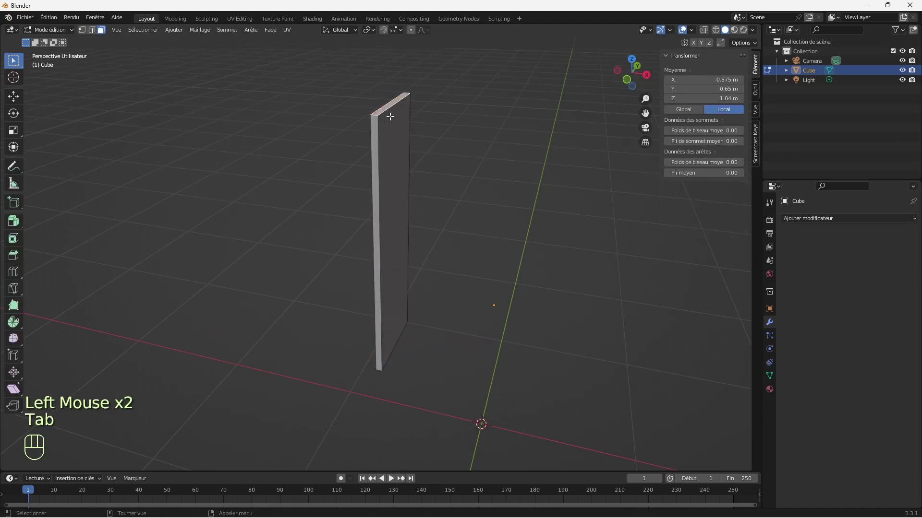
type("gz-0.04")
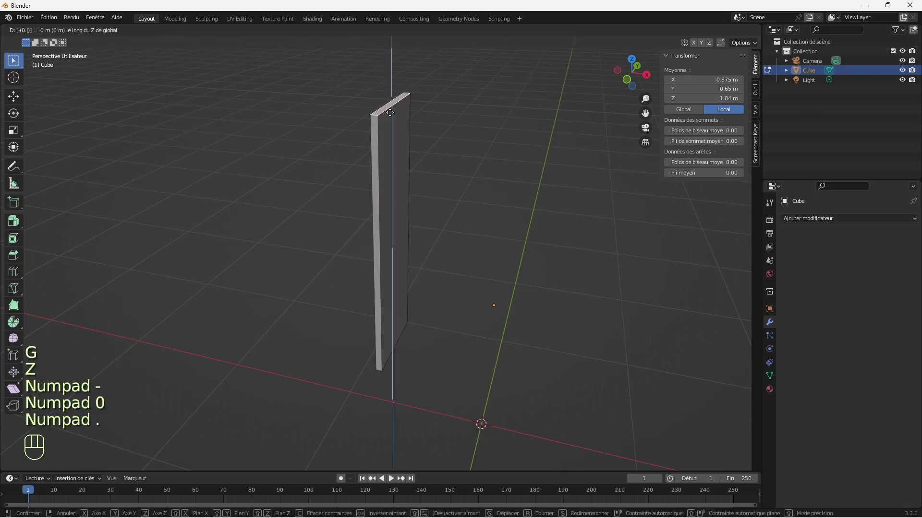
left_click(390, 112)
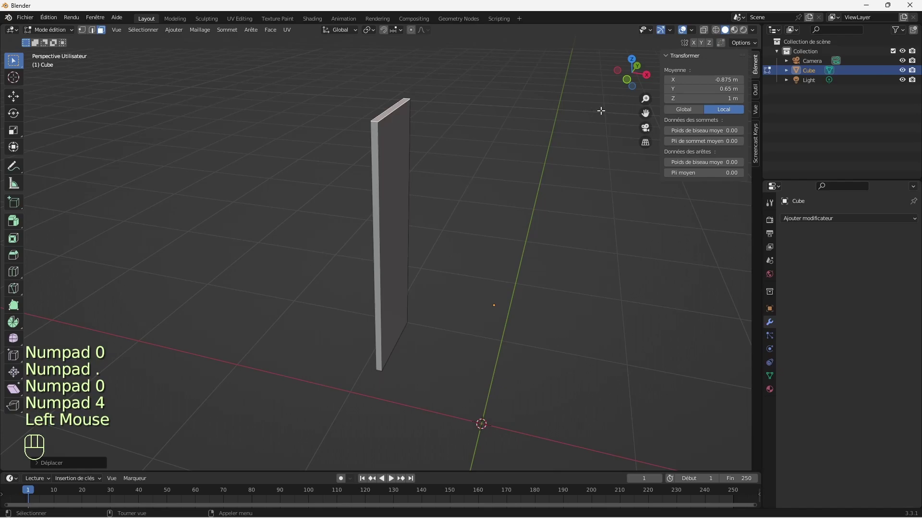
Return the panel to Object Mode and move its origin to its geometry (Origine vers géométrie).
left_click_drag(635, 87, 684, 86)
left_click(347, 251)
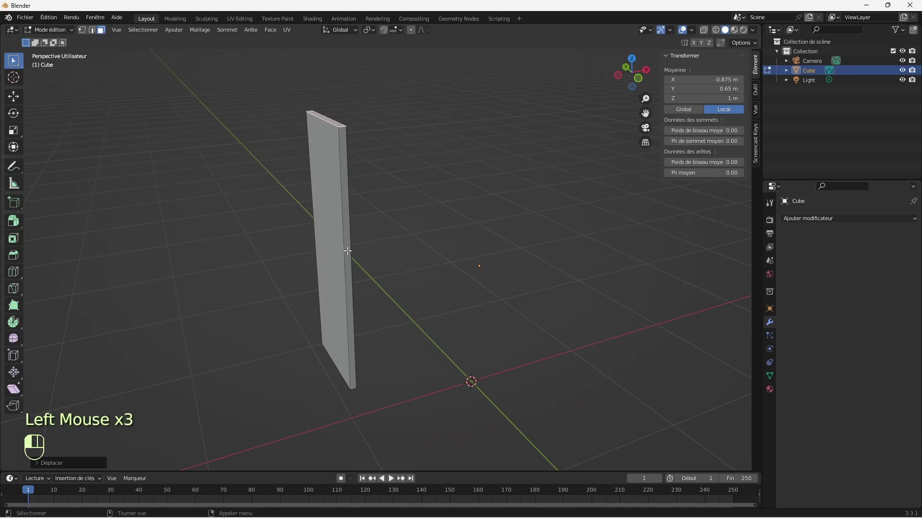
left_click(56, 29)
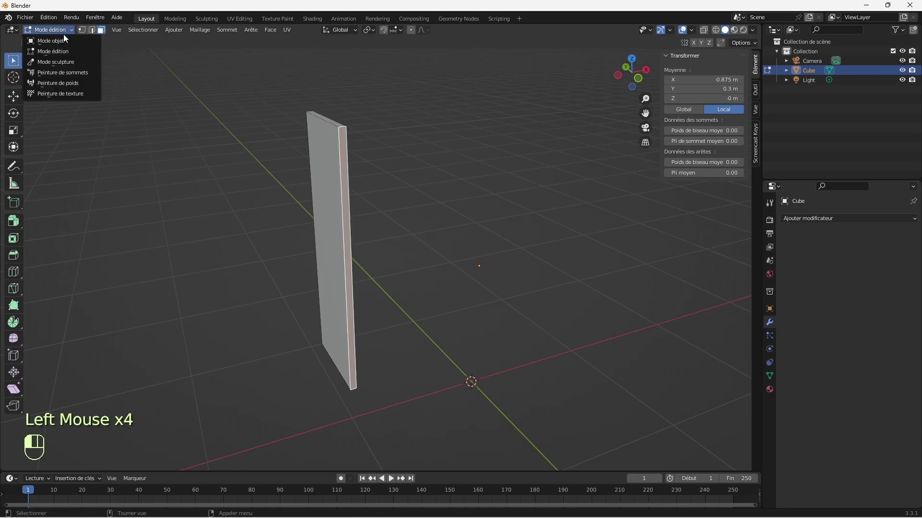
left_click(64, 39)
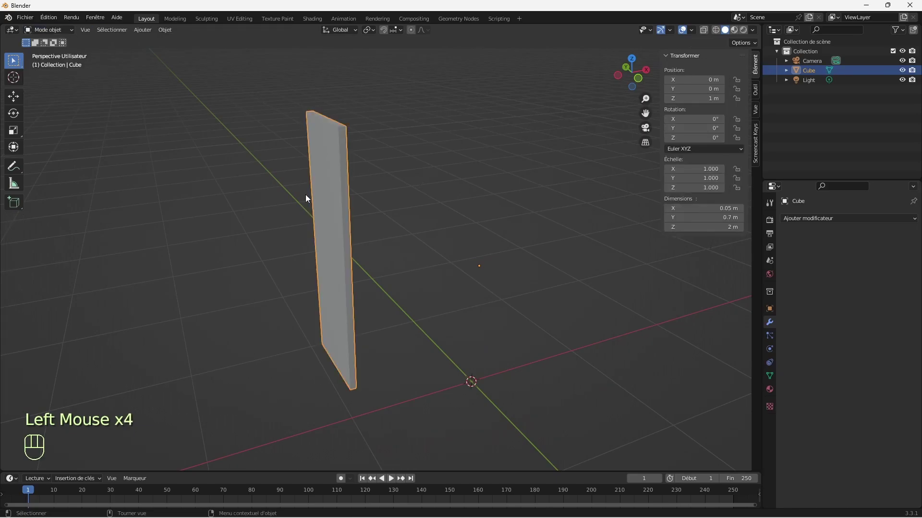
right_click(326, 194)
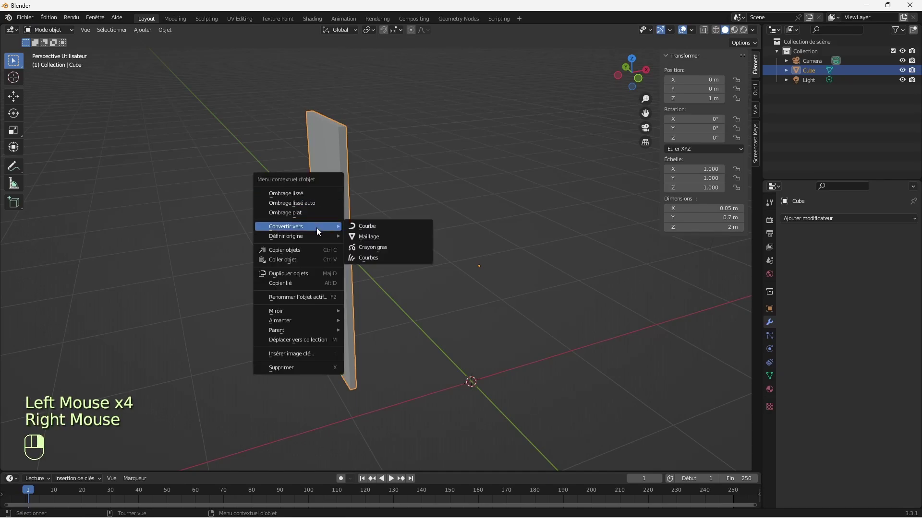
mouse_move(316, 236)
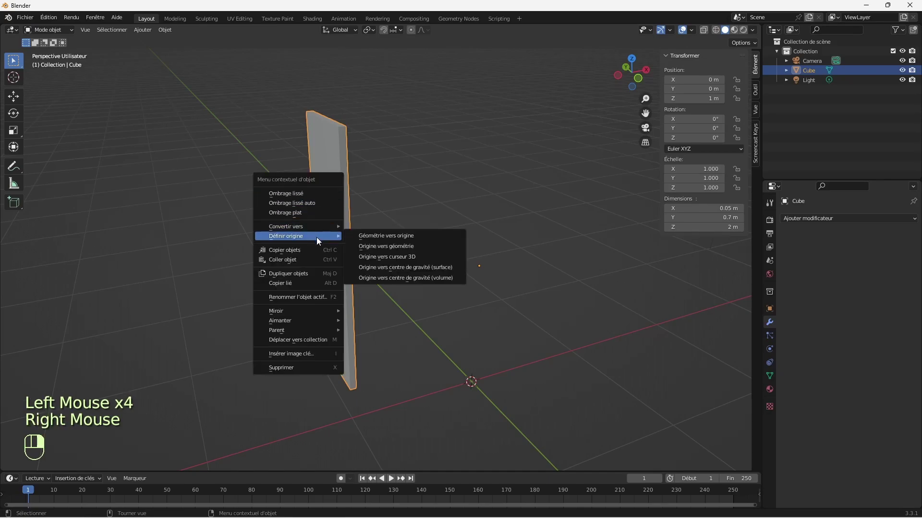
left_click(402, 247)
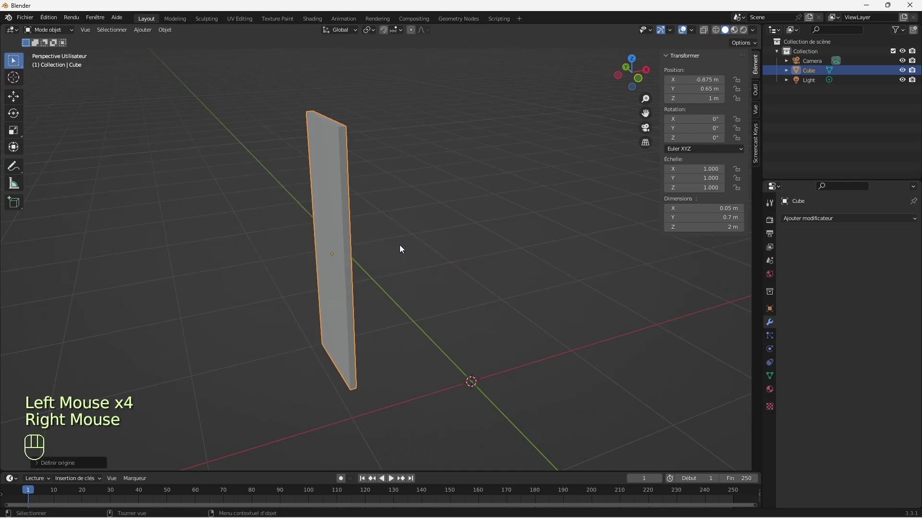
Center the panel on the world origin in plan by setting its Y and X positions to 0 m.
left_click(437, 230)
left_click_drag(644, 77, 531, 78)
left_click(486, 271)
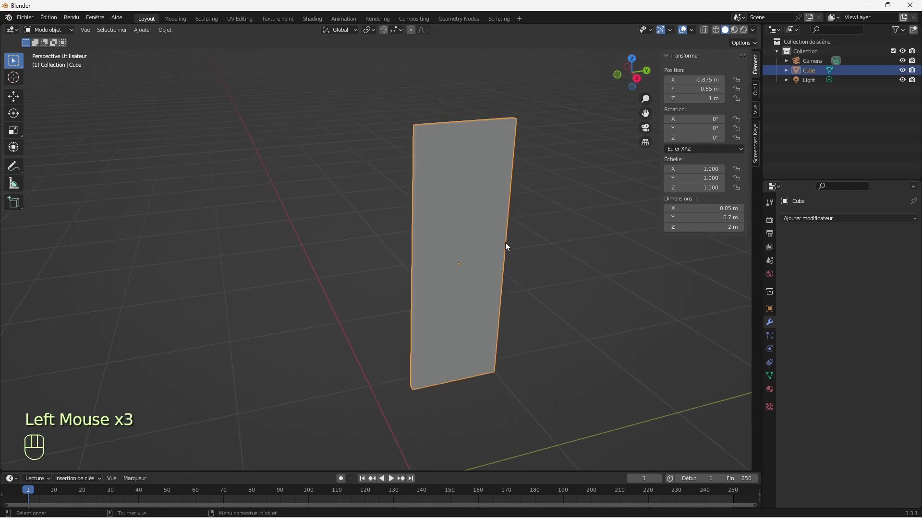
left_click_drag(645, 99, 644, 139)
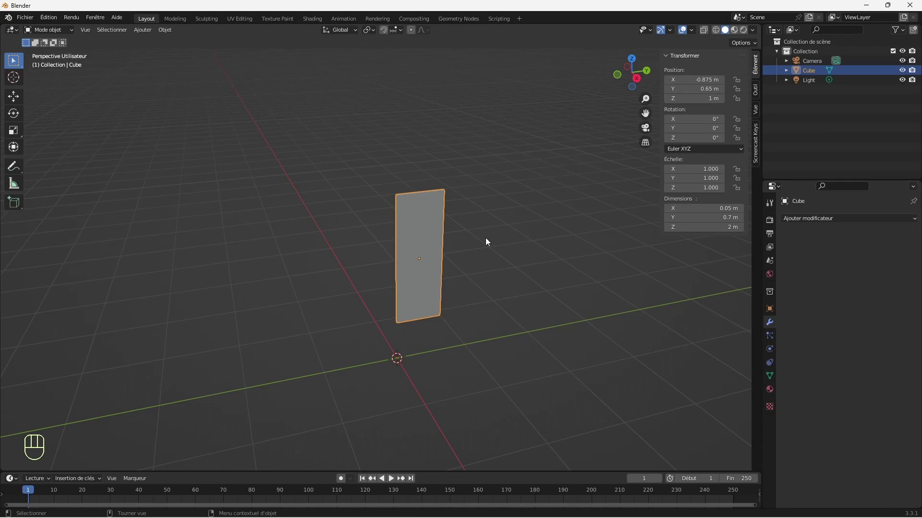
left_click(701, 89)
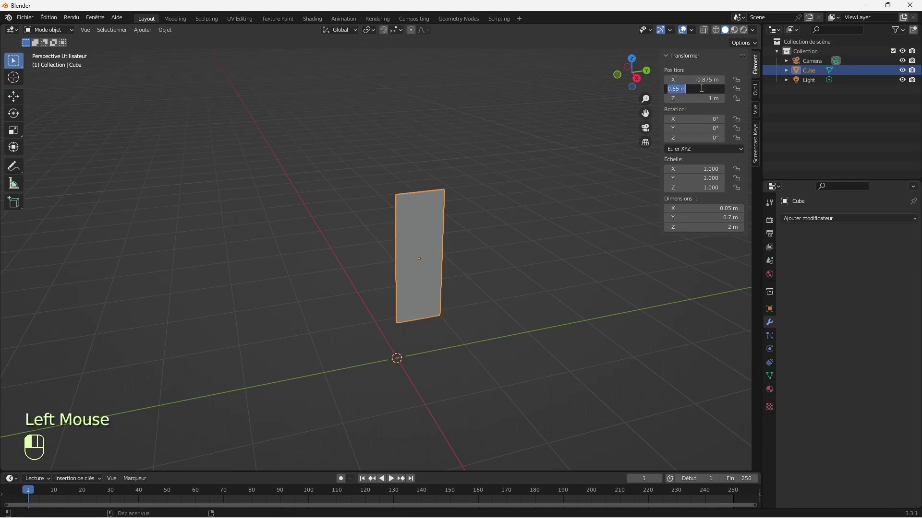
type("0")
key("Return")
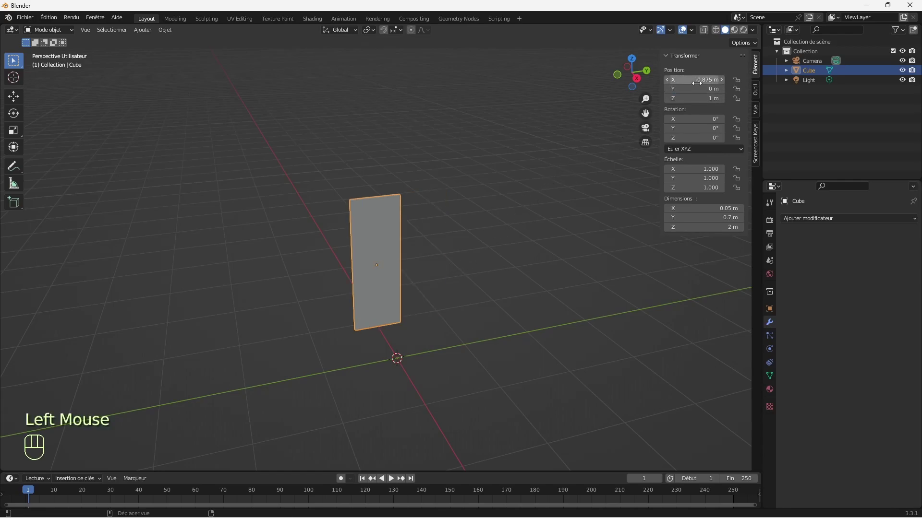
double_click(696, 80)
type("0")
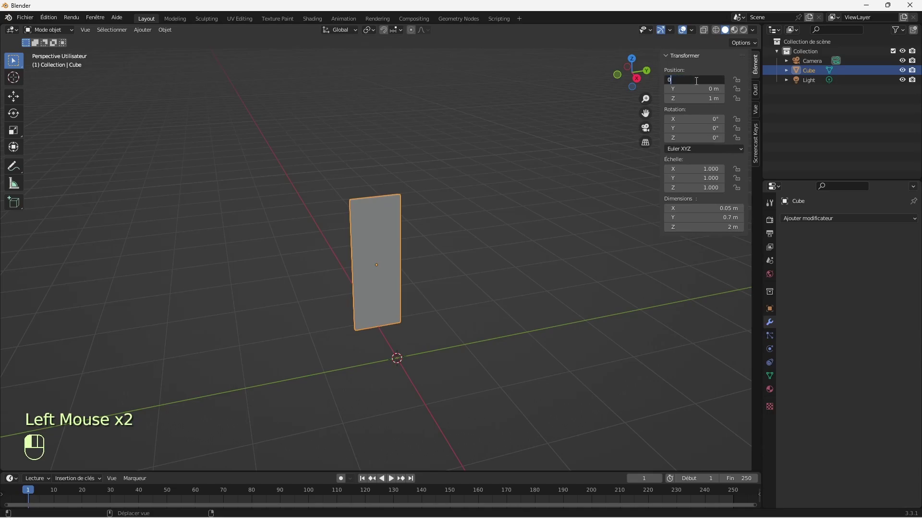
key("Return")
left_click(494, 291)
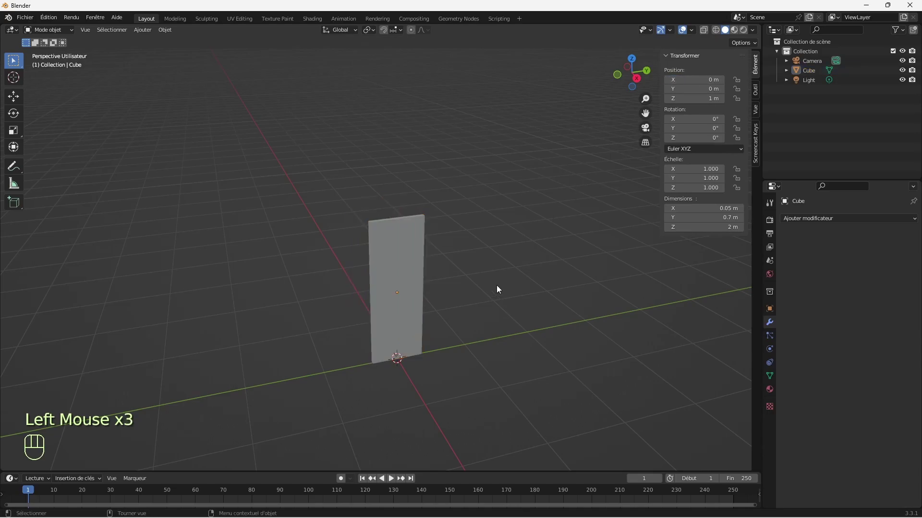
Add a Bevel (Biseau) modifier to the panel.
left_click_drag(645, 82, 650, 60)
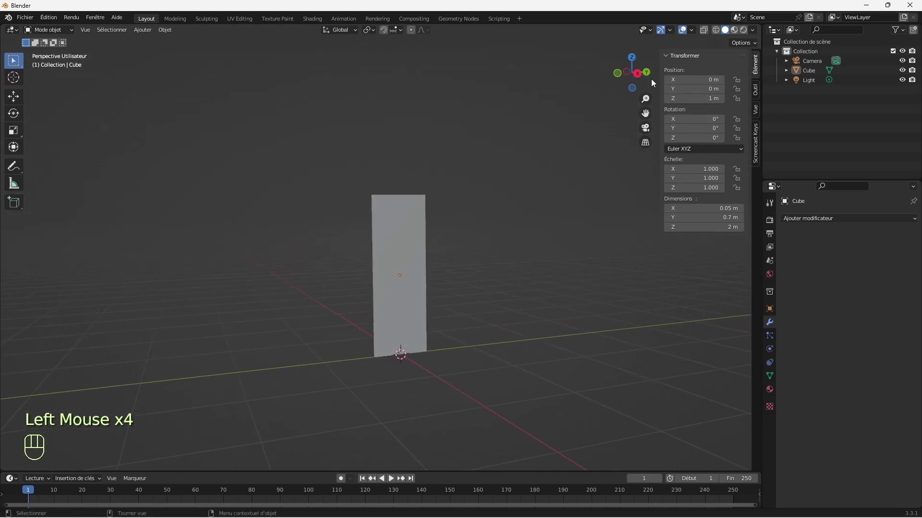
left_click_drag(645, 99, 645, 46)
mouse_move(643, 88)
left_mouse_down()
mouse_move(657, 112)
mouse_move(644, 77)
left_mouse_up()
left_click_drag(644, 112, 607, 259)
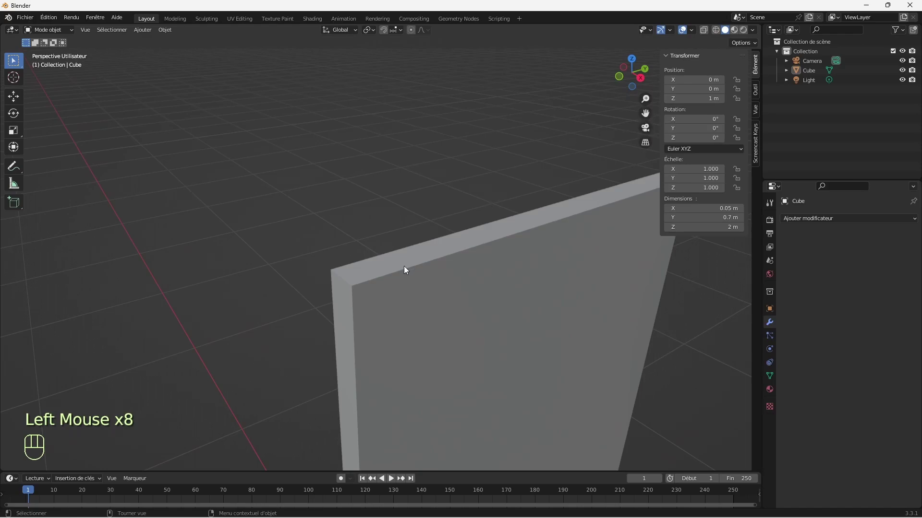
left_click_drag(646, 98, 649, 95)
left_click(535, 287)
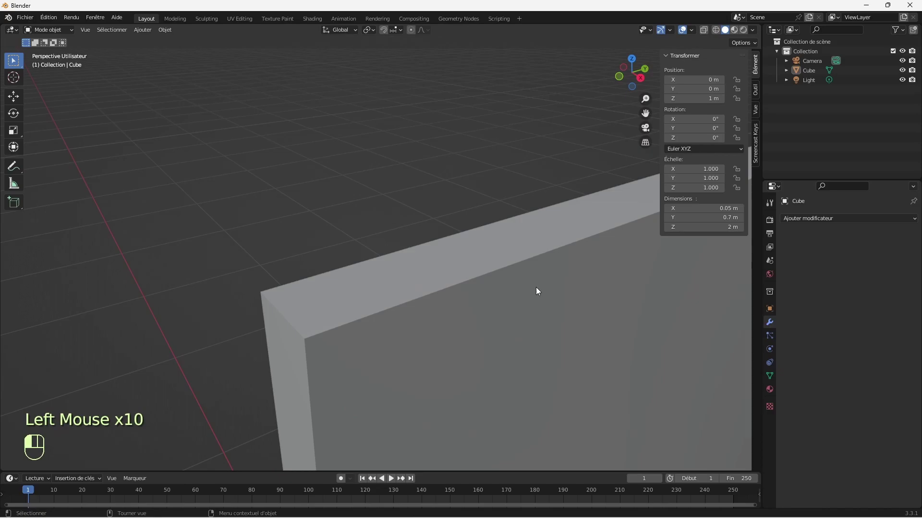
left_click(830, 218)
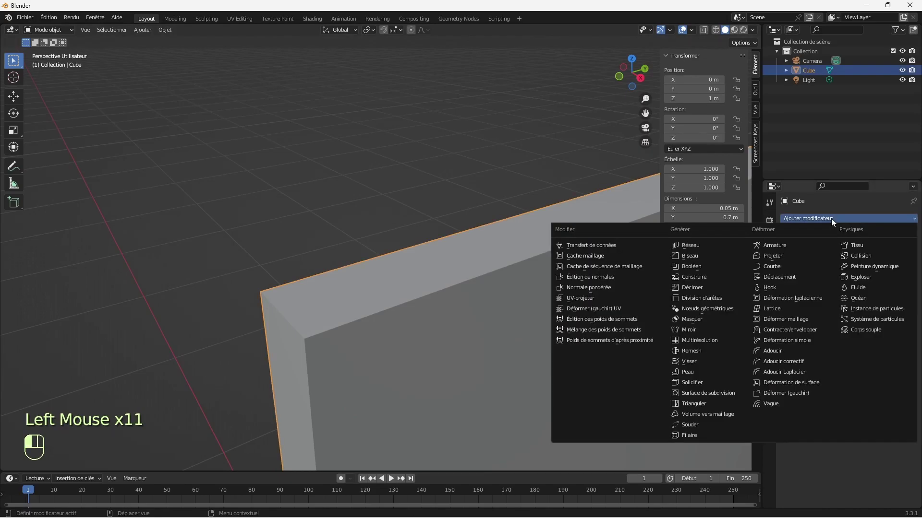
left_click(690, 255)
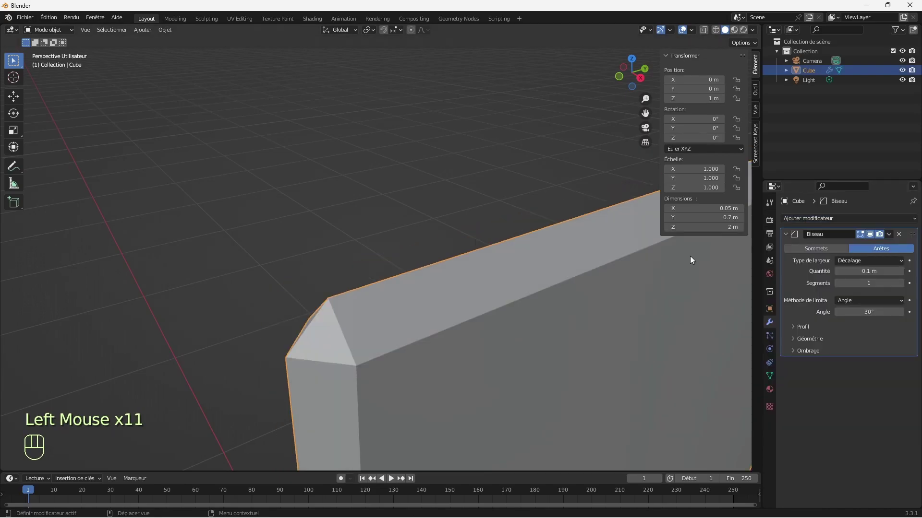
Set the bevel amount to 0.01 m, divide it by 5 to get 0.002 m, and use 3 segments.
left_click(861, 270)
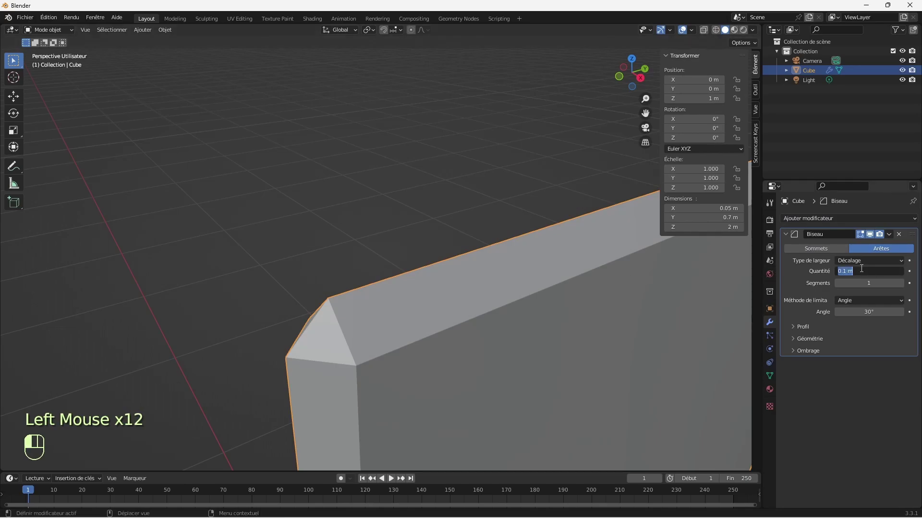
type("0.01")
key("Return")
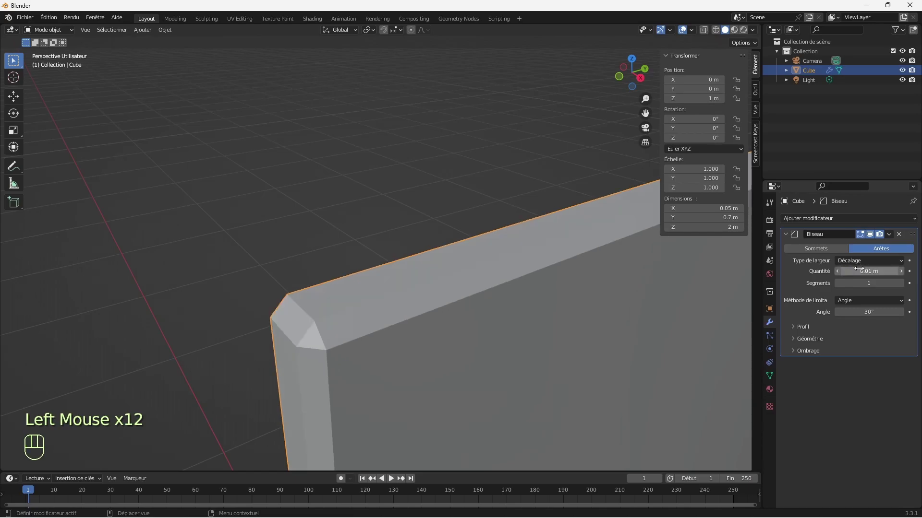
left_click(861, 271)
type("/5")
key("Return")
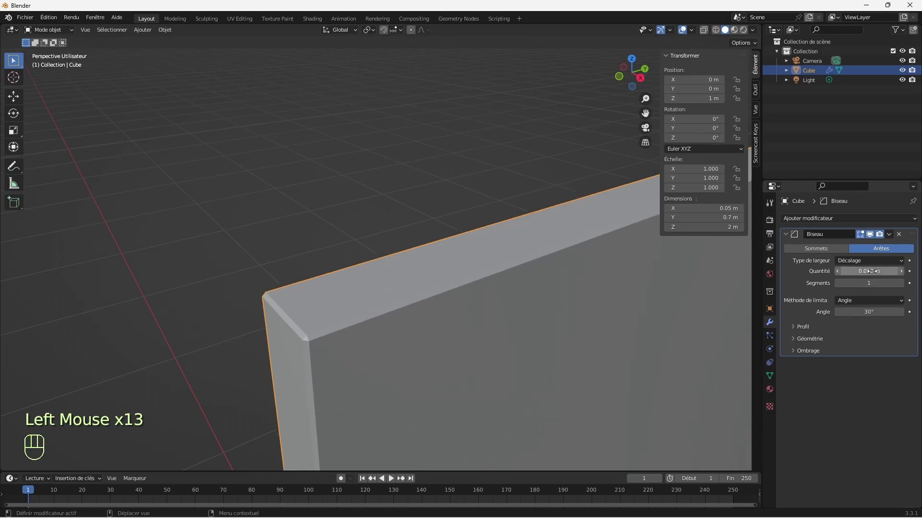
left_click(901, 283)
left_click(901, 283)
Apply smooth shading (Ombrage lissé) to the beveled panel and deselect it.
left_click(437, 329)
right_click(419, 300)
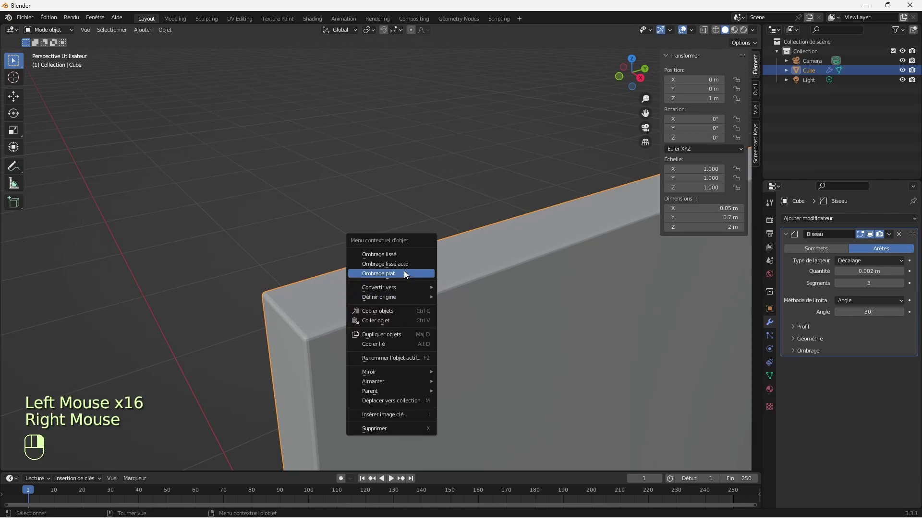
left_click(402, 257)
left_click(400, 202)
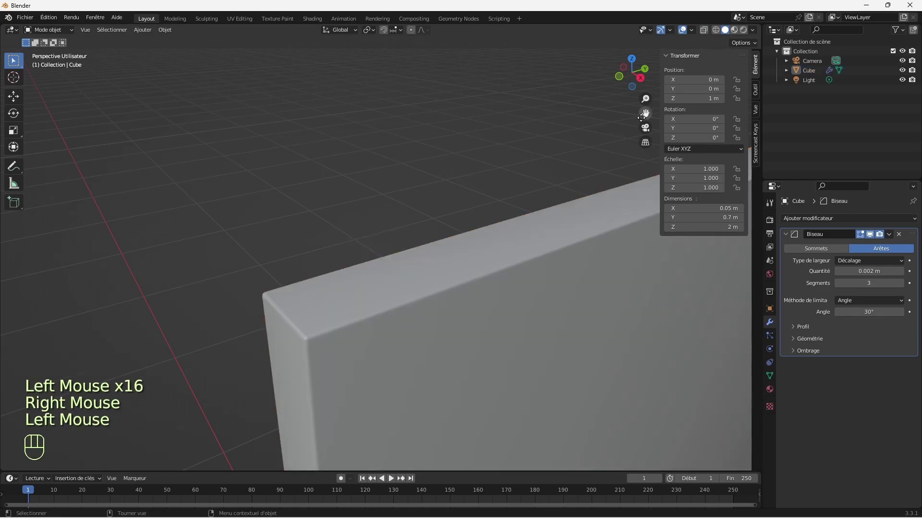
Collapse the Bevel modifier's settings, select the panel and frame it to examine its shading across the large face.
left_click_drag(645, 99, 645, 168)
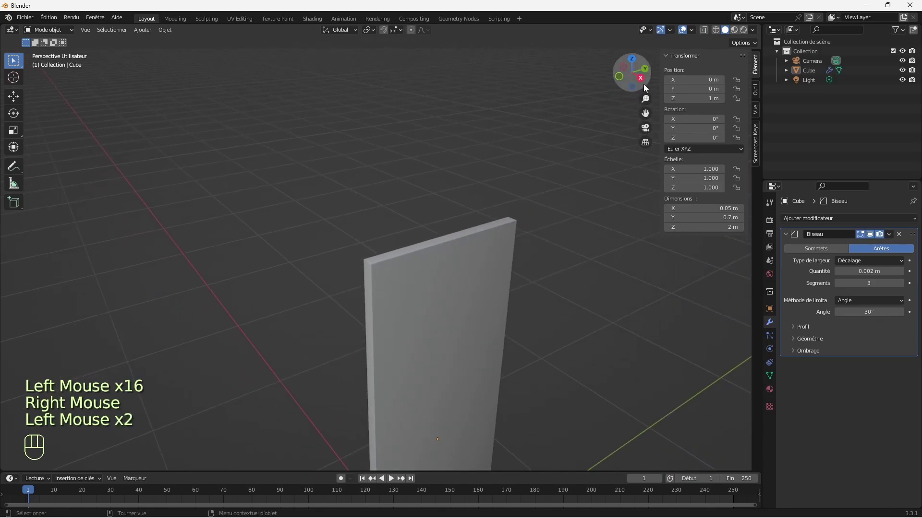
mouse_move(642, 85)
left_mouse_down()
mouse_move(624, 42)
mouse_move(623, 86)
mouse_move(580, 86)
mouse_move(605, 77)
mouse_move(645, 81)
mouse_move(639, 84)
left_mouse_up()
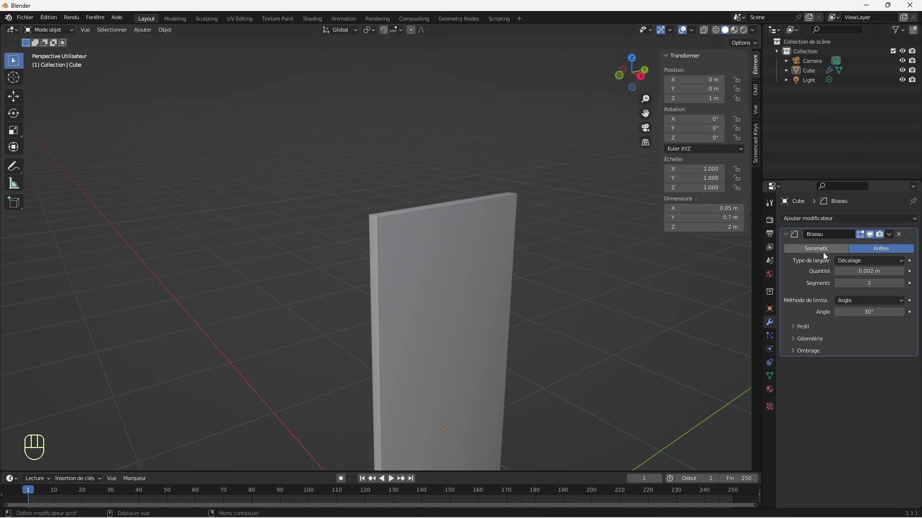
left_click(785, 234)
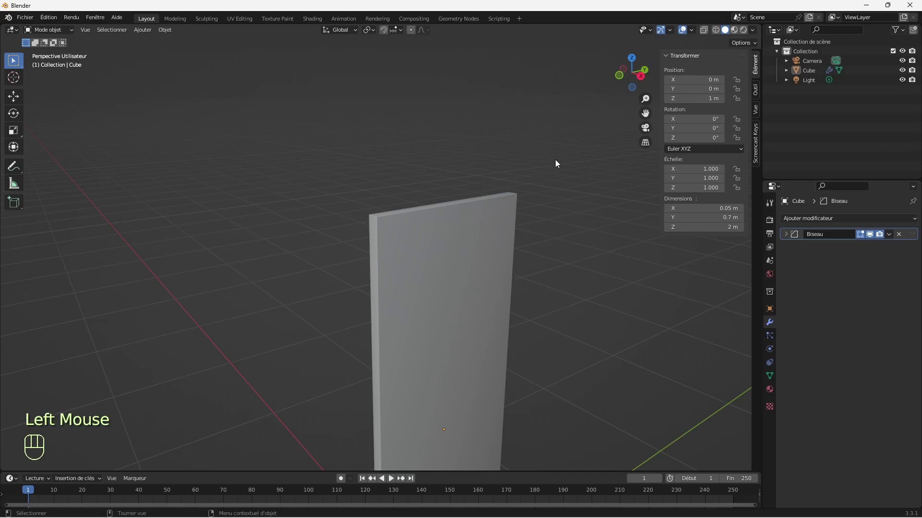
mouse_move(639, 85)
left_mouse_down()
mouse_move(607, 85)
mouse_move(638, 85)
left_mouse_up()
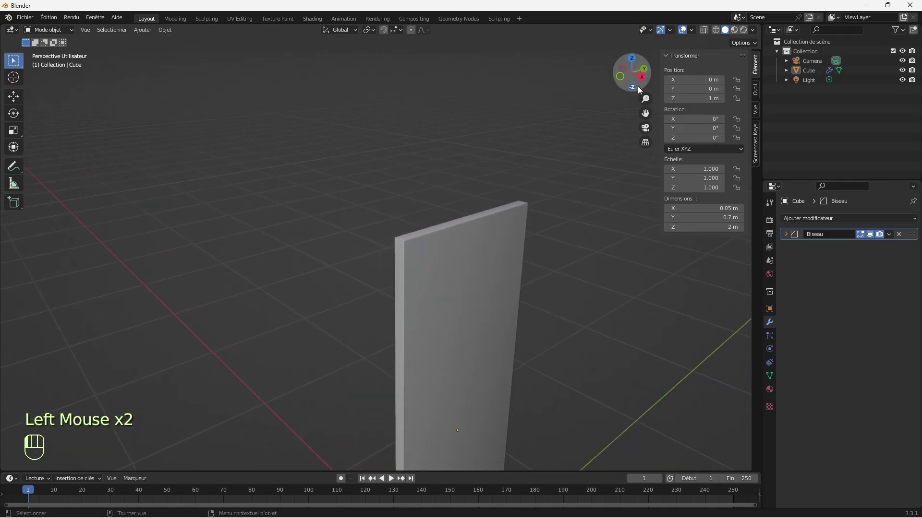
left_click(446, 279)
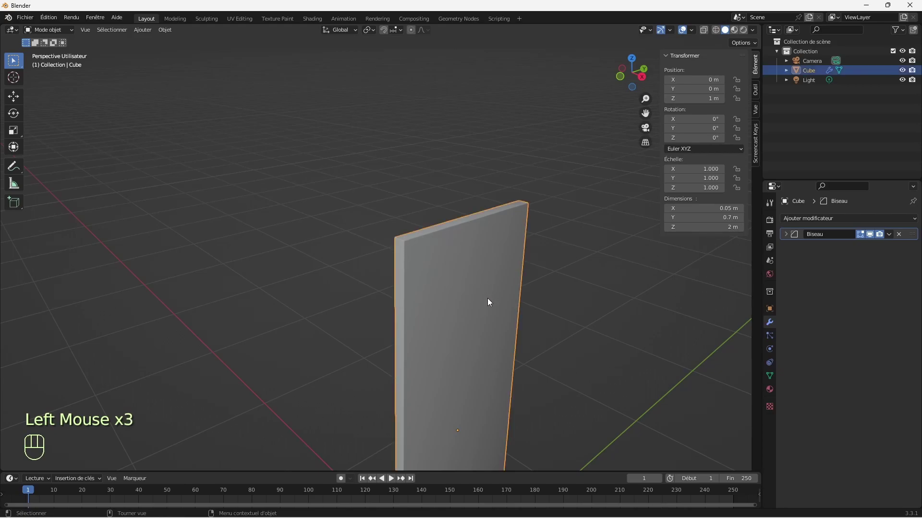
key("KP_Decimal")
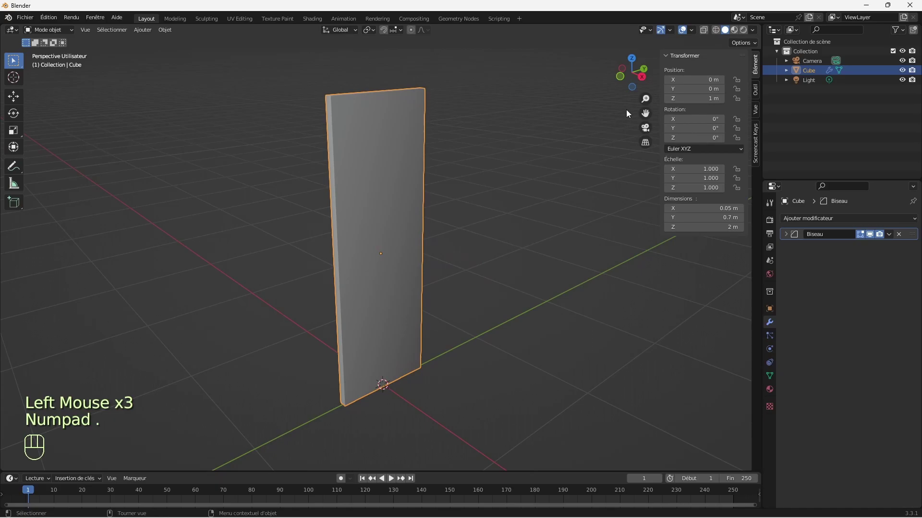
left_click_drag(646, 98, 661, 235)
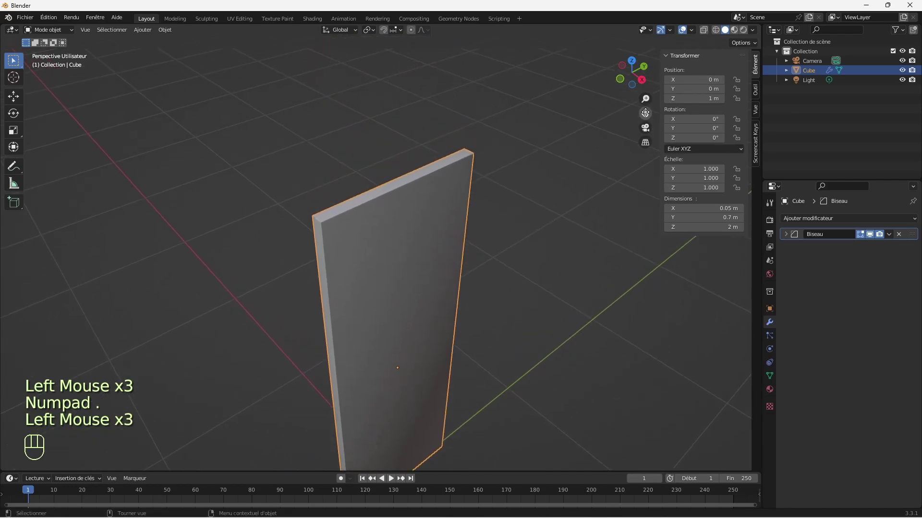
Select the panel's top face and both narrow side faces in Edit Mode and duplicate them in place.
key("Tab")
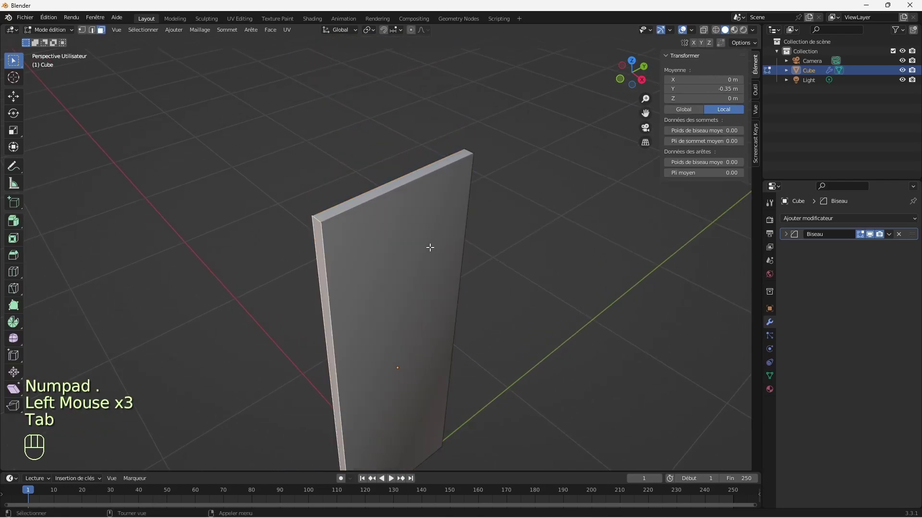
left_click(357, 202)
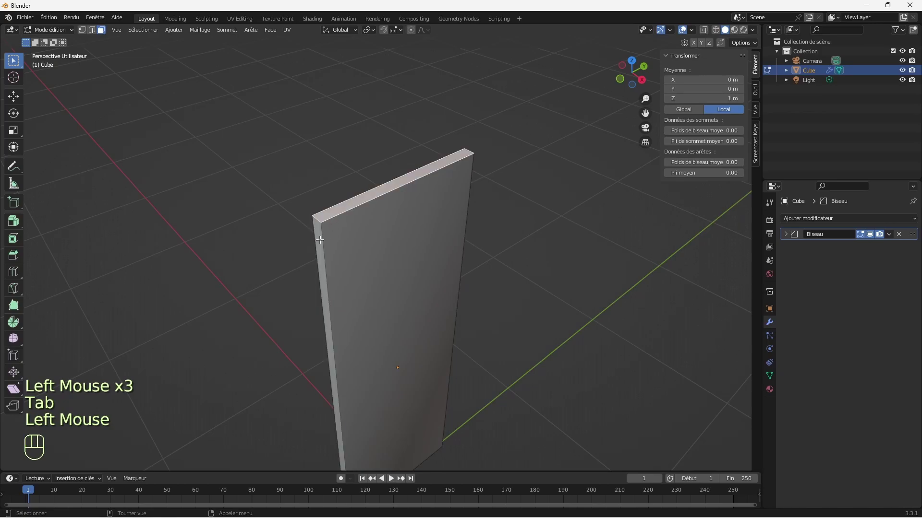
left_click(320, 240, "shift")
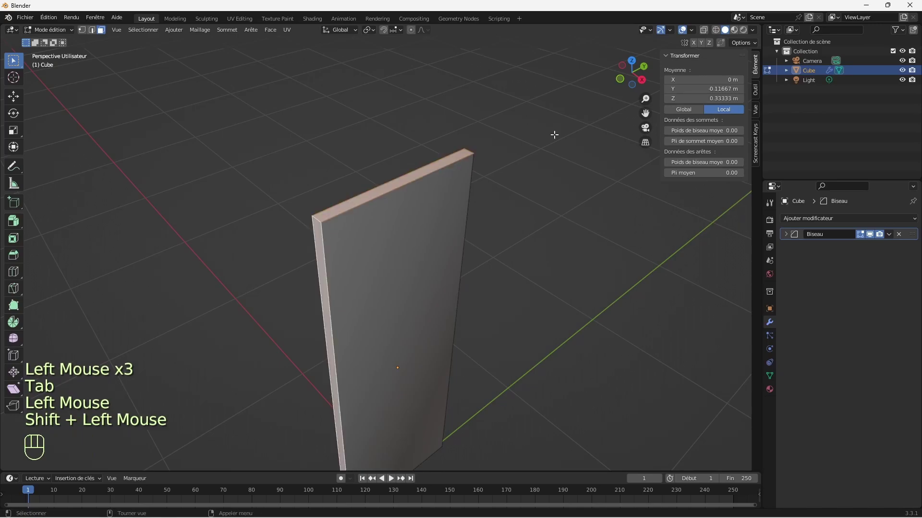
left_click_drag(650, 80, 557, 76)
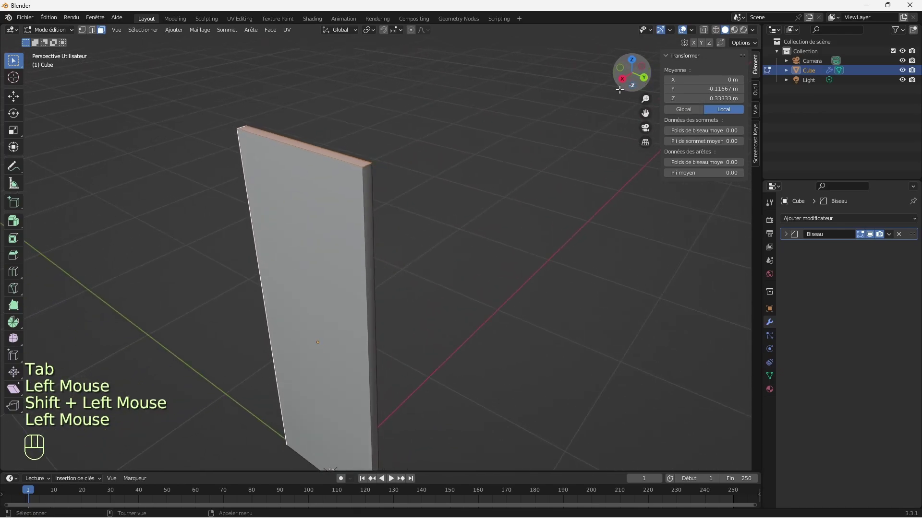
left_click(369, 207, "shift")
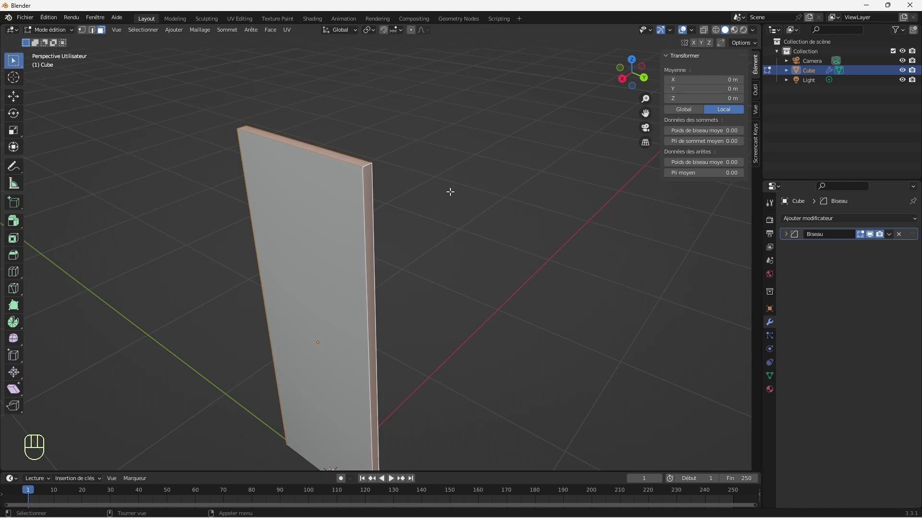
key("shift+d")
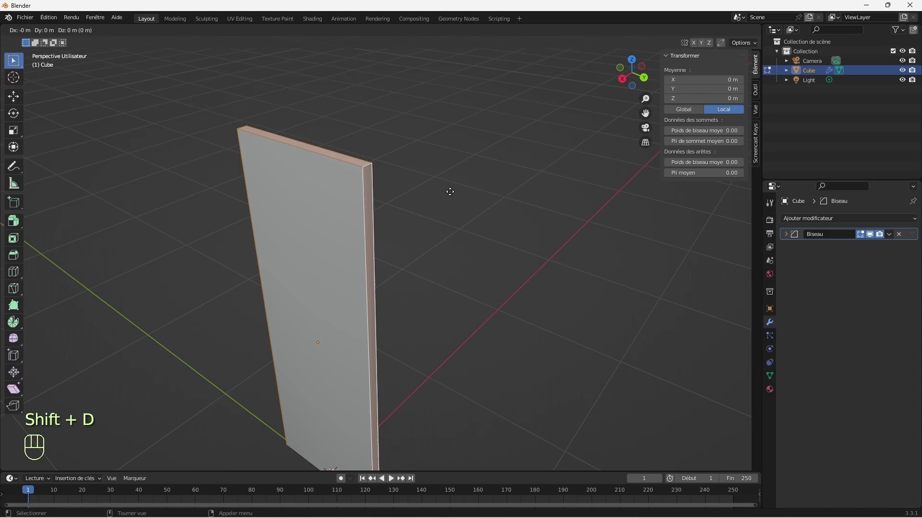
left_click(450, 191)
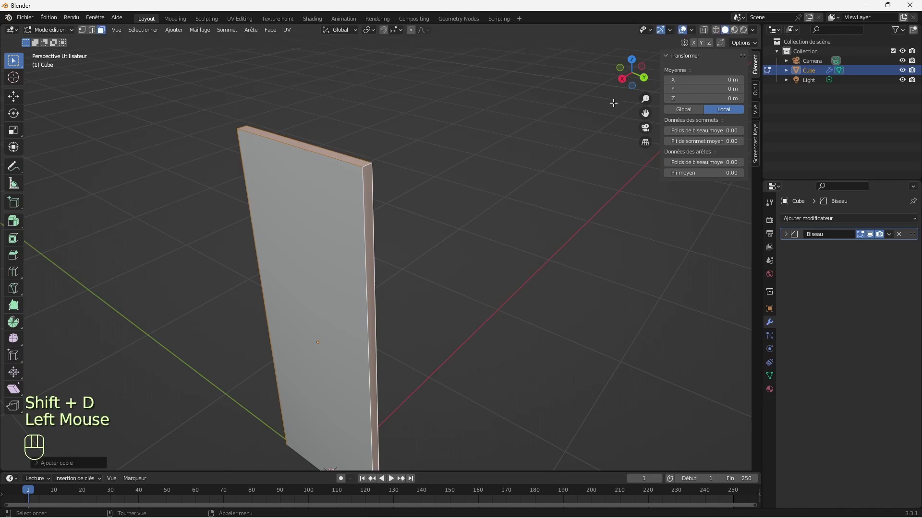
Separate the duplicated faces into their own object by selection, return to Object Mode and deselect everything.
left_click_drag(640, 85, 737, 87)
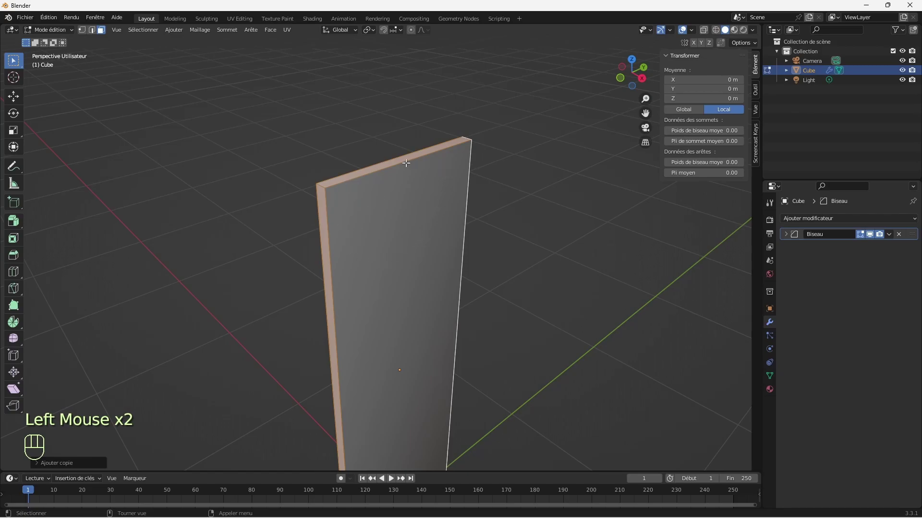
right_click(430, 193)
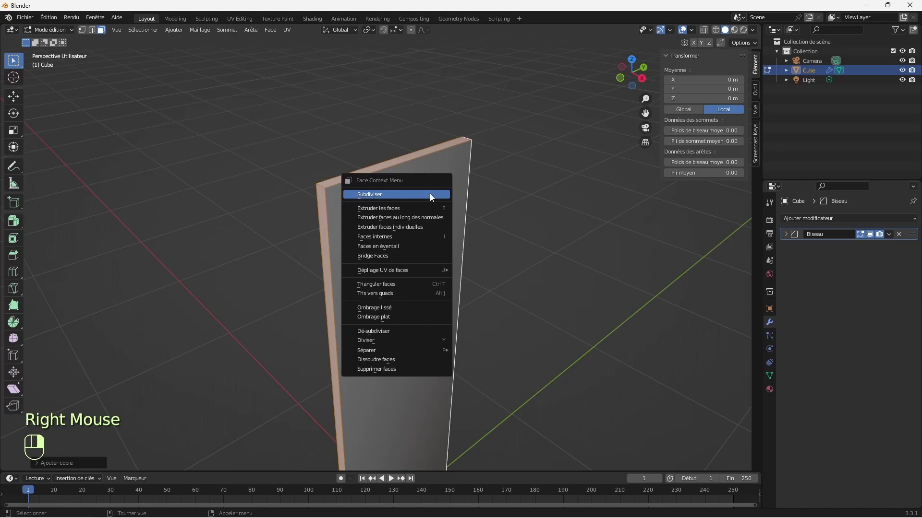
mouse_move(406, 351)
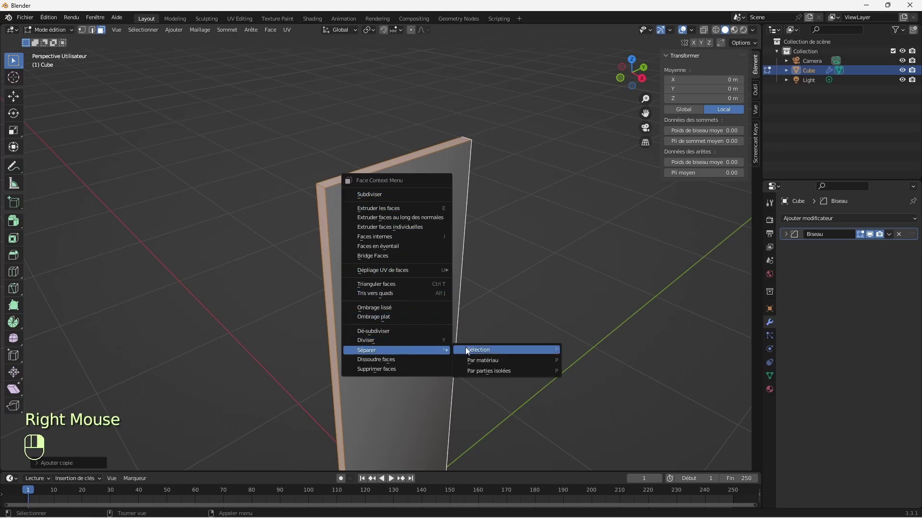
left_click(482, 348)
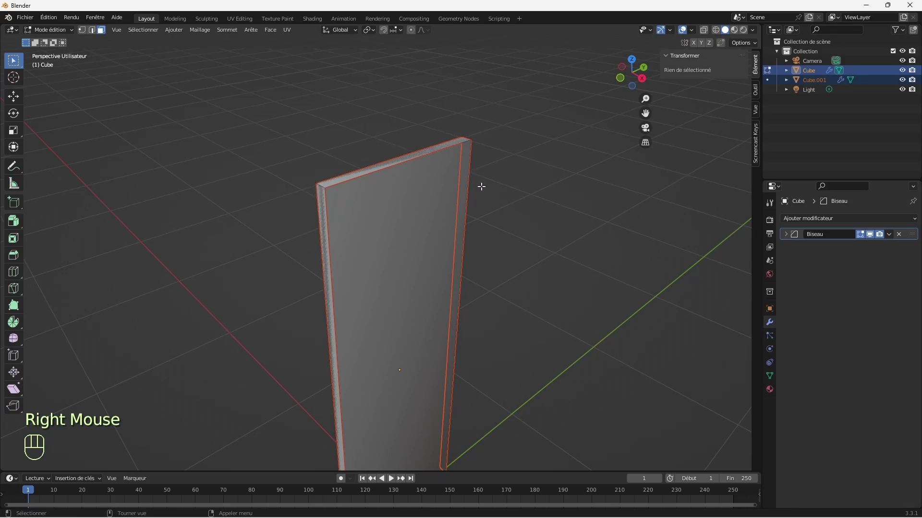
left_click(56, 30)
left_click(56, 41)
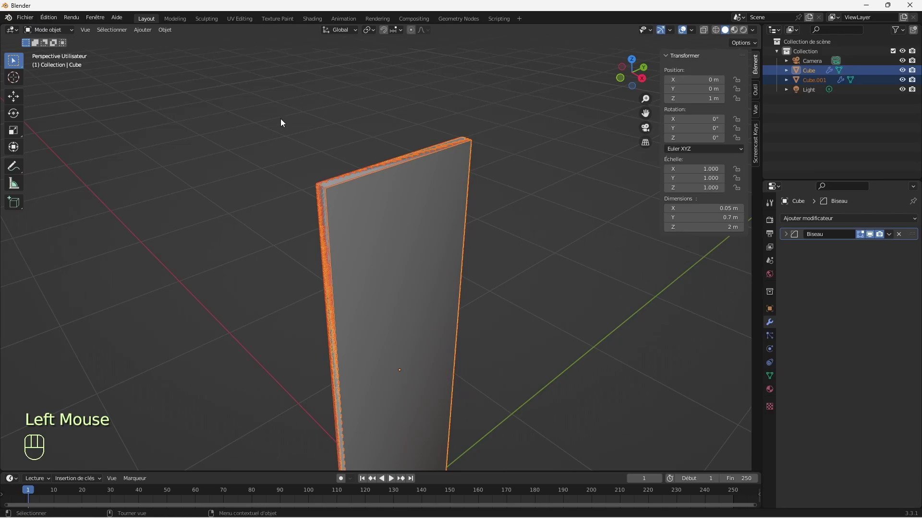
left_click(511, 139)
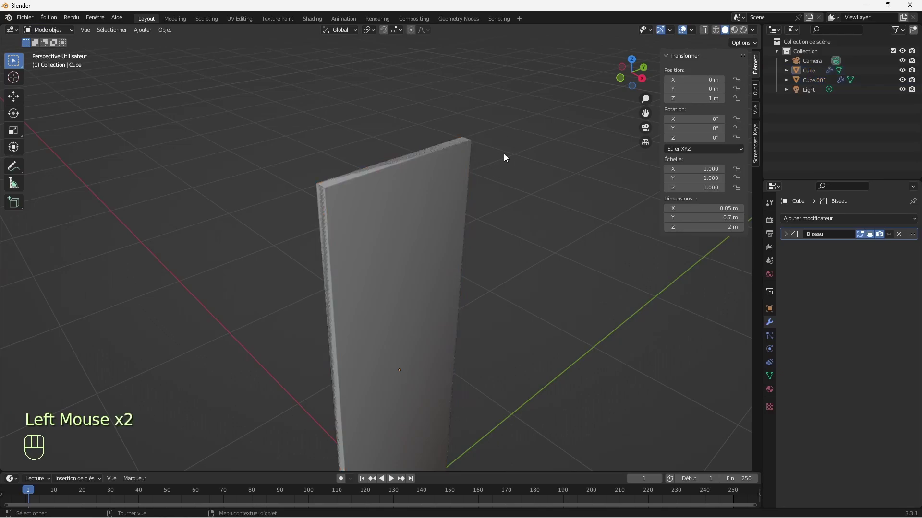
Select the original panel object and rename it as cadre de porte.
left_click(434, 146)
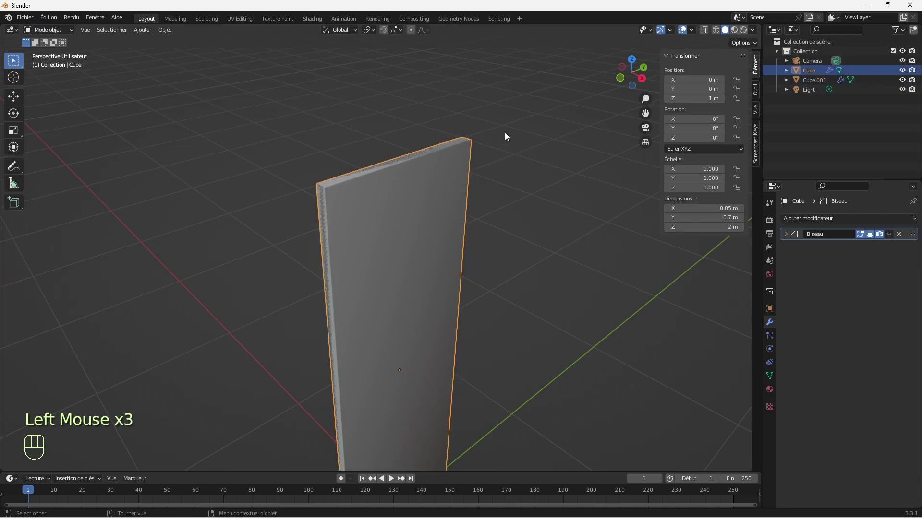
left_click(641, 89)
left_click_drag(641, 89, 605, 78)
double_click(811, 73)
type("cadre")
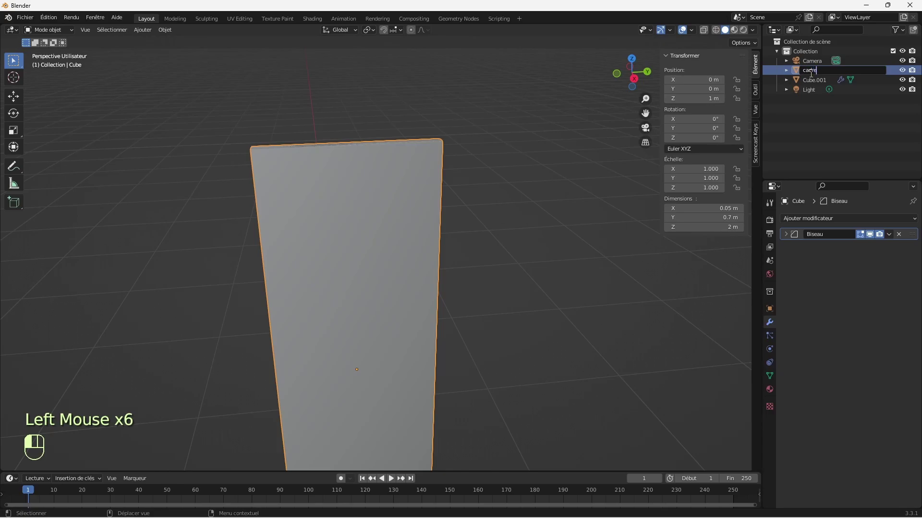
type(" de porte")
key("Return")
Rename the object separated from the panel's edge faces as porte.
double_click(818, 82)
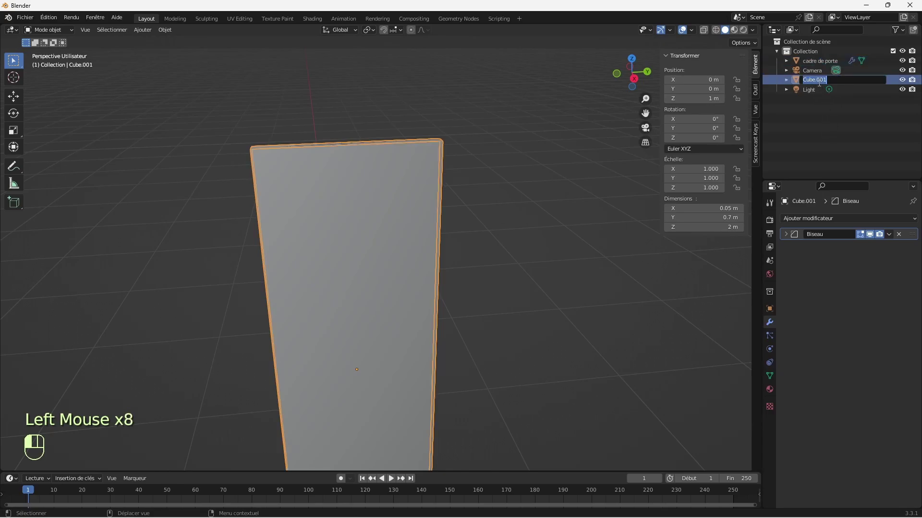
type("porte")
key("Return")
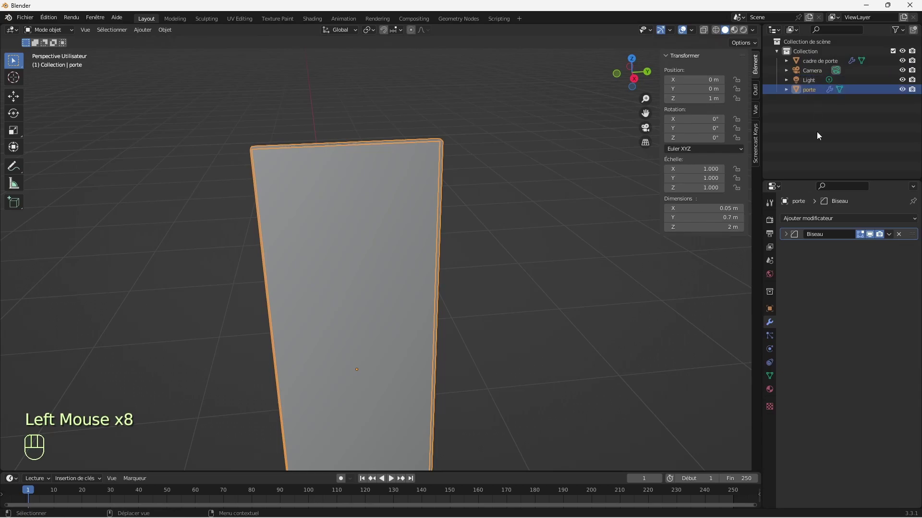
Add a Solidify (Solidifier) modifier to the porte object and set its thickness to -0.07 m.
left_click_drag(643, 77, 686, 78)
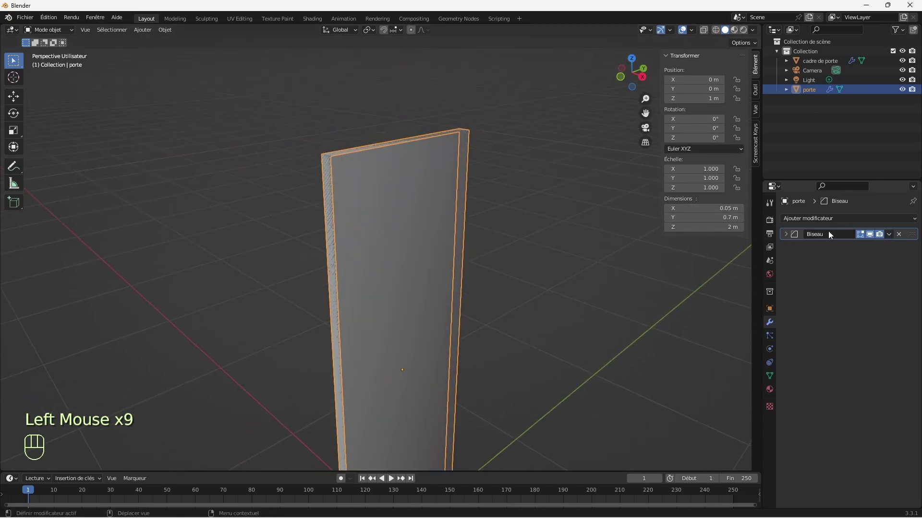
left_click(827, 291)
left_click(806, 218)
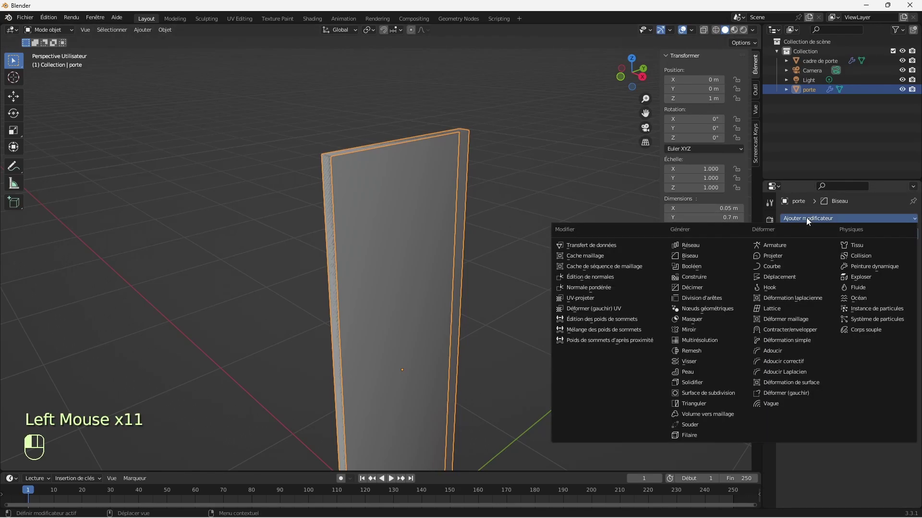
left_click(690, 382)
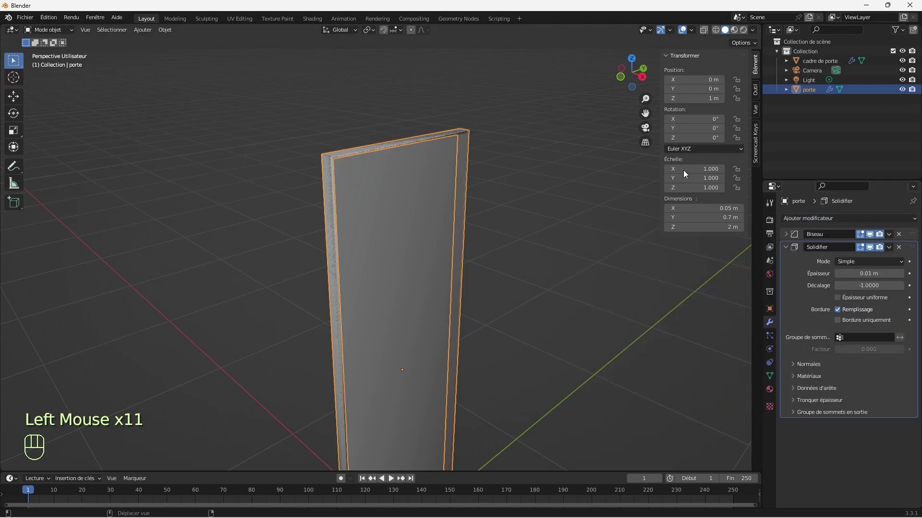
left_click_drag(640, 85, 618, 63)
mouse_move(854, 273)
left_mouse_down()
mouse_move(825, 273)
mouse_move(850, 273)
mouse_move(836, 273)
left_mouse_up()
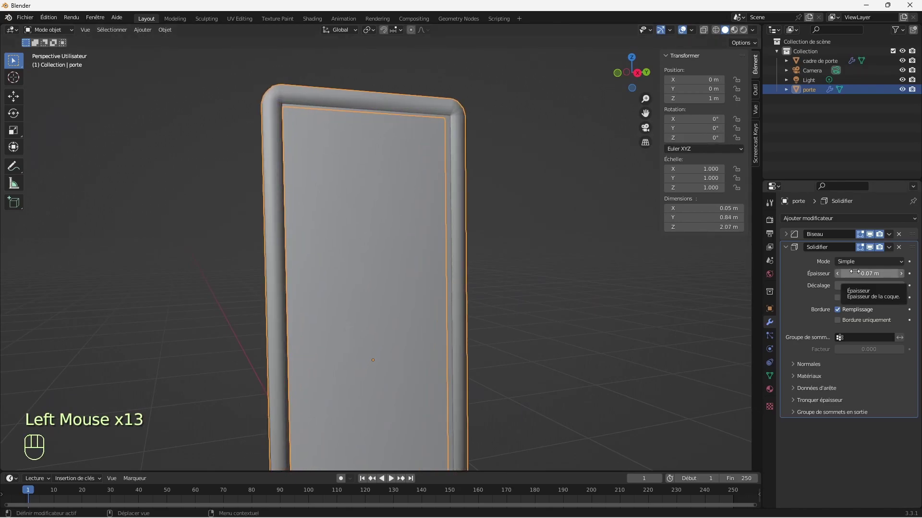
Remove the Bevel (Biseau) modifier from the porte object and set the Solidify thickness to -10 cm.
left_click(899, 235)
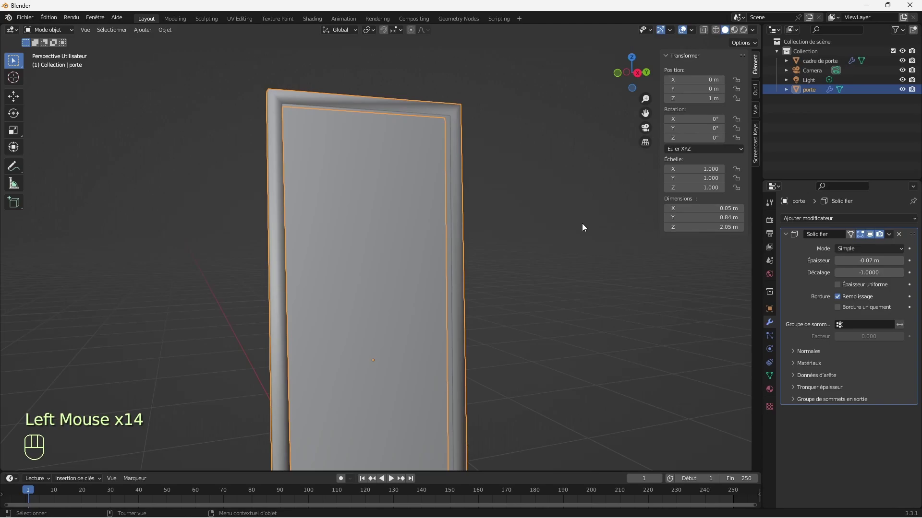
left_click(866, 261)
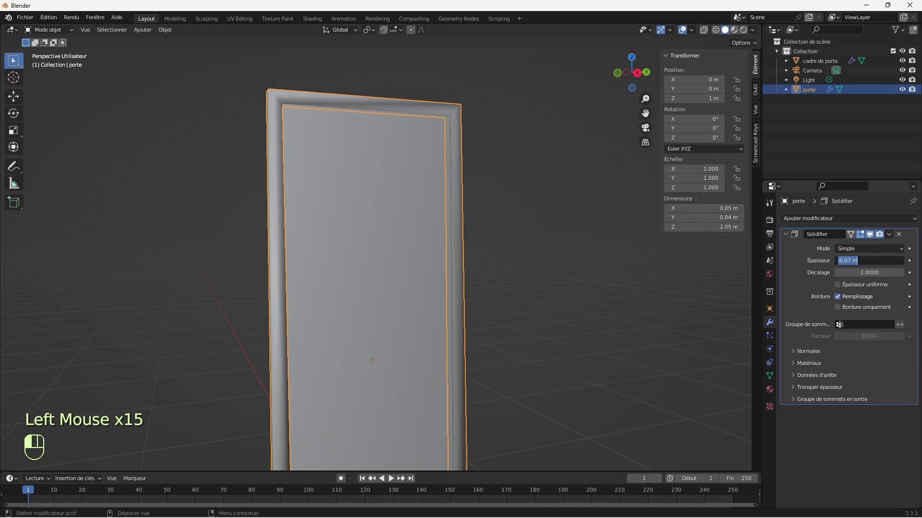
type("-10cm")
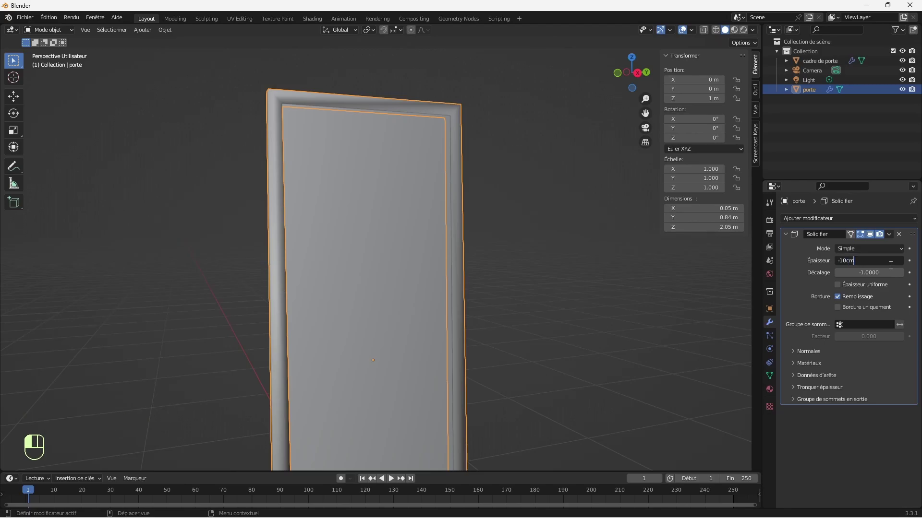
key("Return")
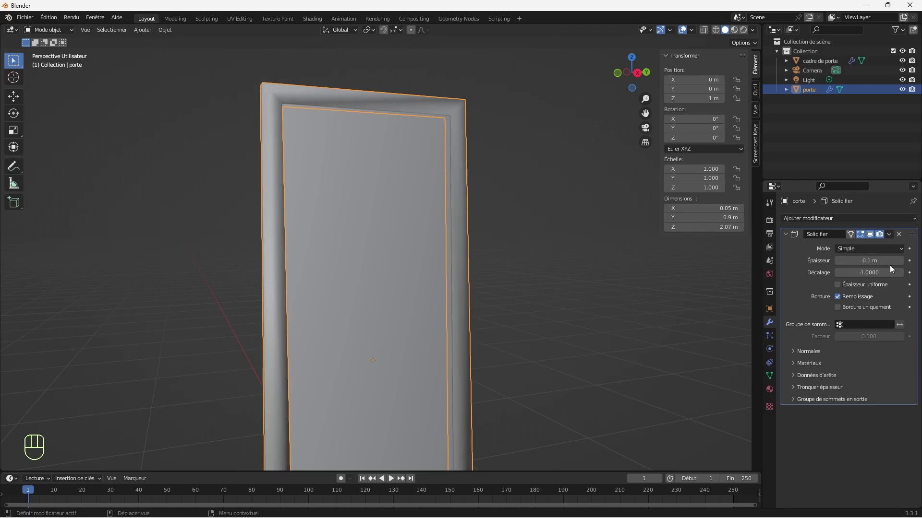
Apply flat shading (Ombrage plat) to the solidified surround, inspect it around the panel and deselect it.
left_click(545, 133)
left_click_drag(646, 81, 680, 110)
left_click(447, 134)
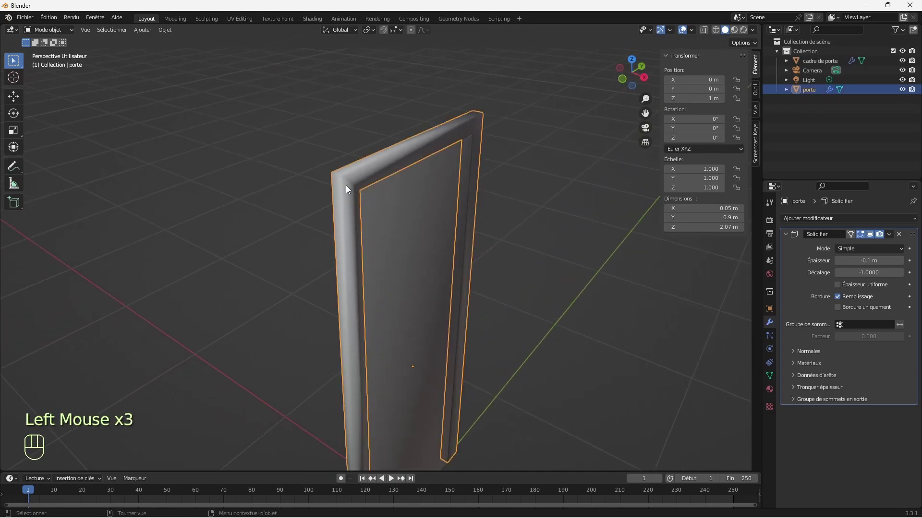
right_click(395, 153)
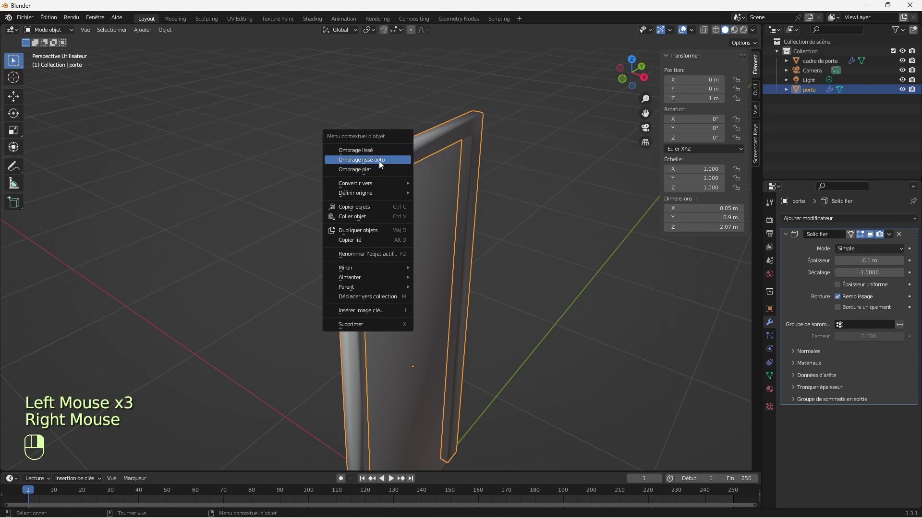
left_click(365, 171)
left_click(502, 171)
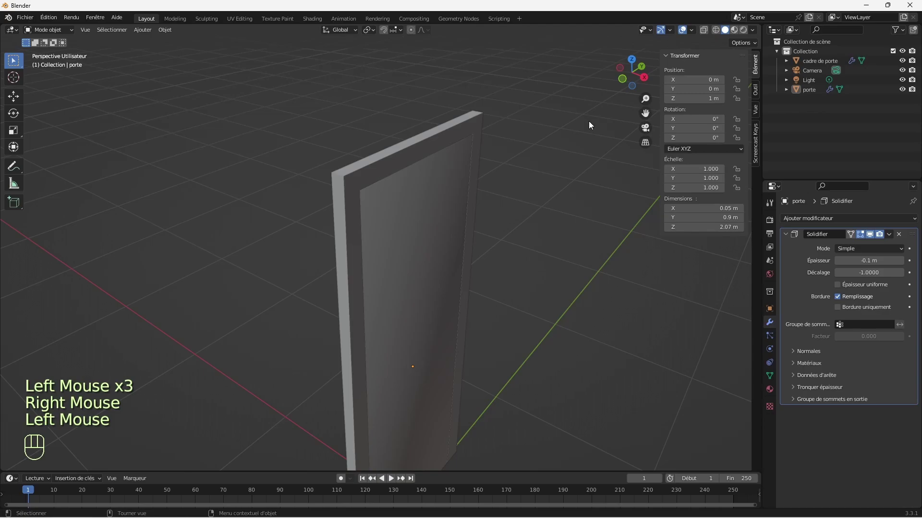
left_click_drag(642, 86, 586, 70)
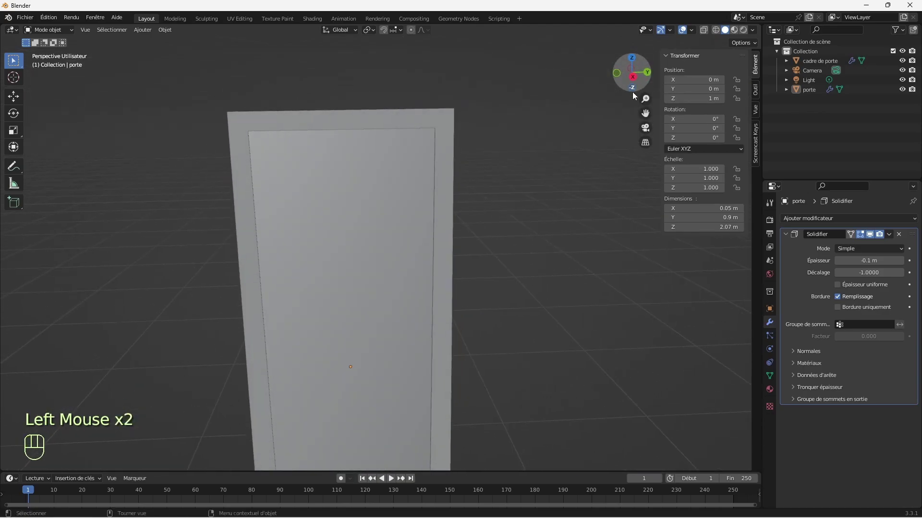
left_click(446, 149)
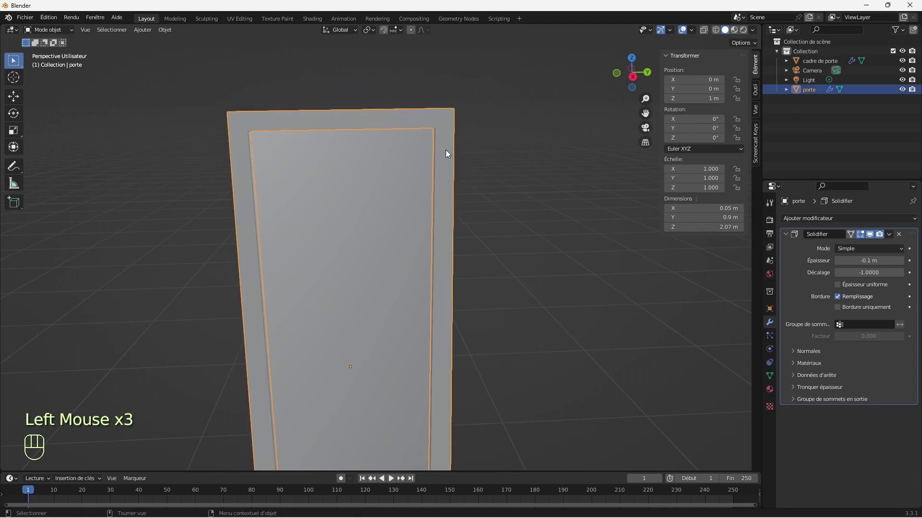
left_click_drag(641, 80, 658, 150)
left_click(518, 139)
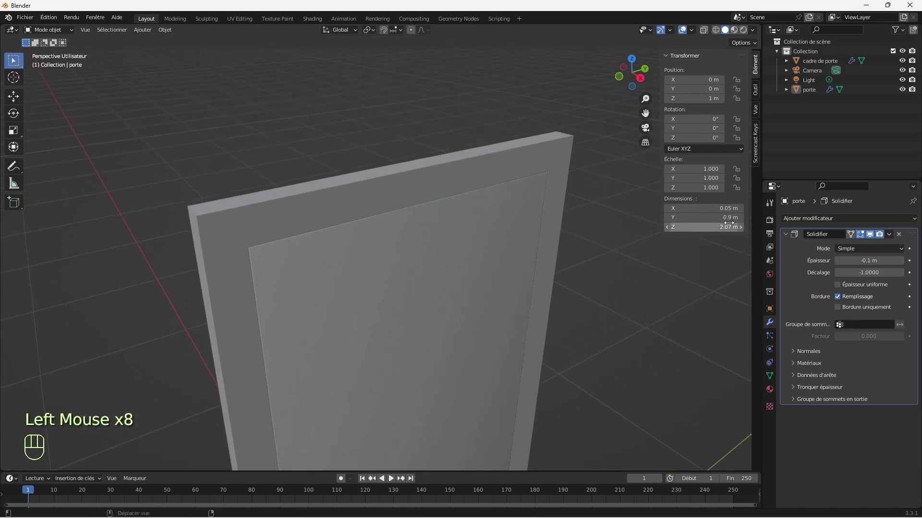
left_click(785, 234)
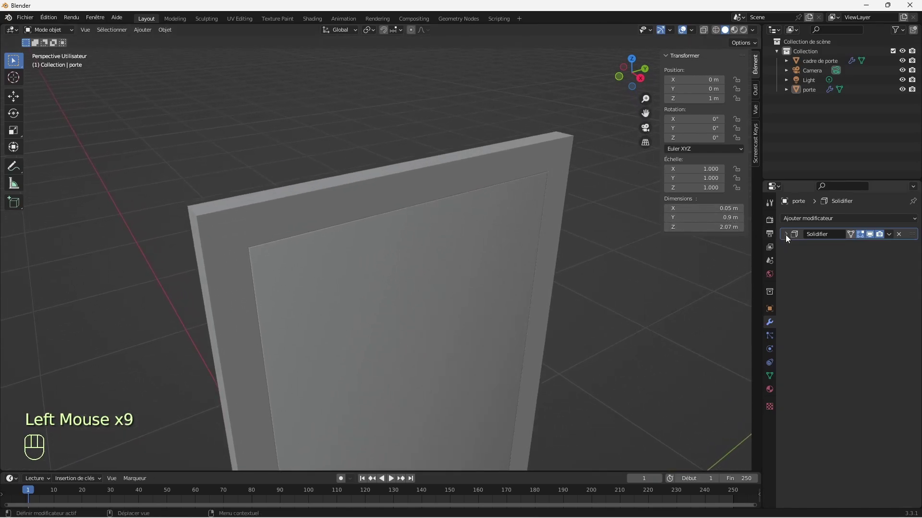
left_click(811, 218)
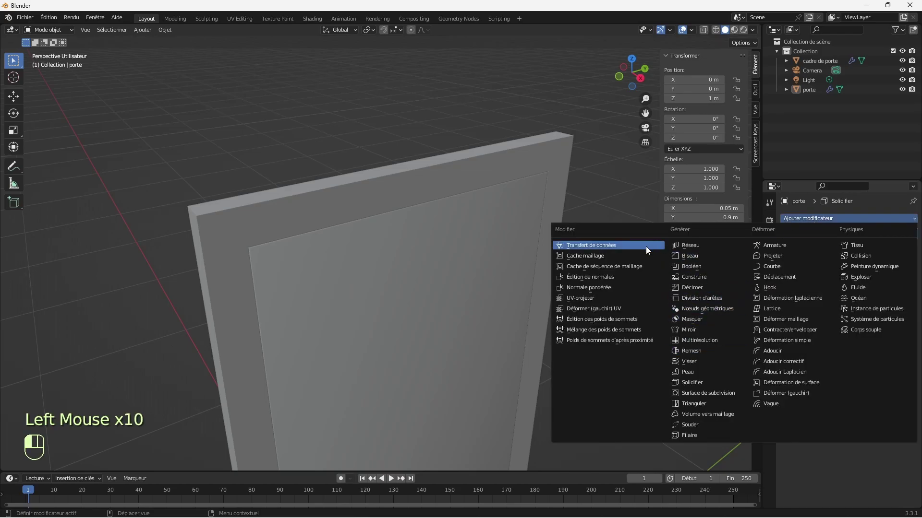
left_click(416, 271)
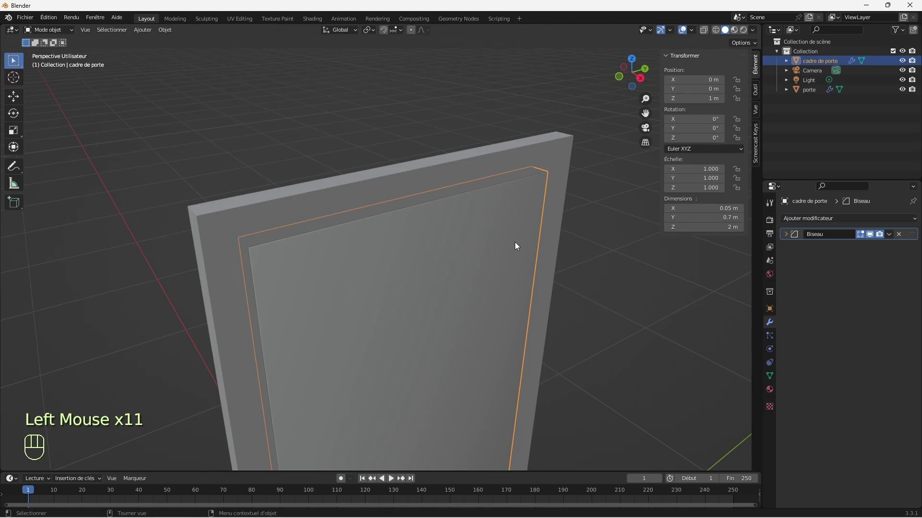
left_click(546, 154, "shift")
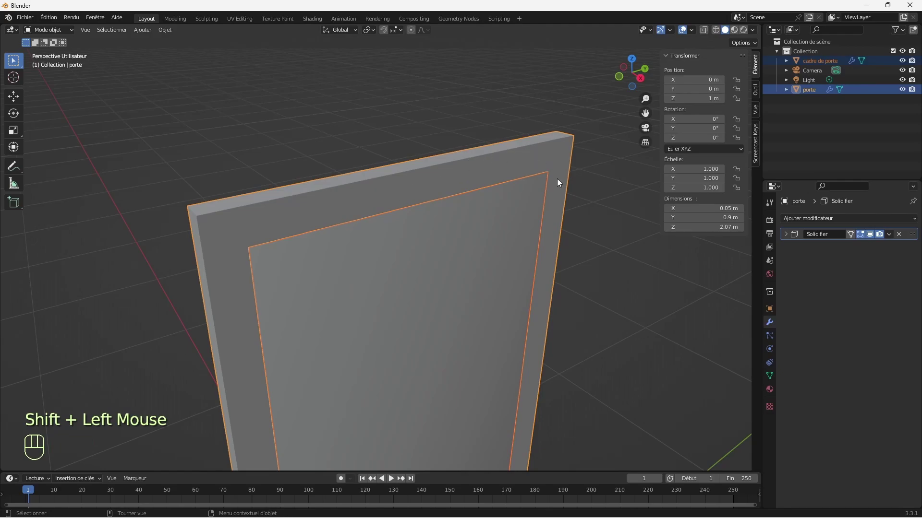
left_click(590, 235)
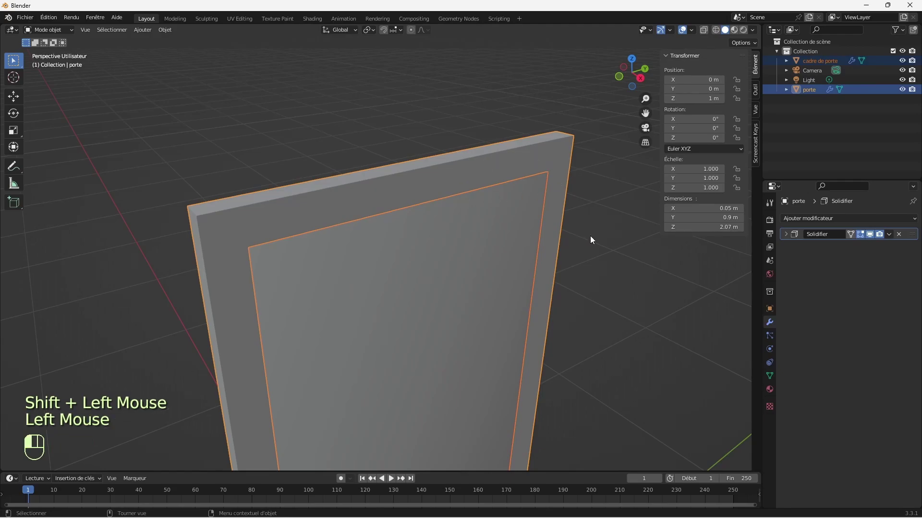
left_click(454, 257)
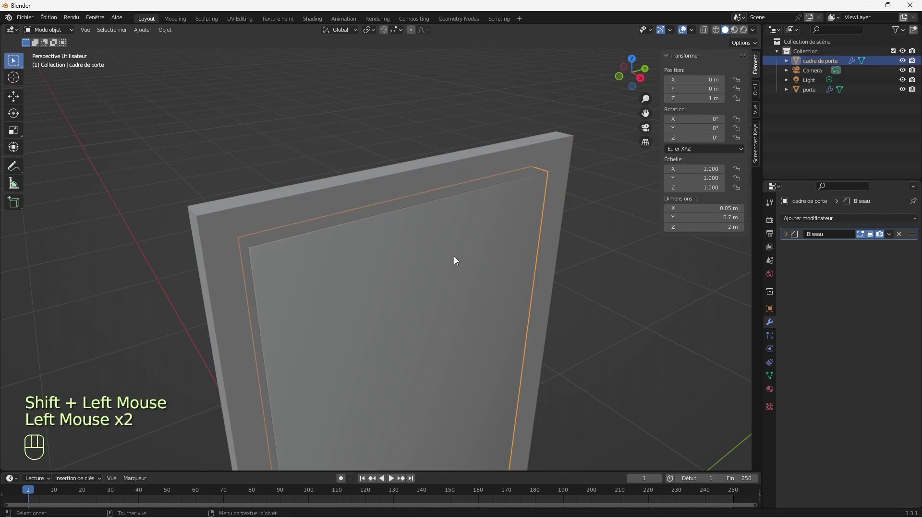
left_click(518, 163, "shift")
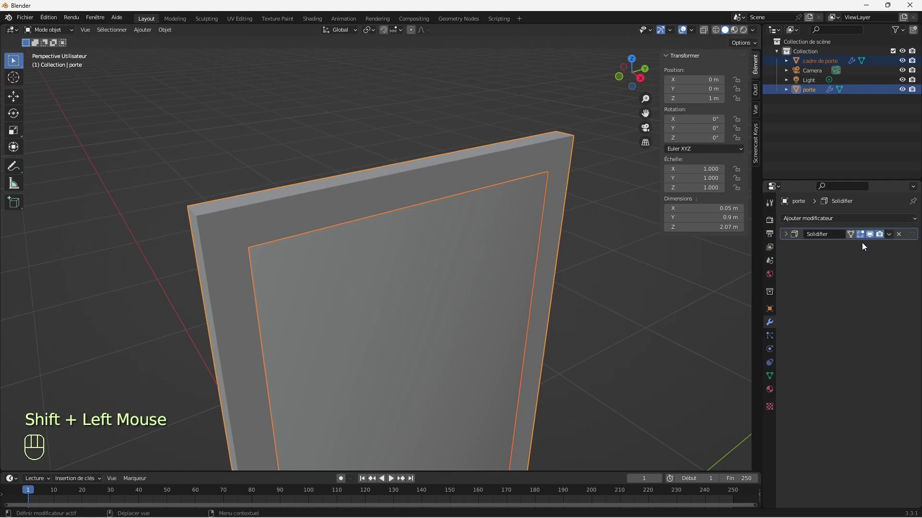
left_click(658, 264)
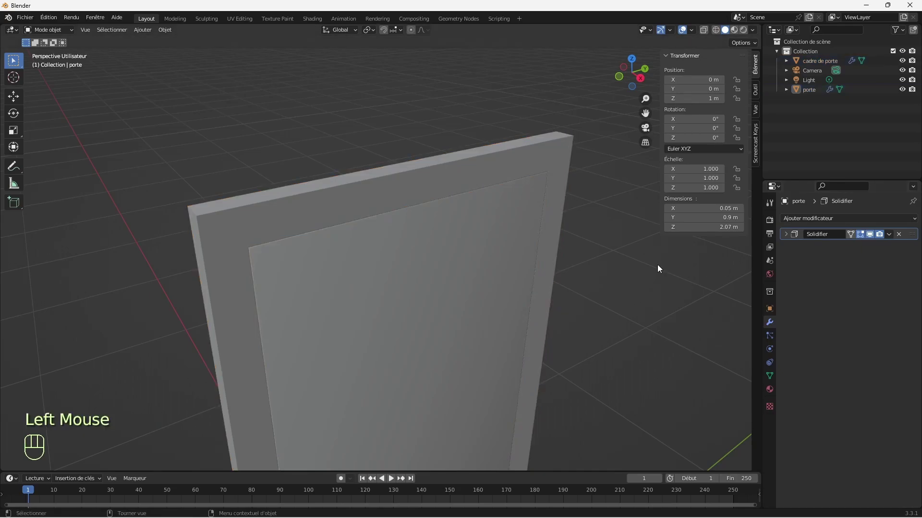
Copy the Bevel (Biseau) modifier from cadre de porte to the porte object, then deselect both objects.
left_click(561, 162)
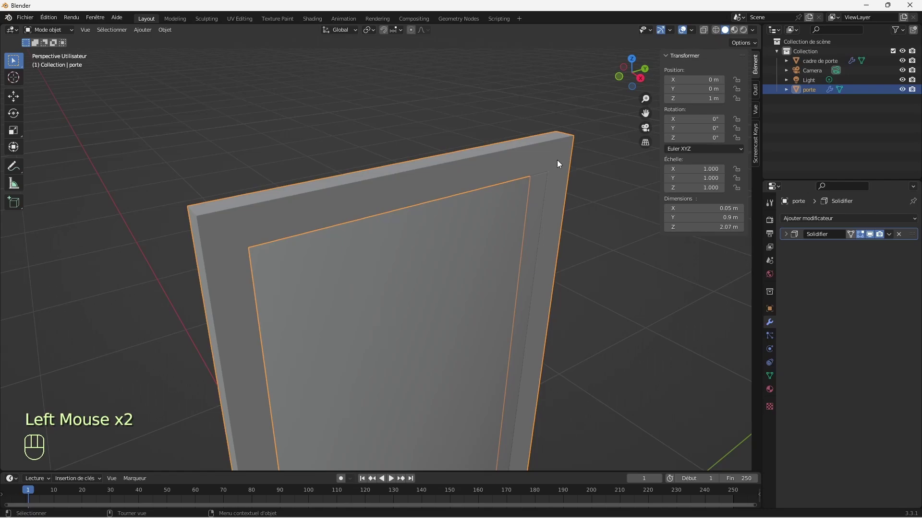
key("shift")
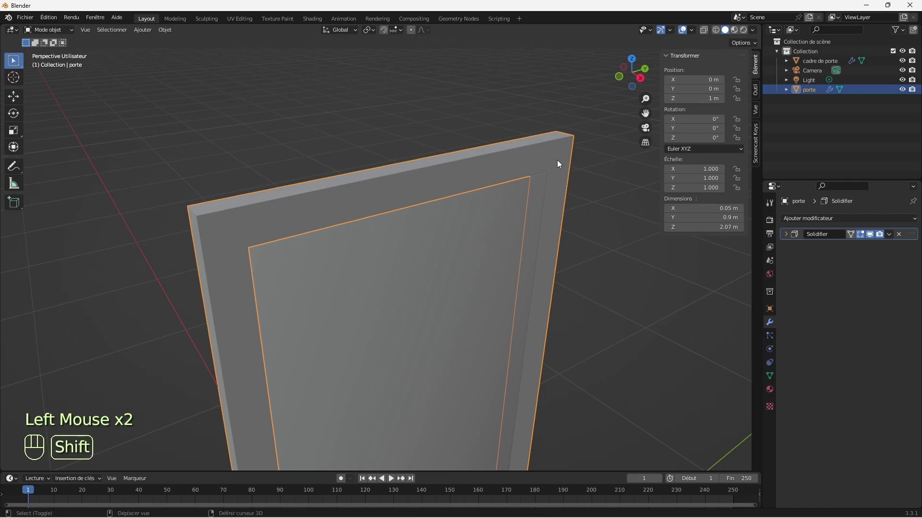
left_click(483, 240, "shift")
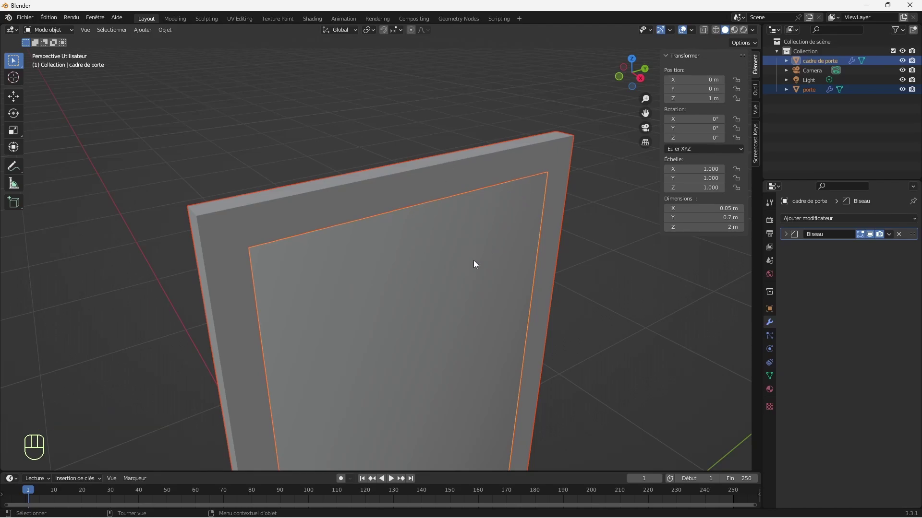
left_click(888, 235)
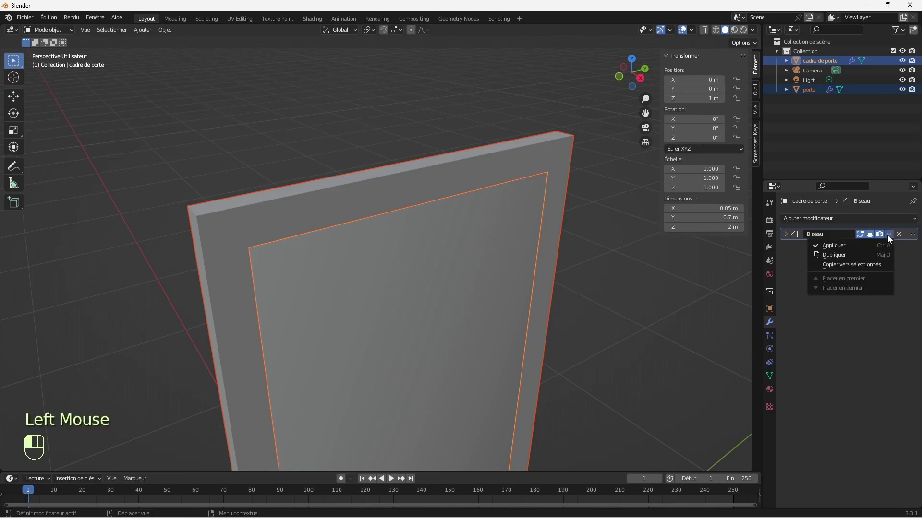
left_click(857, 268)
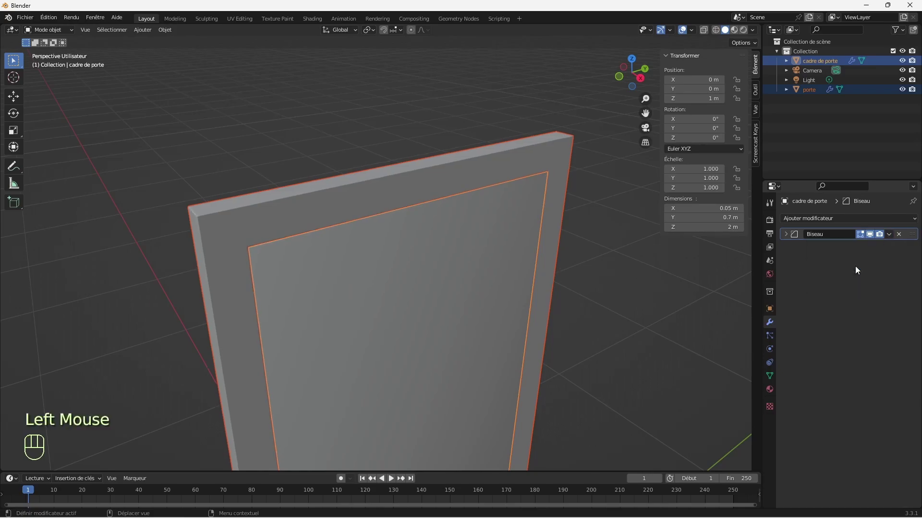
left_click(632, 285)
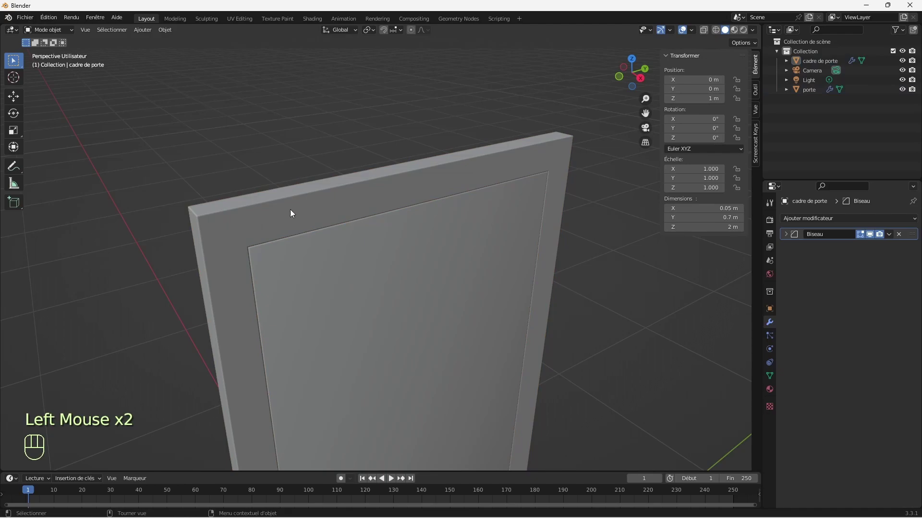
Inspect the surround's beveled upper corner up close and apply smooth shading (Ombrage lissé) to the porte object.
left_click_drag(645, 98, 646, 79)
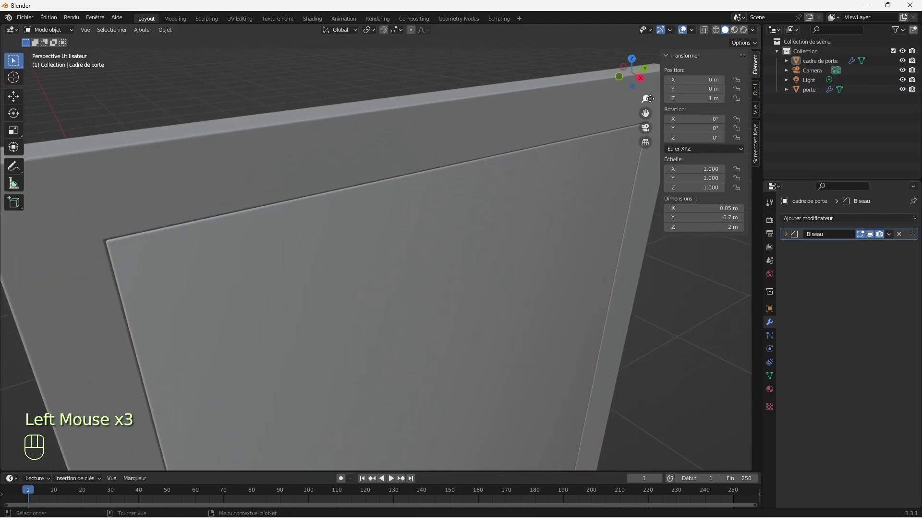
left_click_drag(648, 114, 921, 204)
left_click_drag(645, 103, 645, 85)
left_click(492, 238)
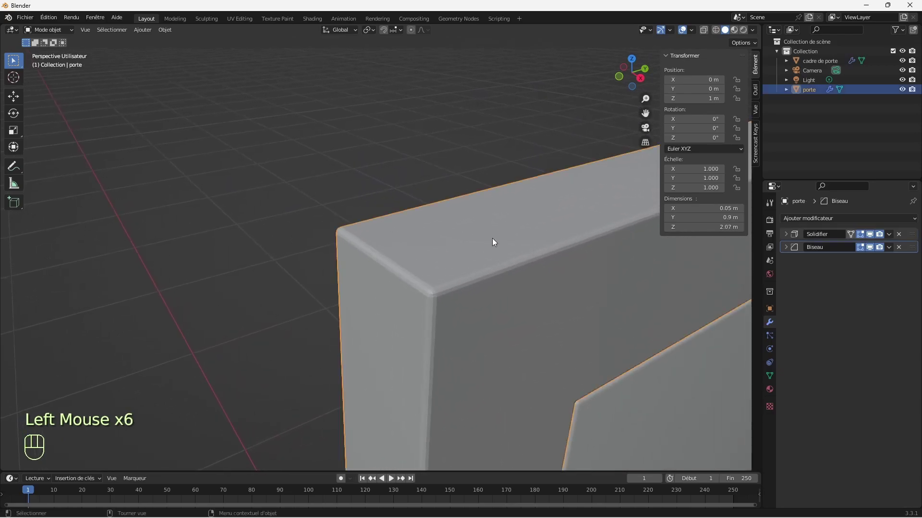
right_click(494, 241)
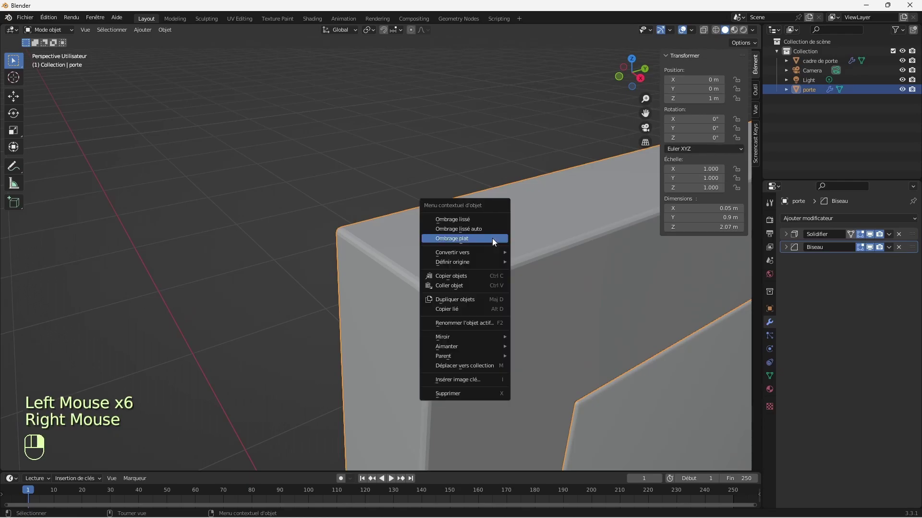
left_click(466, 221)
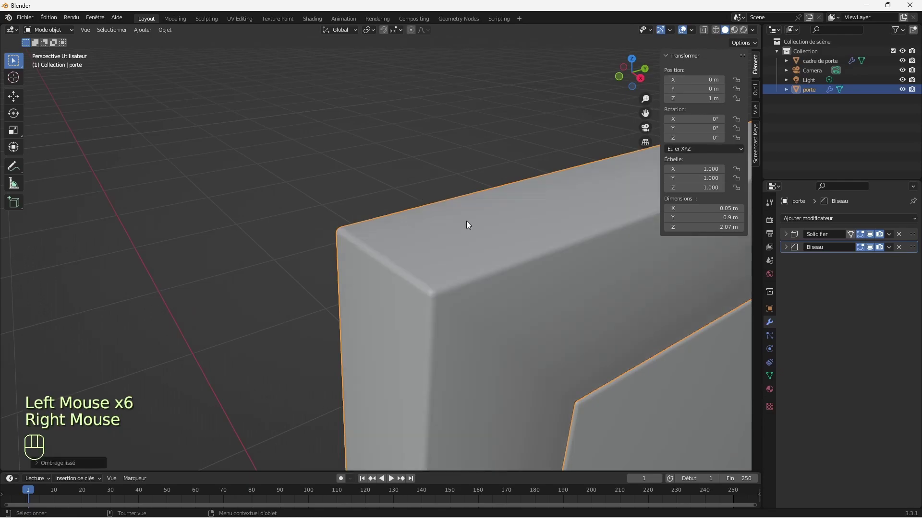
left_click(425, 164)
Examine the whole door from several angles, checking the shading and which object forms the panel and which the surround.
left_click_drag(646, 97, 645, 159)
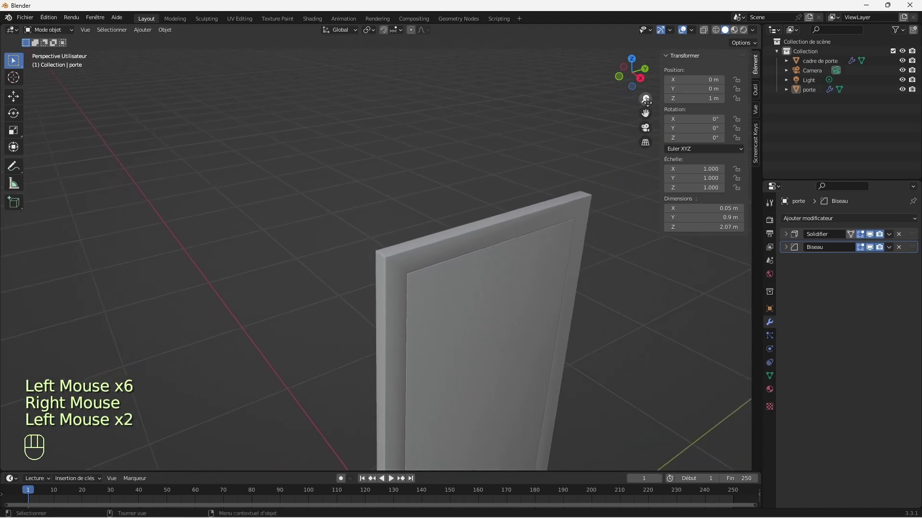
left_click(640, 78)
left_click_drag(640, 78, 649, 28)
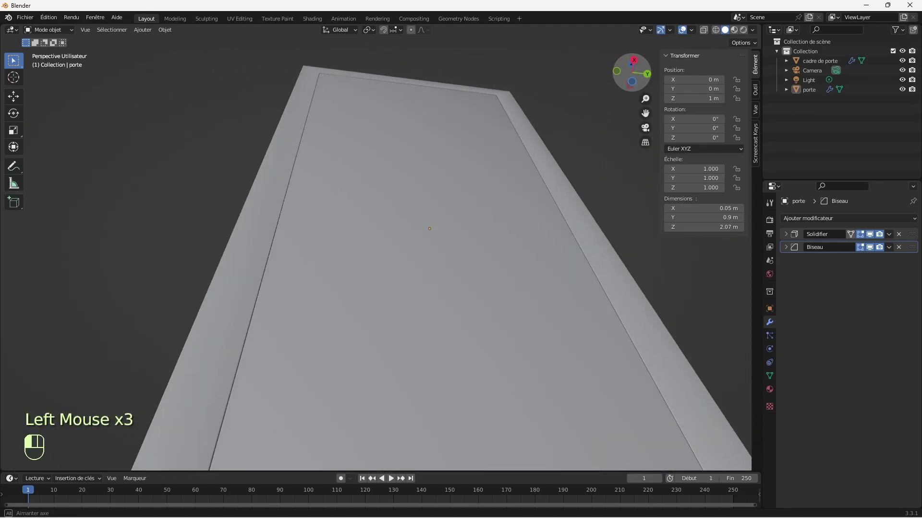
left_click_drag(649, 28, 650, 106)
left_click(584, 169)
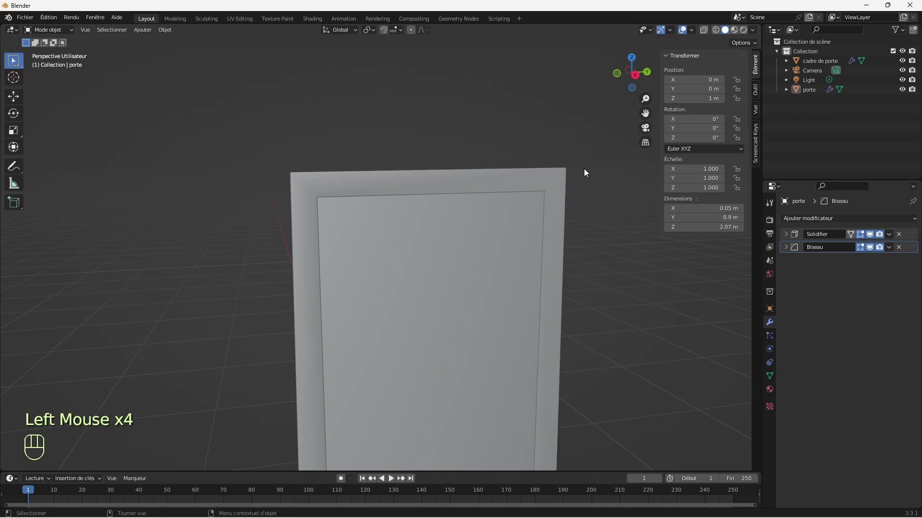
left_click_drag(645, 97, 645, 173)
left_click_drag(645, 114, 674, 0)
left_click(571, 223)
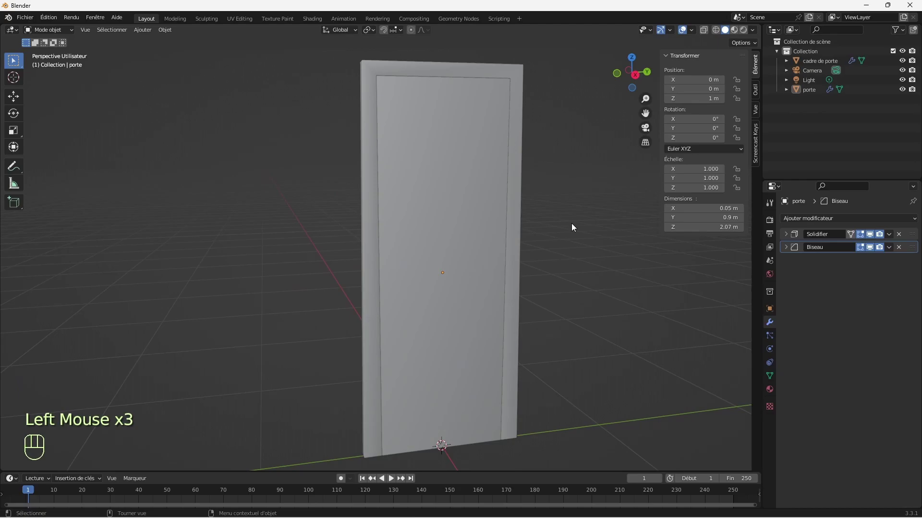
left_click(441, 210)
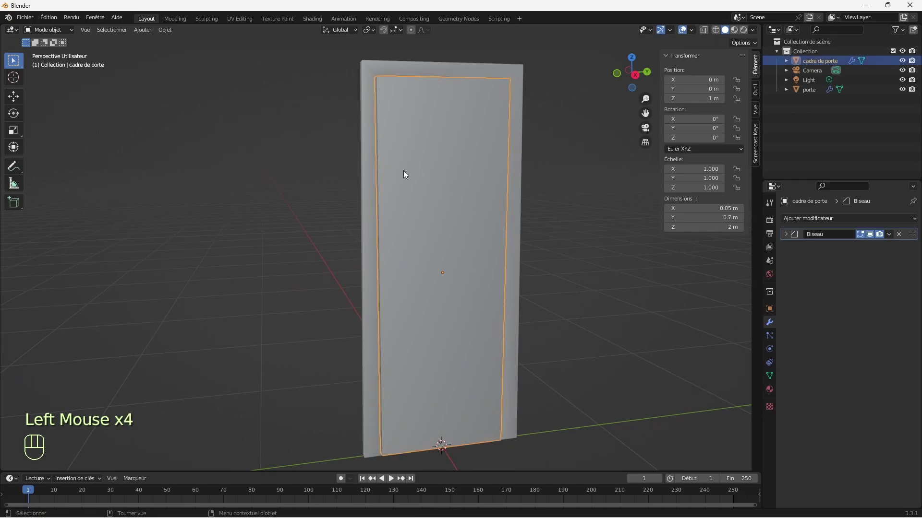
left_click(506, 67)
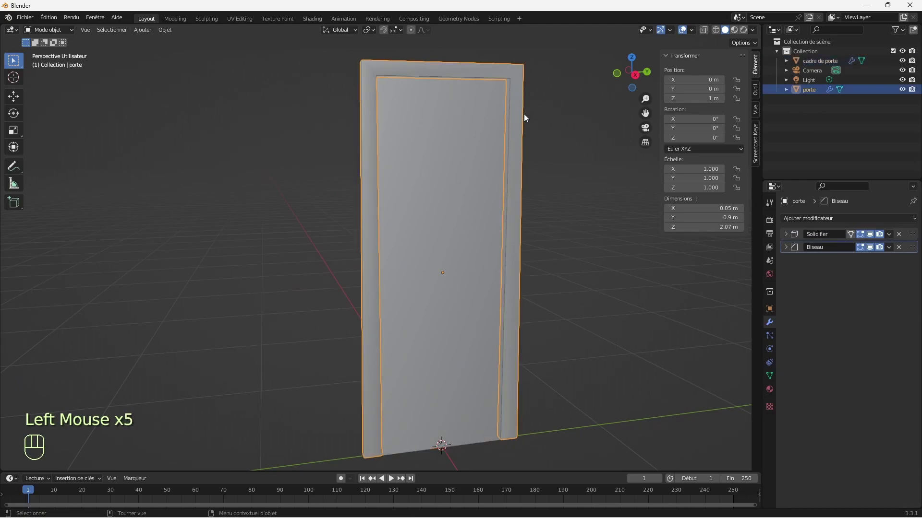
Duplicate the large front face of cadre de porte in place in Edit Mode and separate the copy into its own object.
left_click(478, 145)
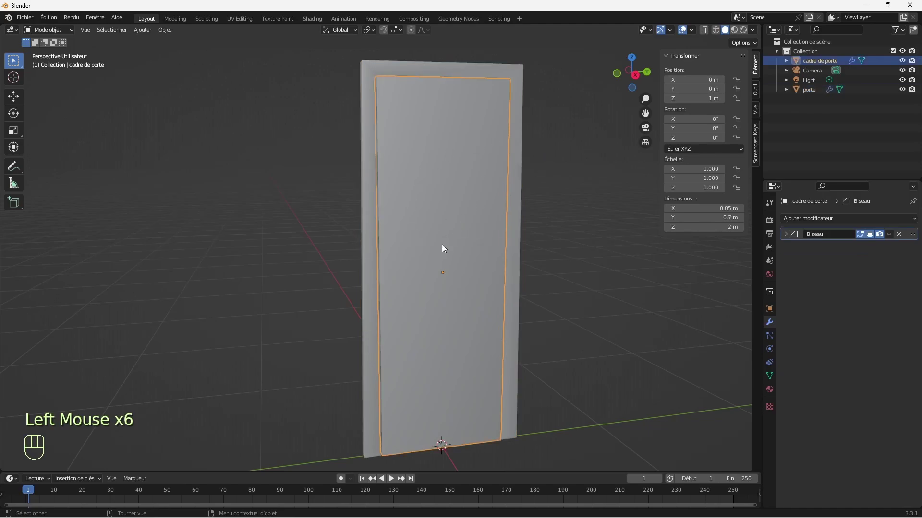
key("Tab")
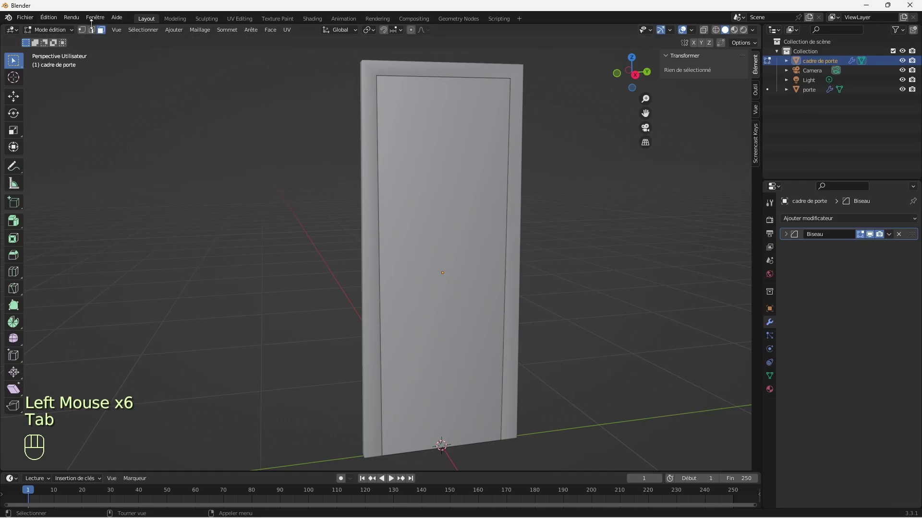
left_click(100, 32)
left_click(447, 232)
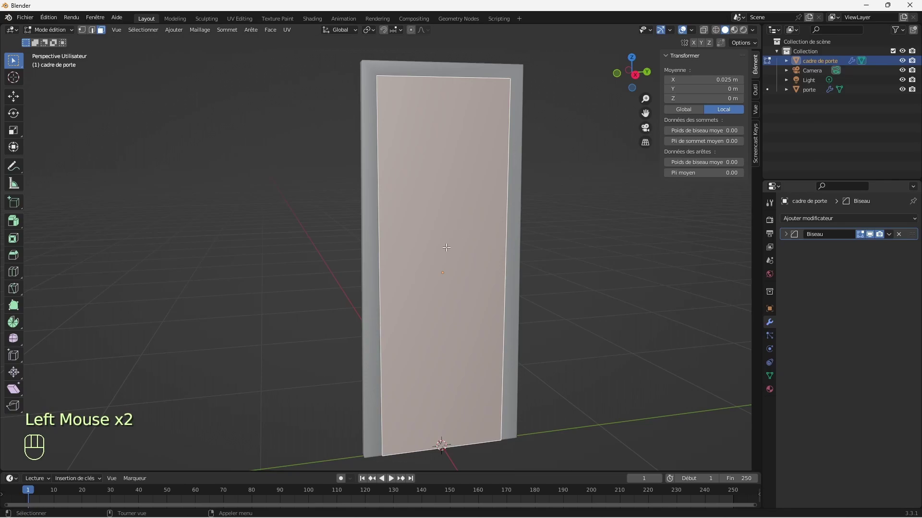
left_click_drag(624, 76, 515, 80)
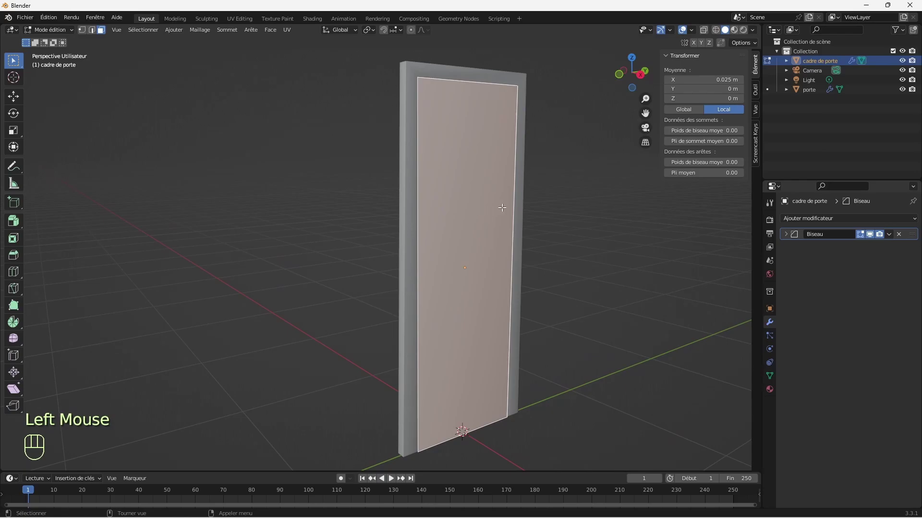
key("shift+d")
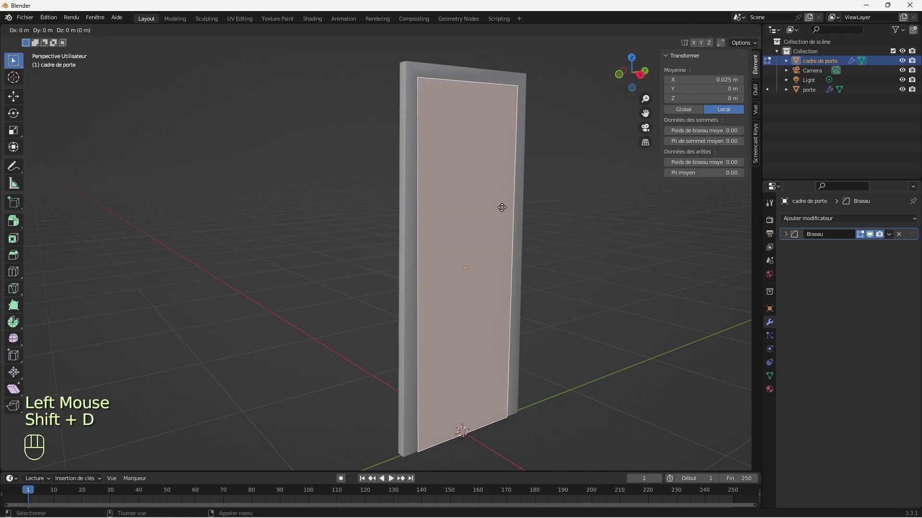
left_click(502, 208)
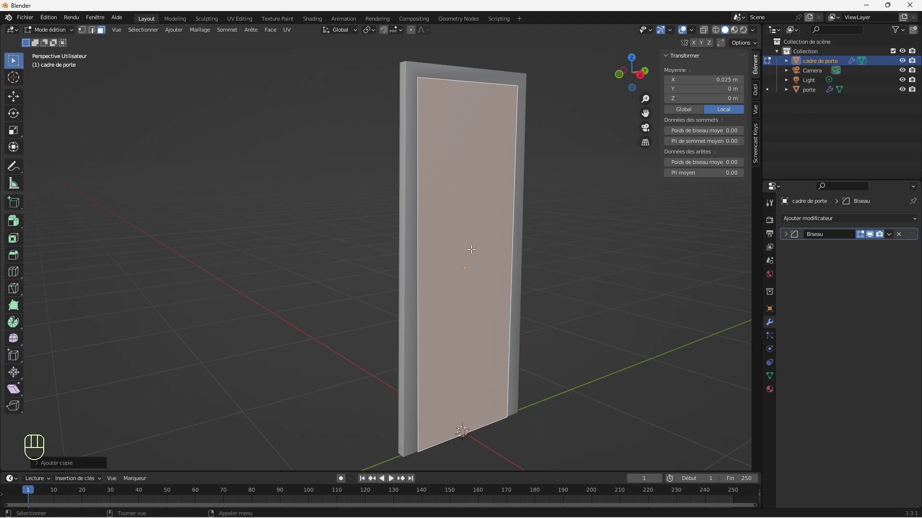
key("p")
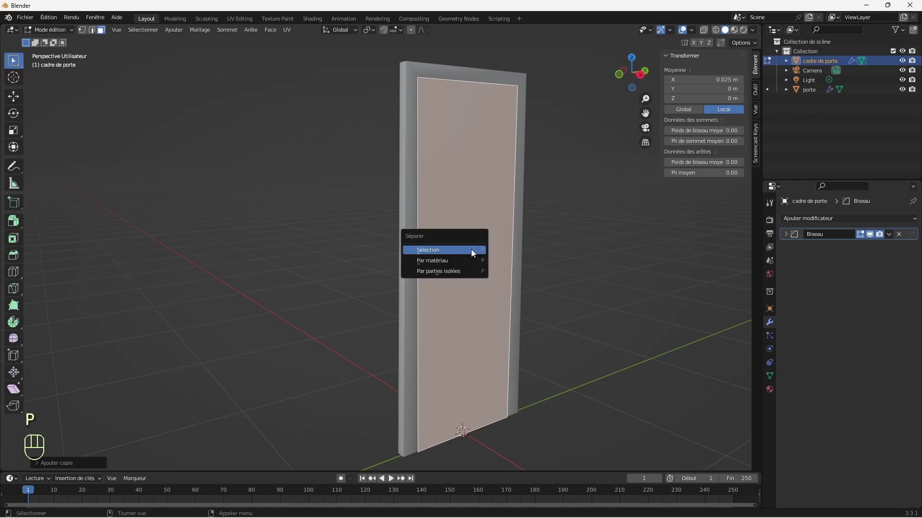
left_click(445, 248)
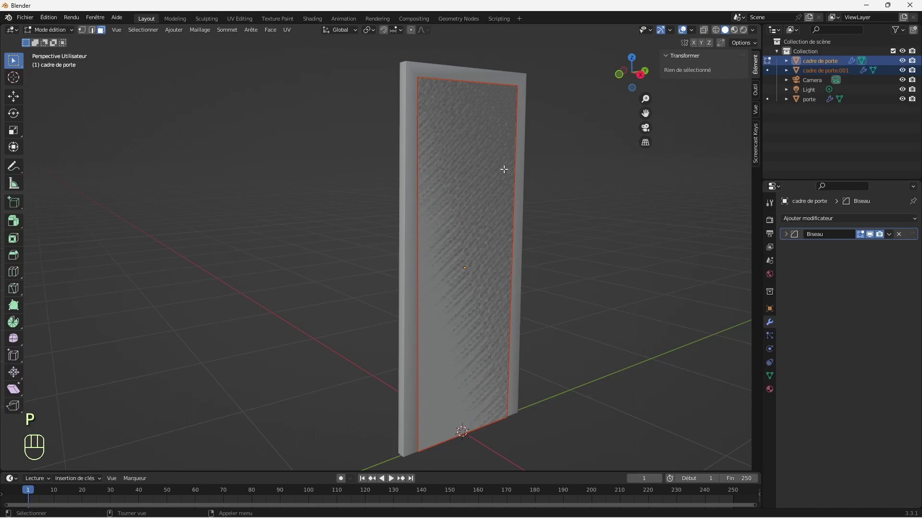
Return to Object Mode, select the separated front-face object cadre de porte.001 and rename it poignet.
left_click(59, 32)
left_click(63, 42)
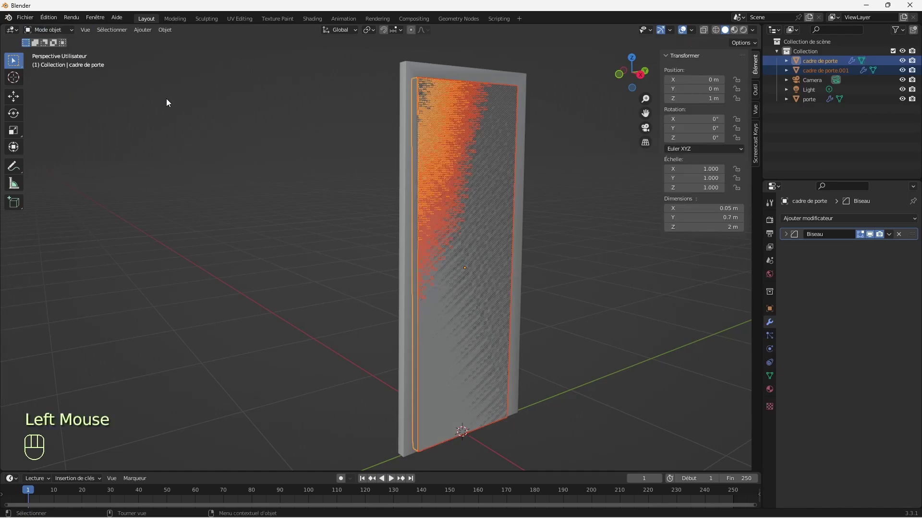
left_click(476, 256)
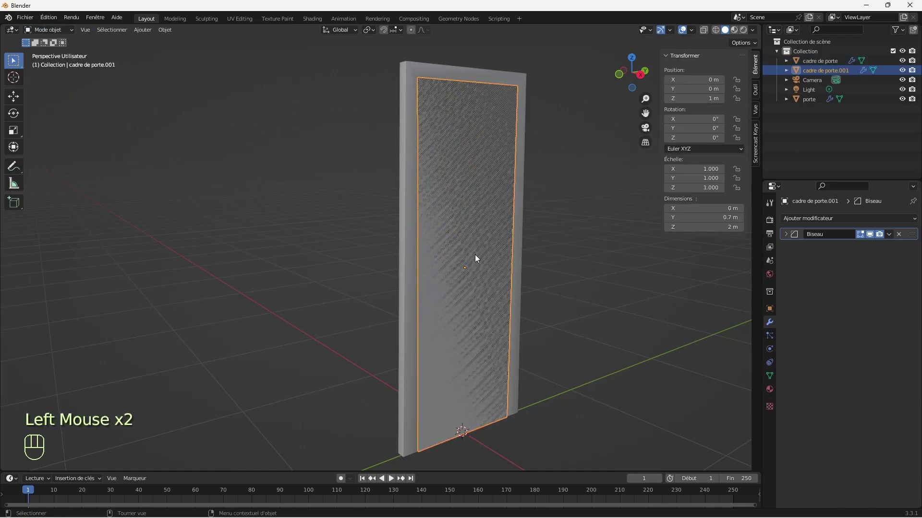
left_click(822, 71)
double_click(822, 70)
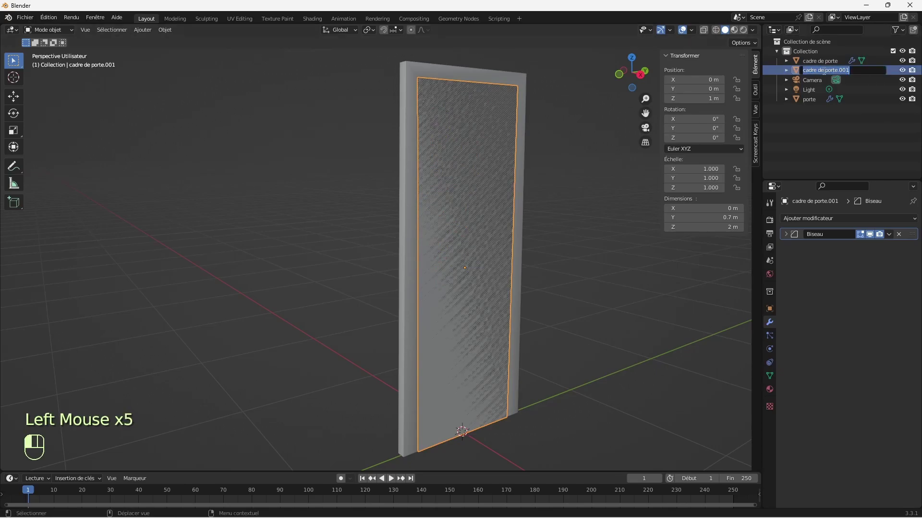
type("poignet")
key("Return")
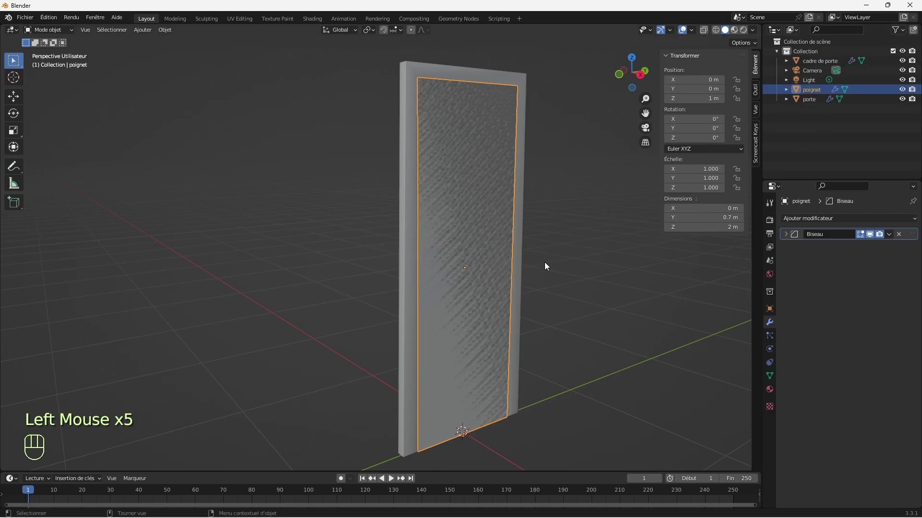
Scale the poignet face uniformly to 0.1 in the right orthographic view, giving 0.07 m by 0.2 m.
key("KP_1")
key("KP_3")
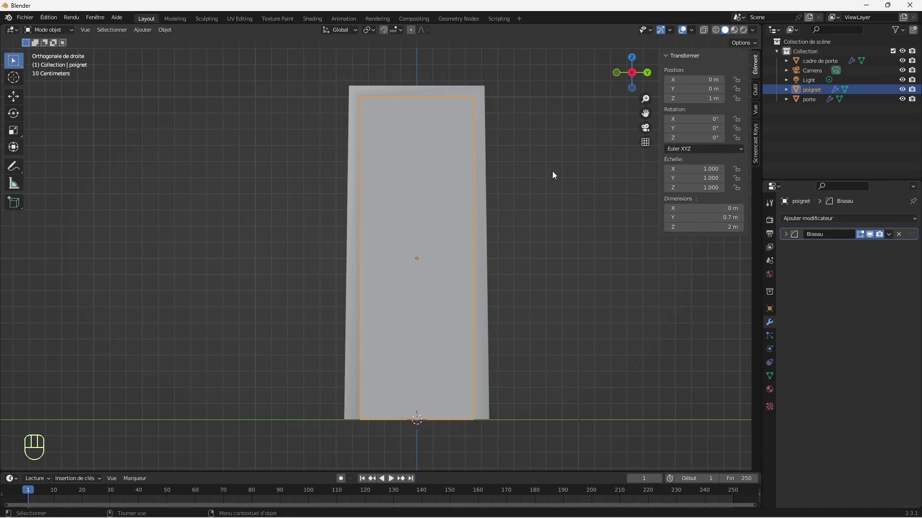
key("s")
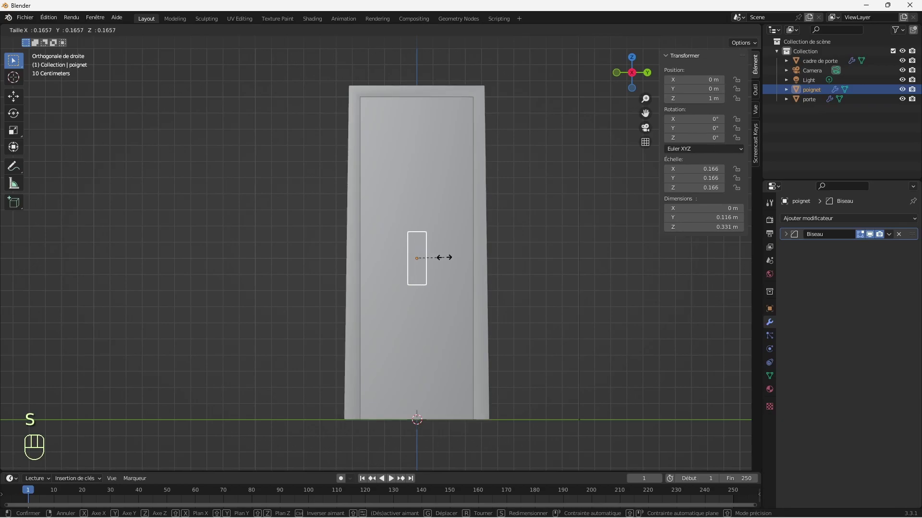
key("ctrl")
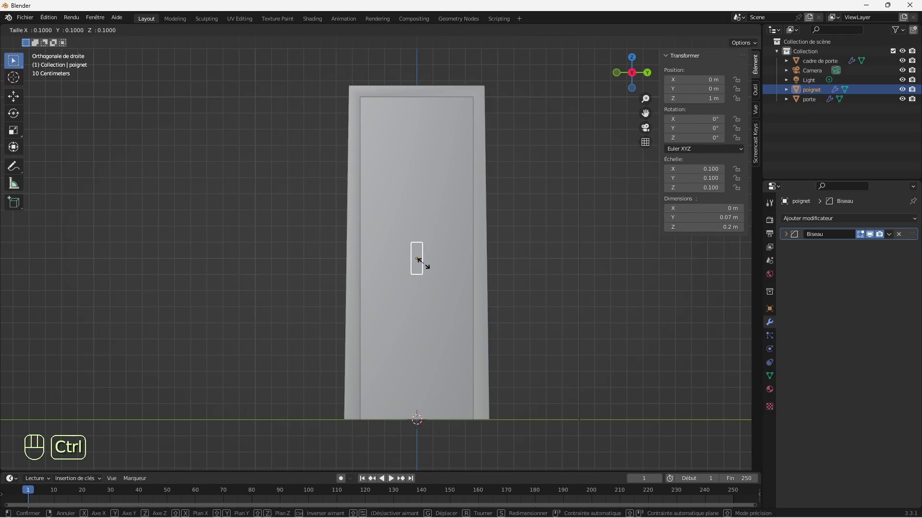
left_click(424, 264, "ctrl")
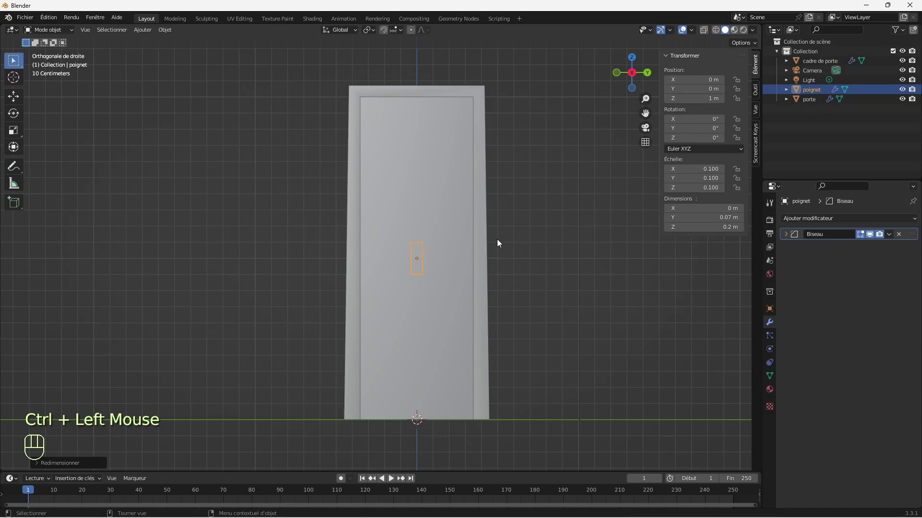
Move the poignet face about -0.26 m along the global Y axis, near the door panel's side edge.
key("g")
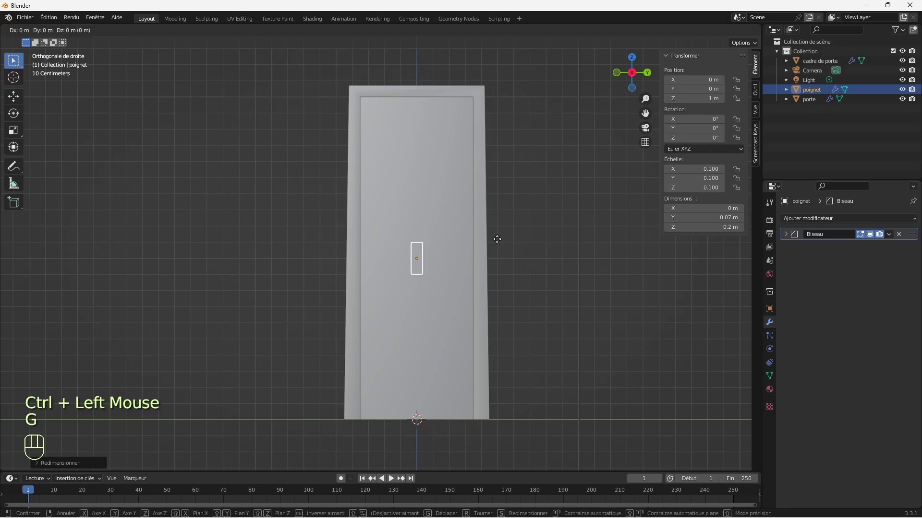
key("y")
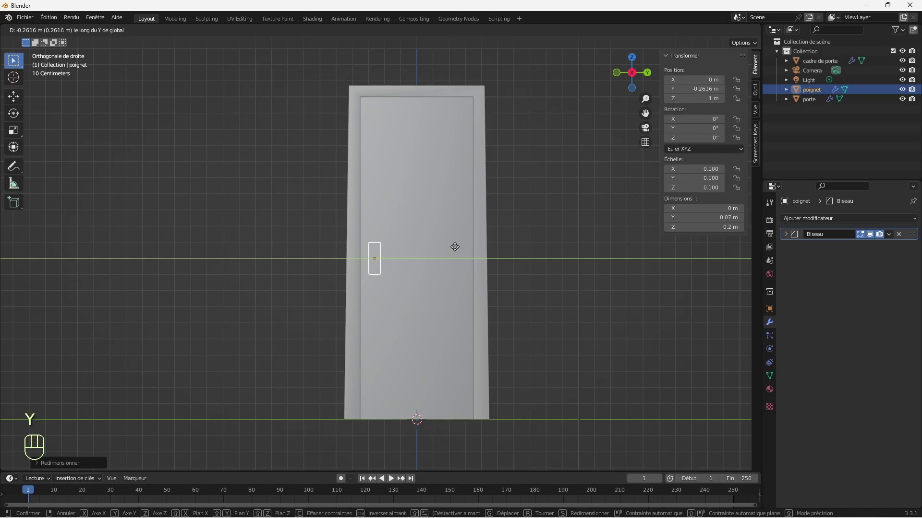
left_click(455, 246)
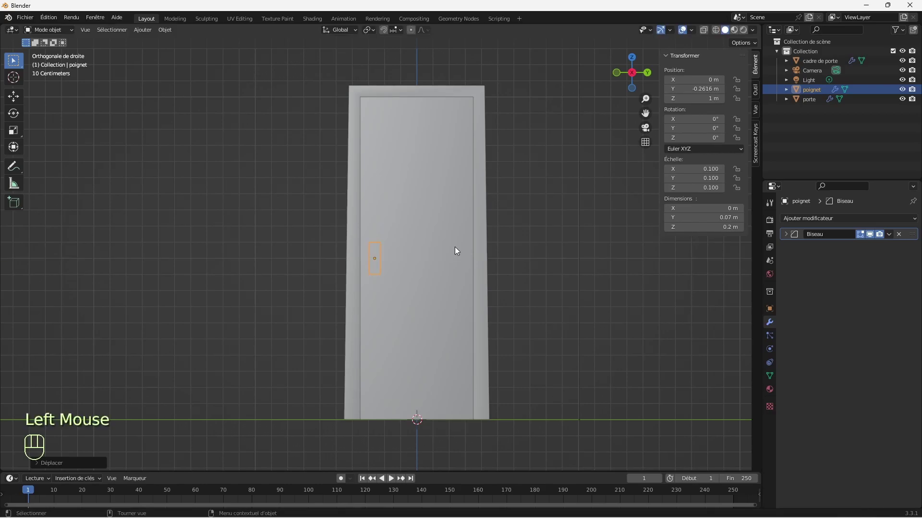
left_click_drag(643, 82, 695, 94)
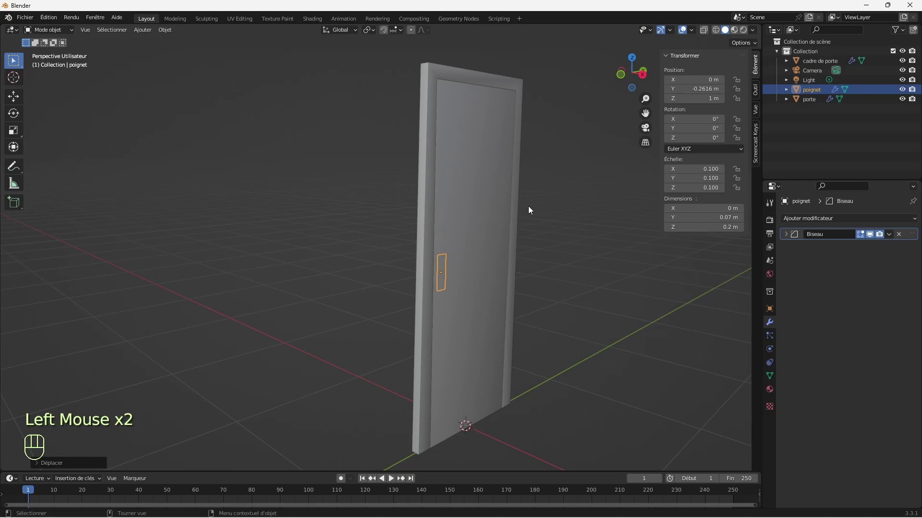
Select the porte surround and check its editable vertices in Edit Mode with vertex selection, ending in Object Mode.
left_click(514, 213)
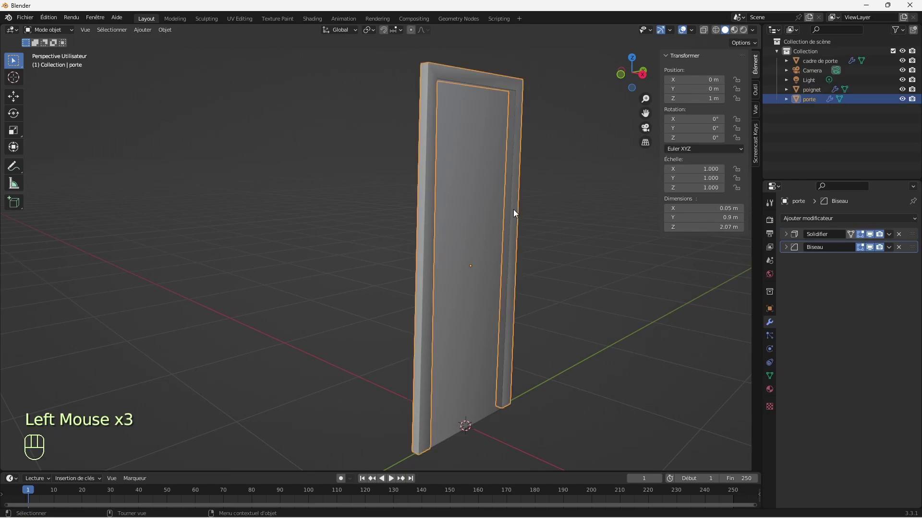
key("KP_3")
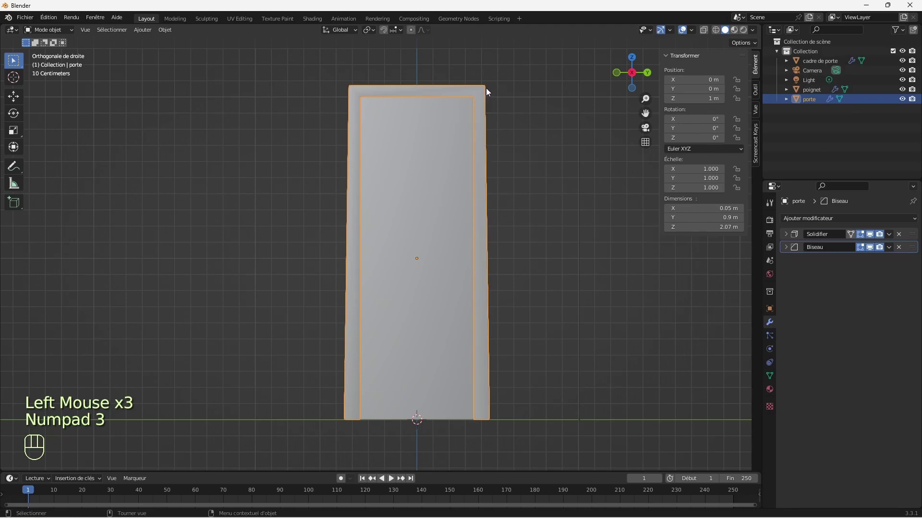
left_click(502, 417)
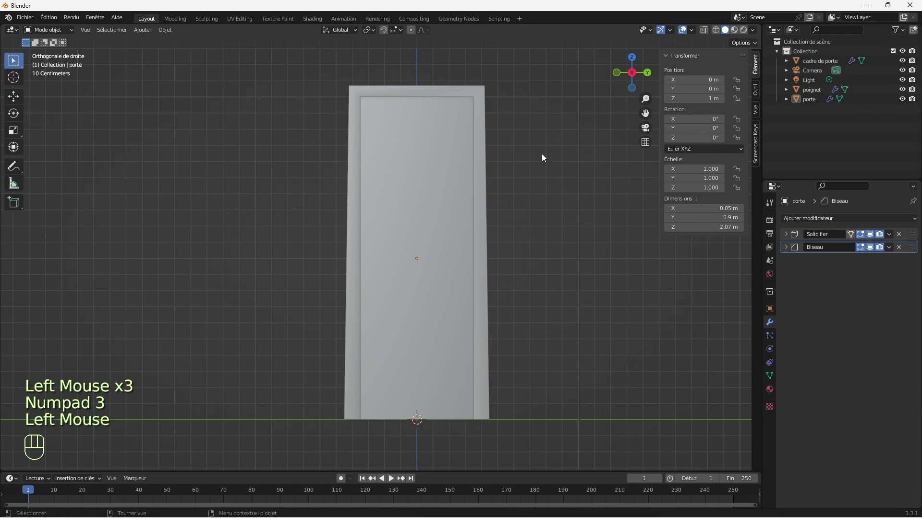
left_click(477, 106)
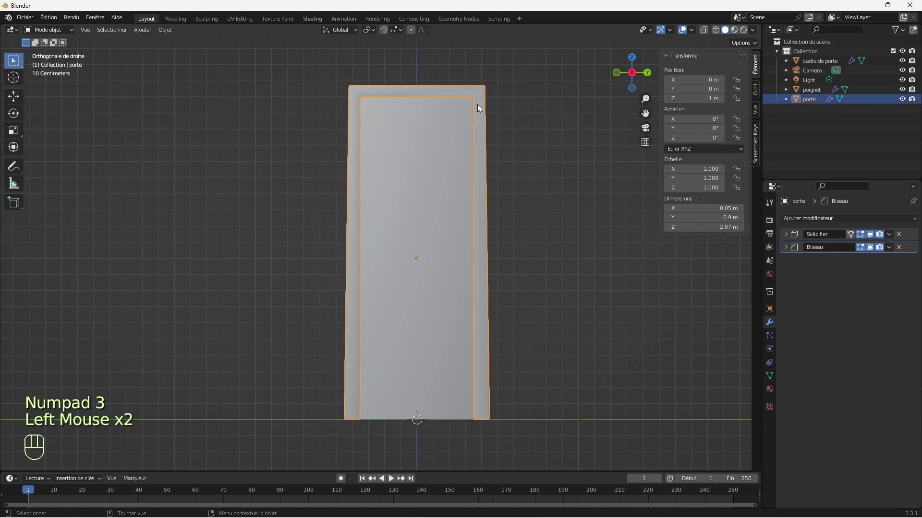
key("Tab")
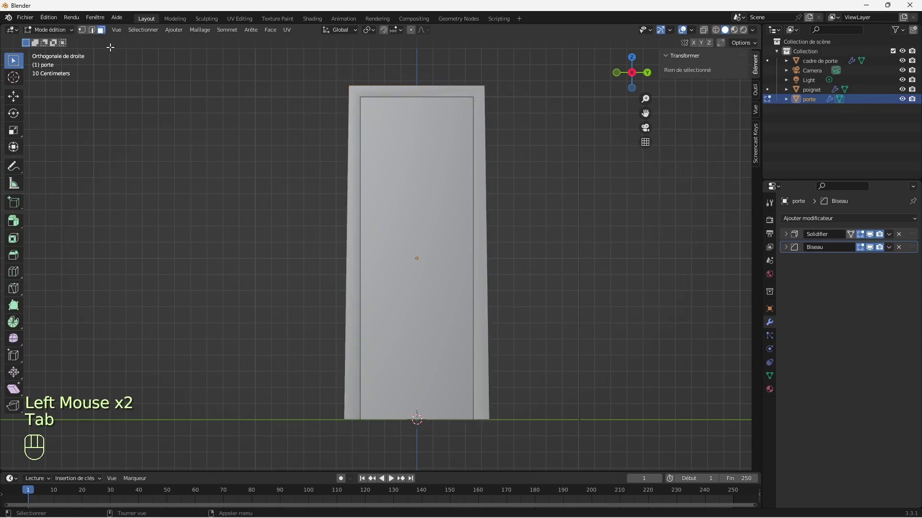
left_click(82, 32)
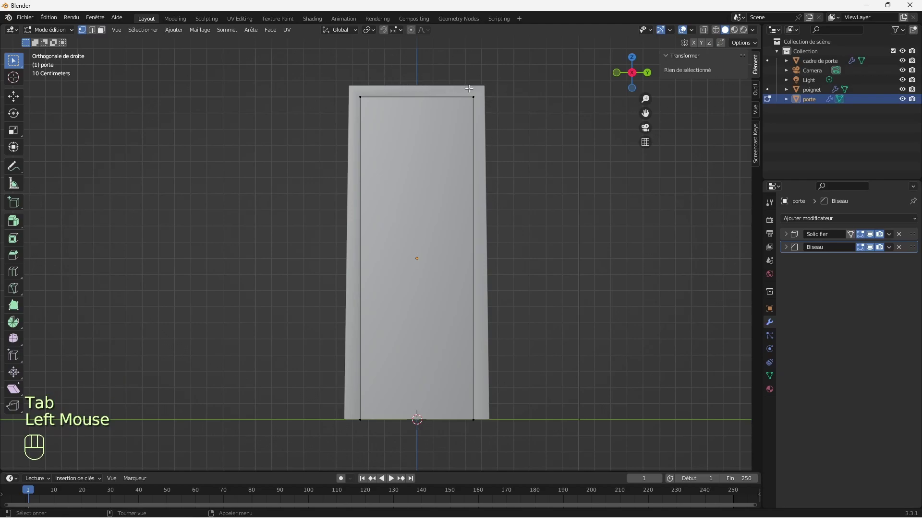
left_click(53, 30)
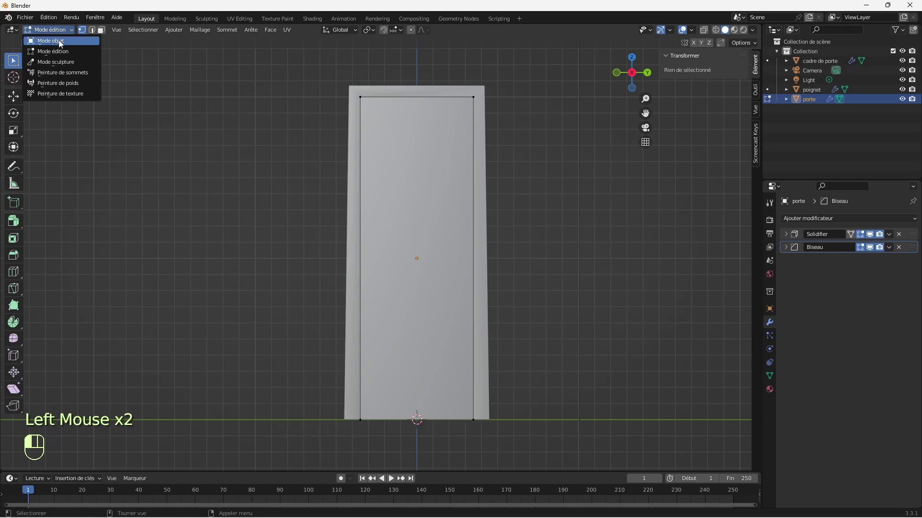
left_click(50, 40)
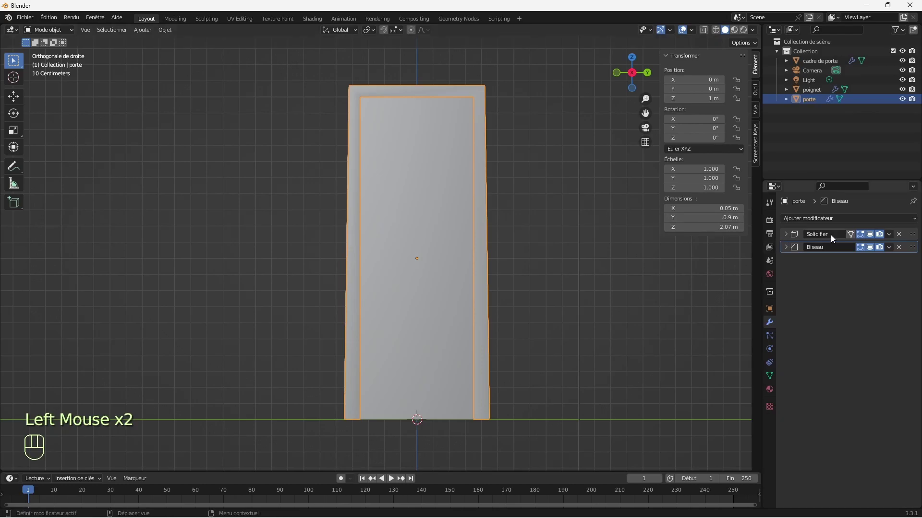
Compare the porte surround with and without its Solidify (Solidifier) modifier in the viewport and apply that modifier.
left_click(869, 235)
left_click(870, 234)
left_click(870, 235)
left_click(870, 235)
left_click(889, 235)
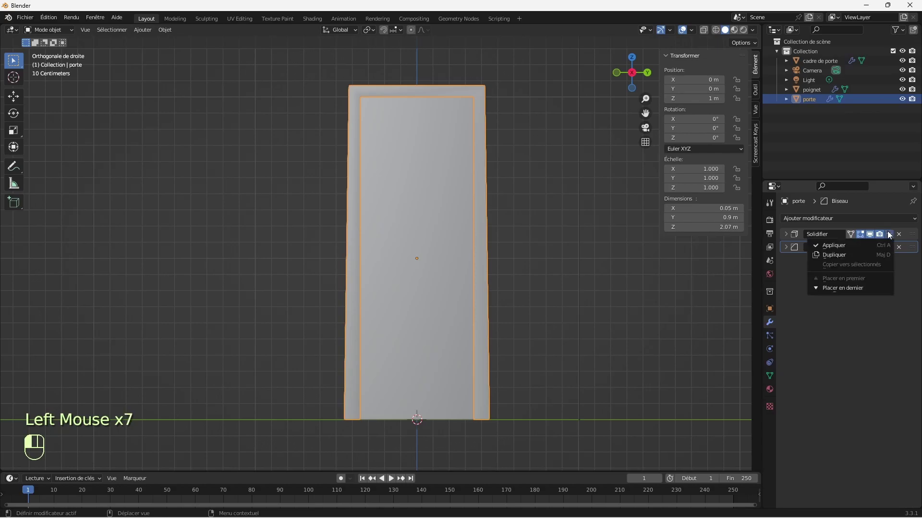
left_click(845, 243)
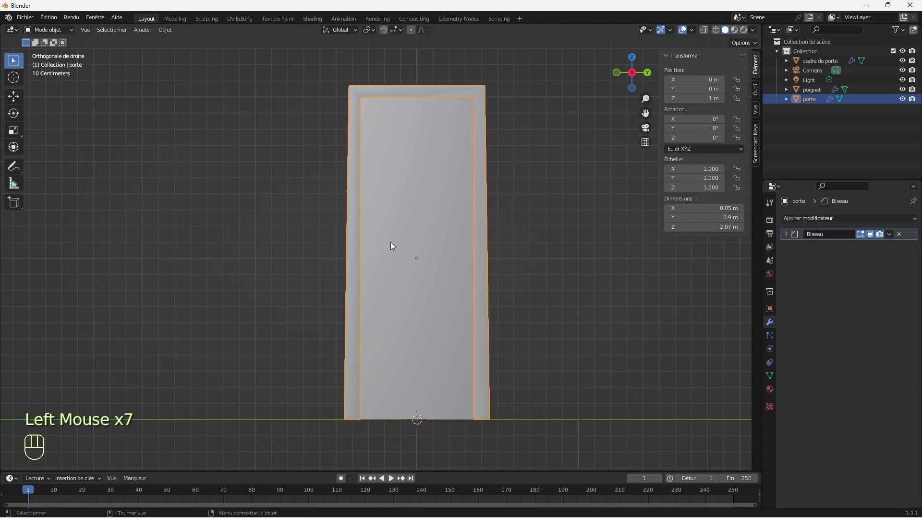
Enter Edit Mode on porte, enable X-ray and select both the front and back vertices of its outer upper corner on the positive Y side.
left_click(59, 30)
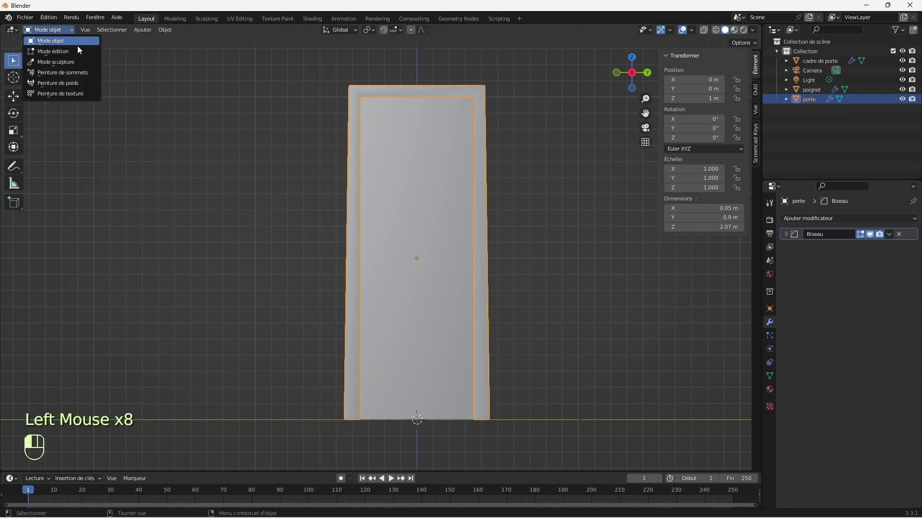
left_click(63, 52)
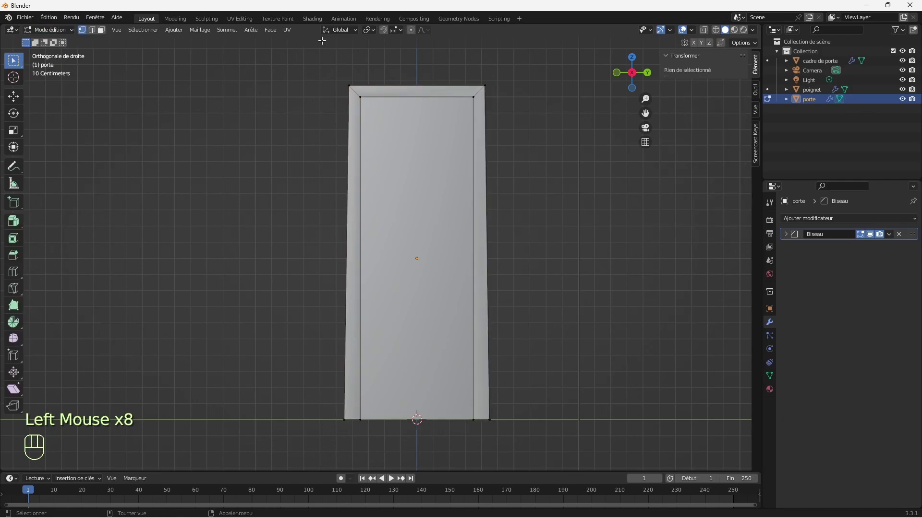
left_click(486, 86)
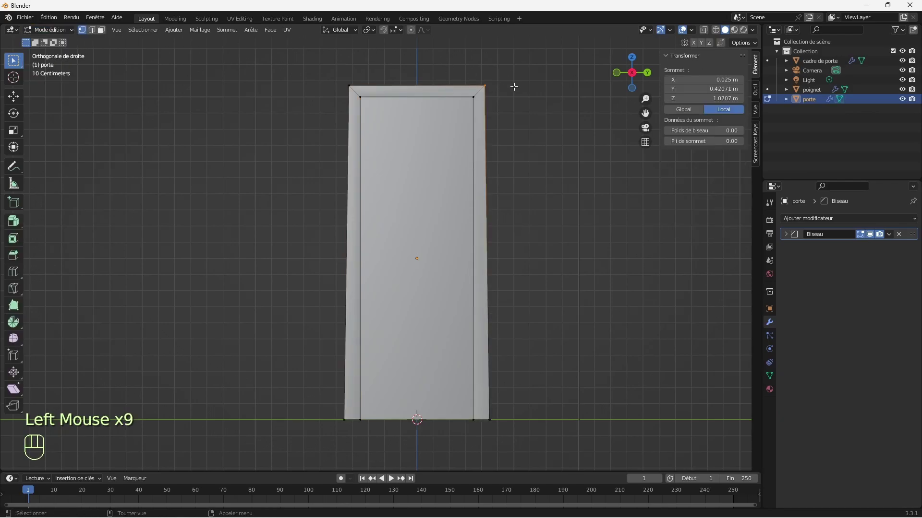
left_click_drag(643, 84, 585, 137)
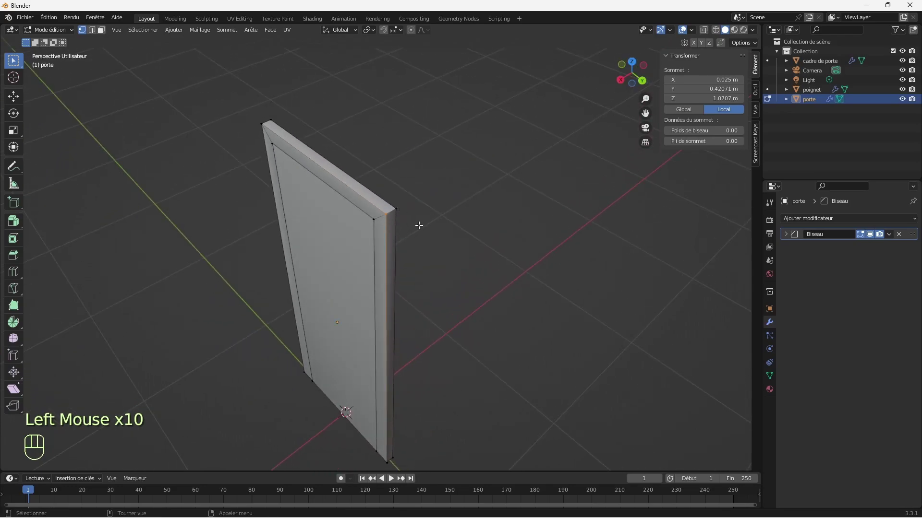
key("KP_3")
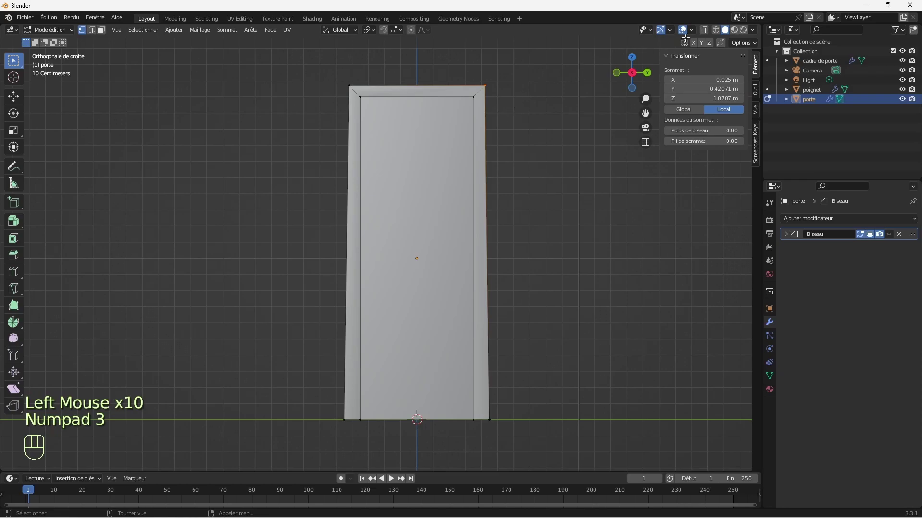
left_click(703, 31)
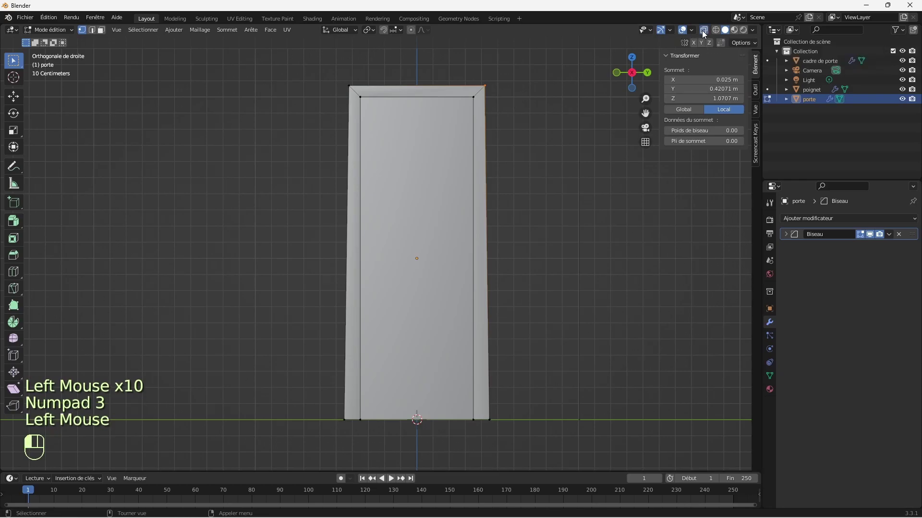
left_click_drag(491, 74, 479, 103)
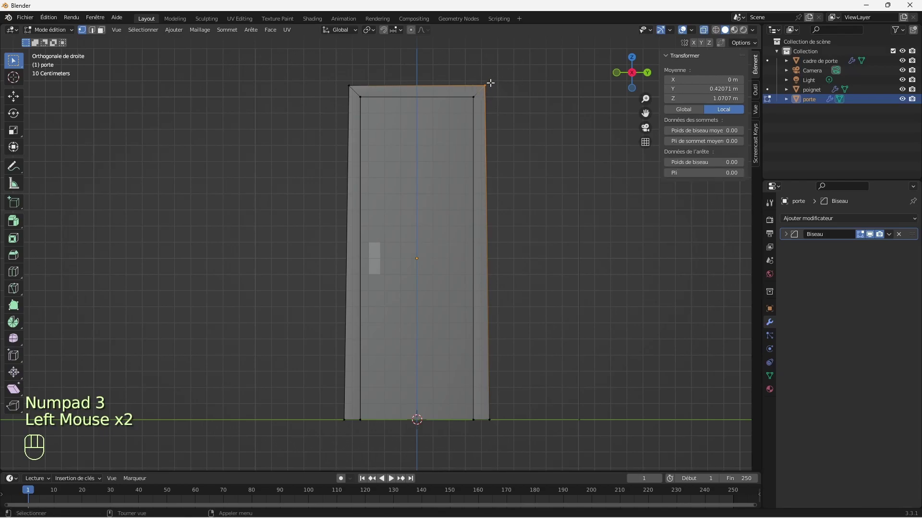
left_click_drag(488, 72, 482, 97)
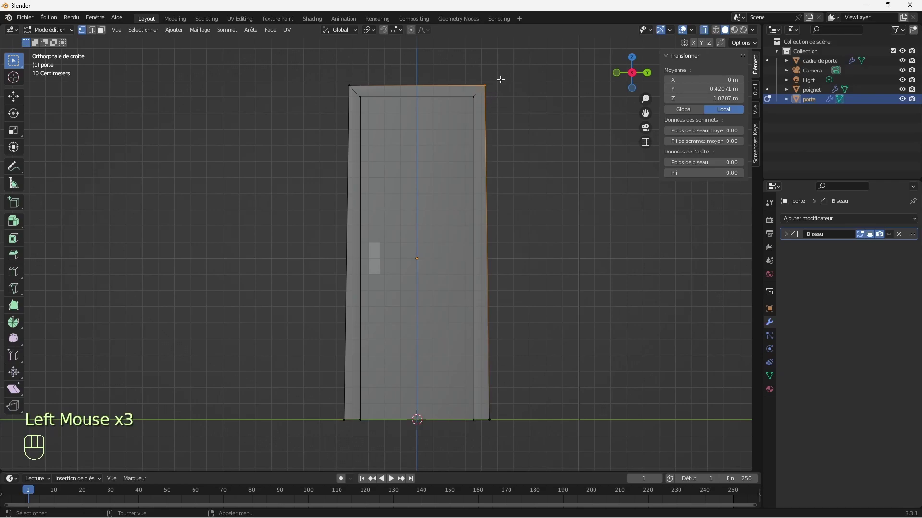
Try Y coordinates of 0.4 m and 0.5 m for the selected upper corner vertices of porte.
left_click(720, 90)
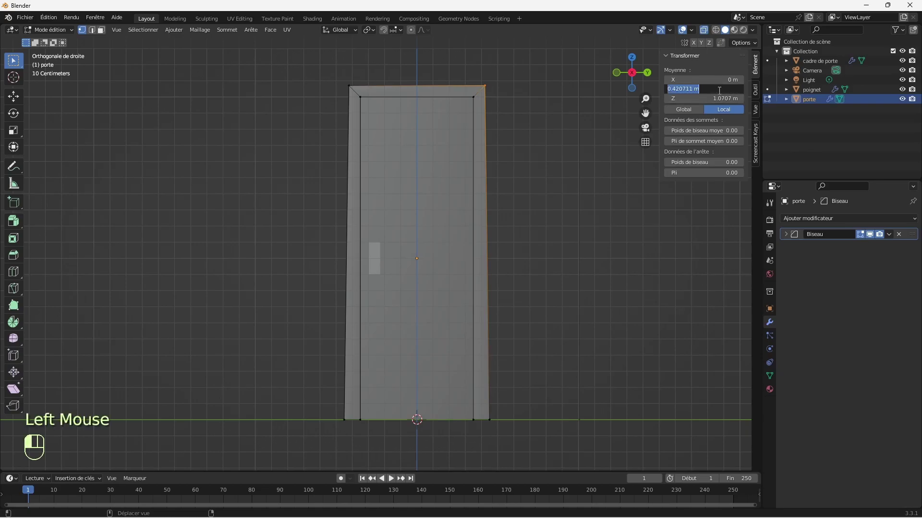
type("0")
key("Return")
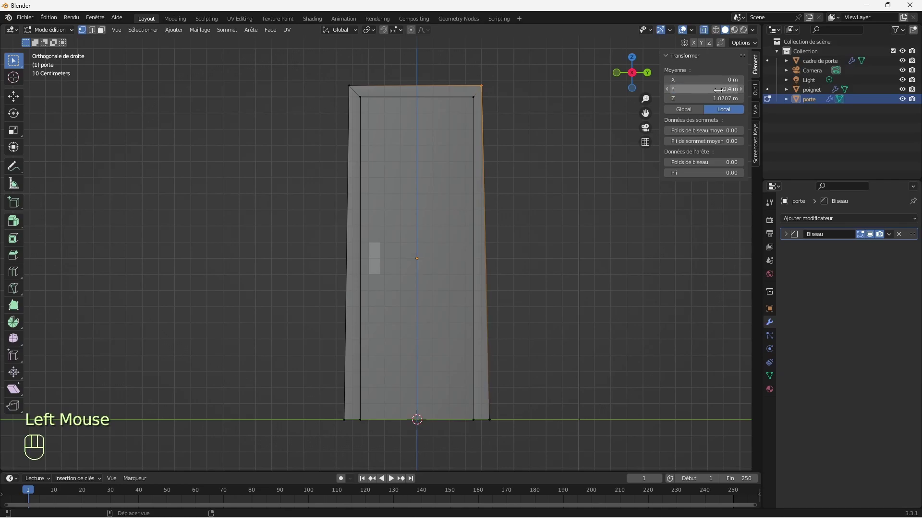
double_click(719, 90)
type("0.5")
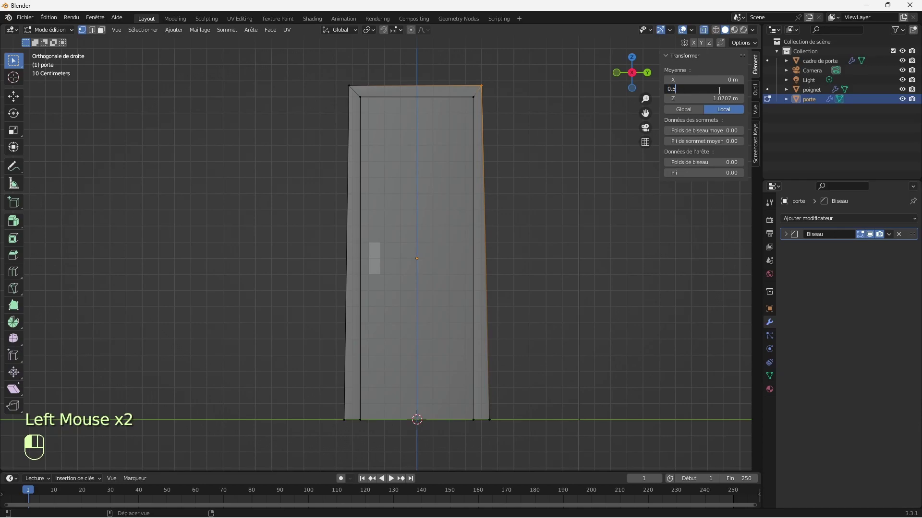
key("Return")
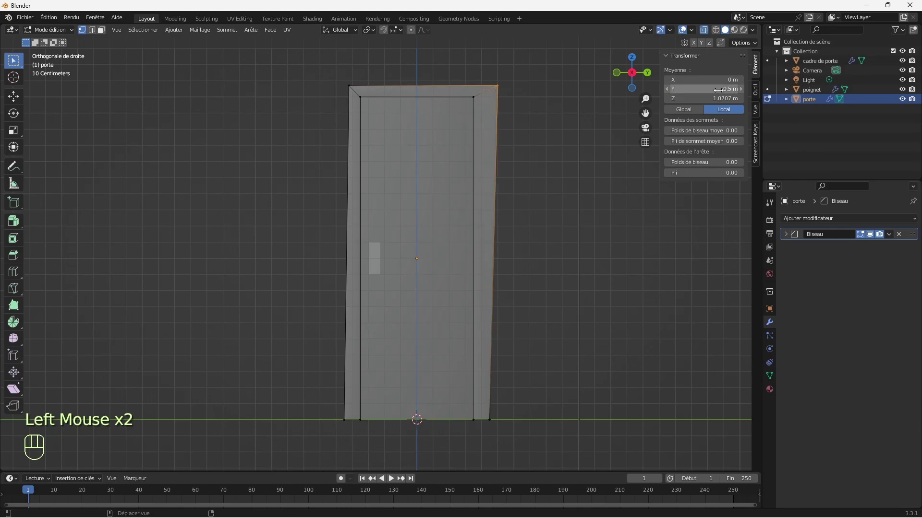
Set the Y coordinate of the selected upper corner vertices of porte to 0.45 m and check it against the lower corner.
left_click(719, 89)
type("0")
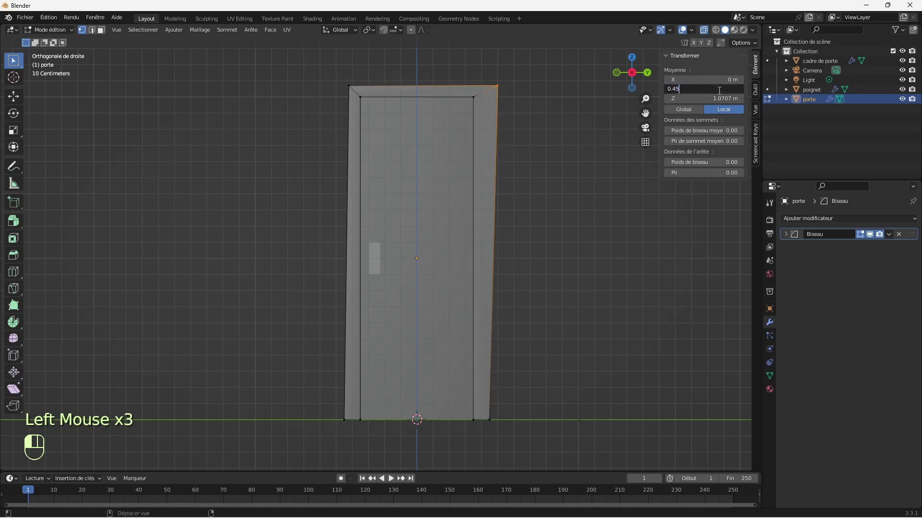
key("Return")
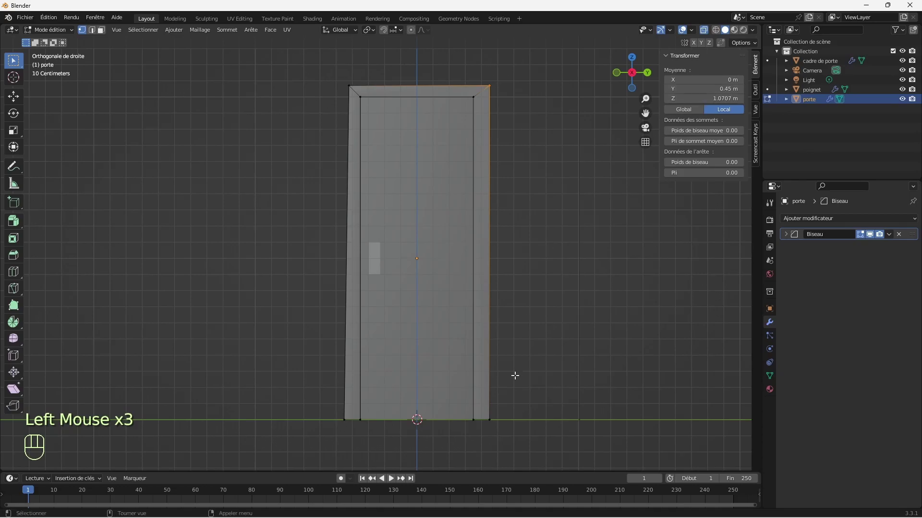
left_click_drag(503, 411, 480, 439)
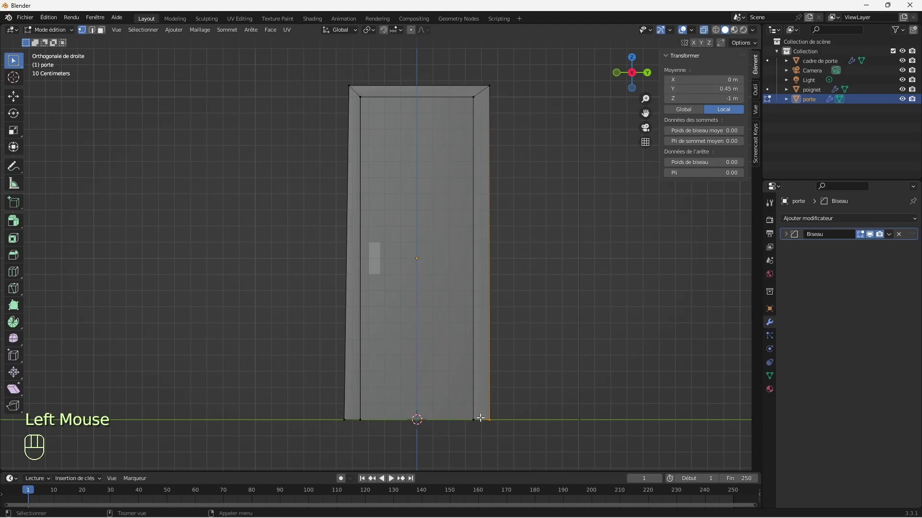
Select all outer upper vertices of porte and move them up along Z by about 0.045 m.
left_click_drag(501, 78, 501, 78)
left_click(500, 78)
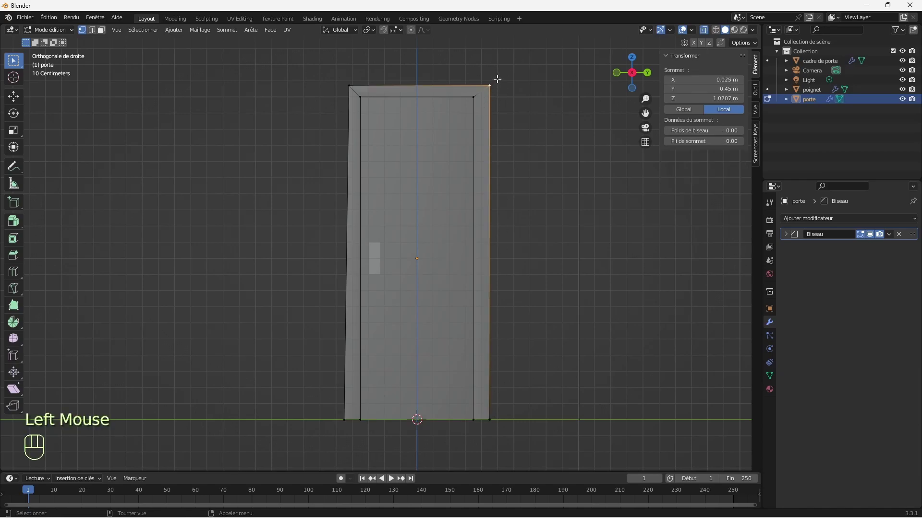
left_click_drag(505, 77, 335, 91)
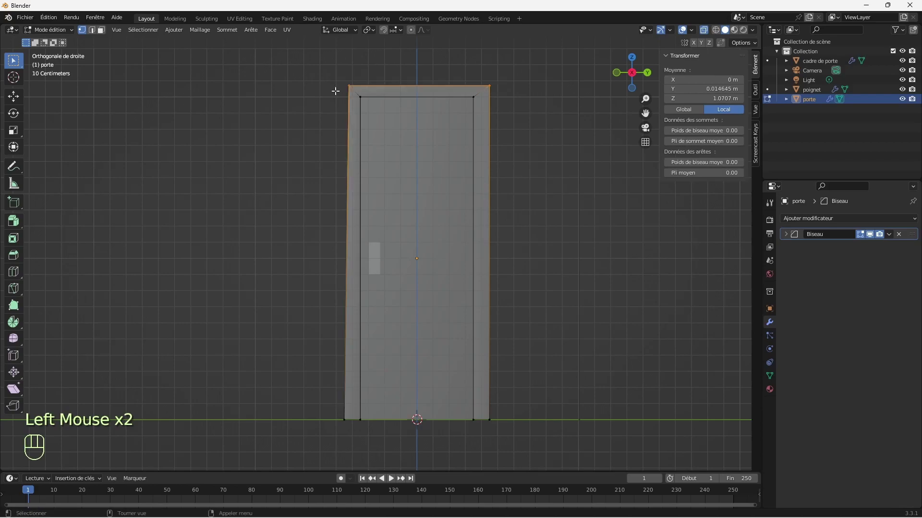
key("g")
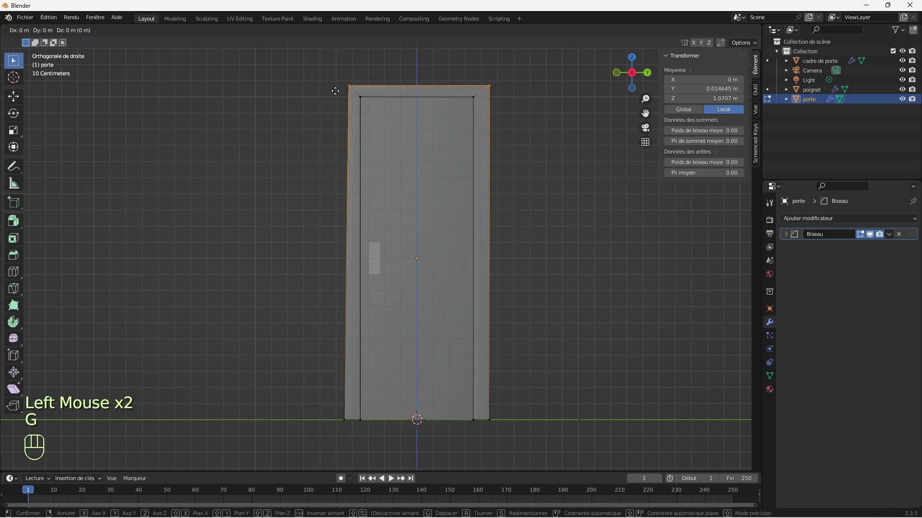
key("z")
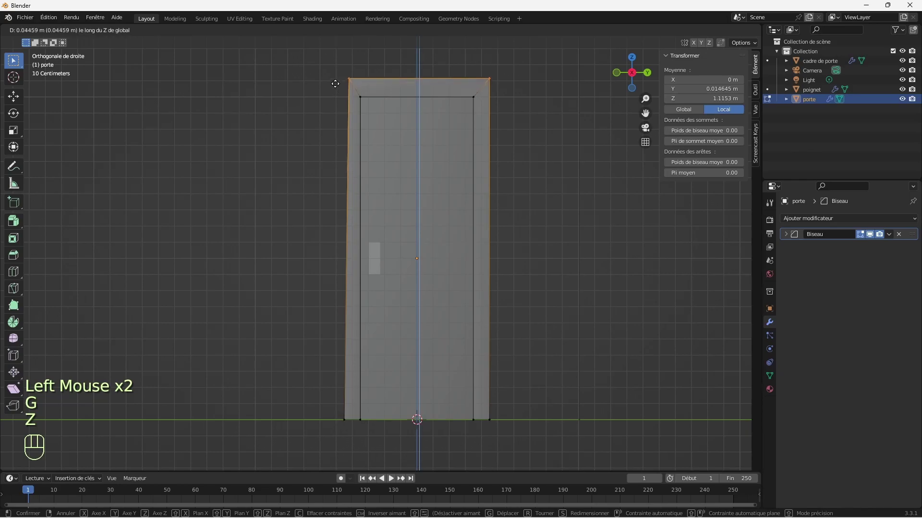
left_click(335, 84)
double_click(506, 130)
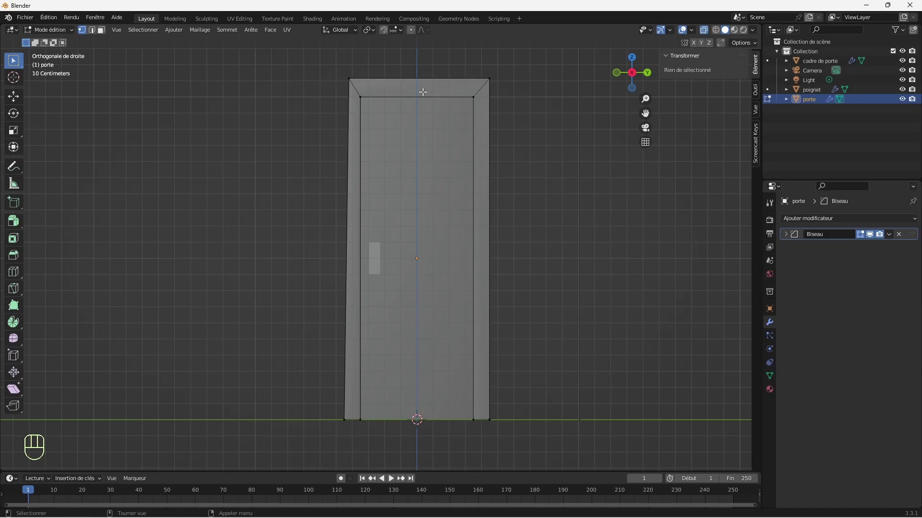
Add a single loop cut across the middle of porte's top bar and set its median Y coordinate to 0 m.
left_click(15, 275)
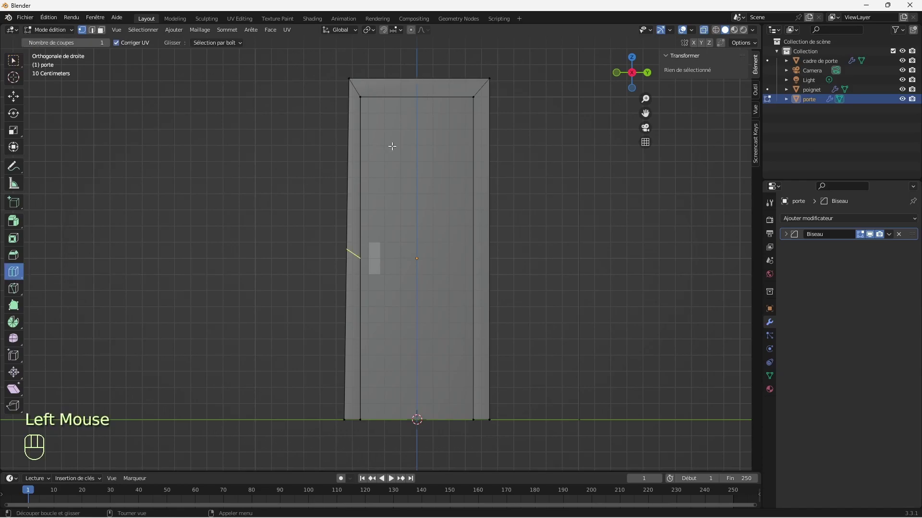
double_click(421, 93)
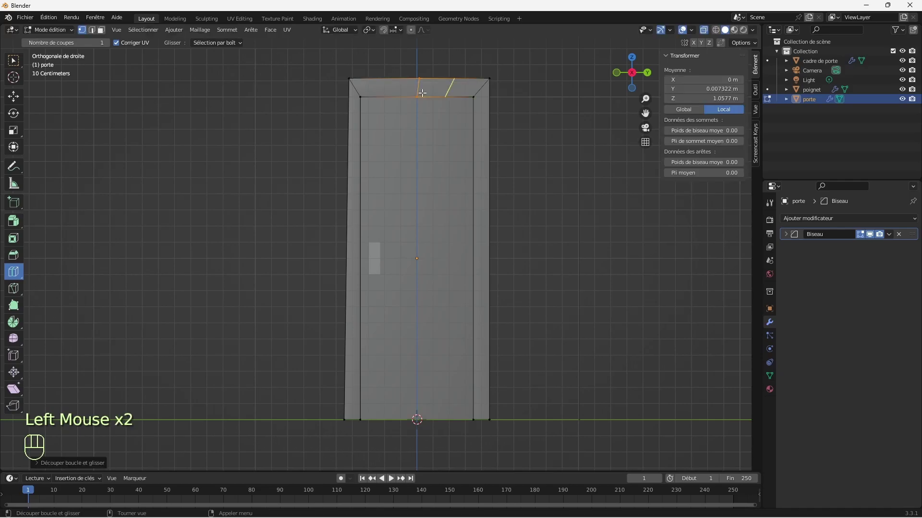
left_click_drag(646, 82, 645, 116)
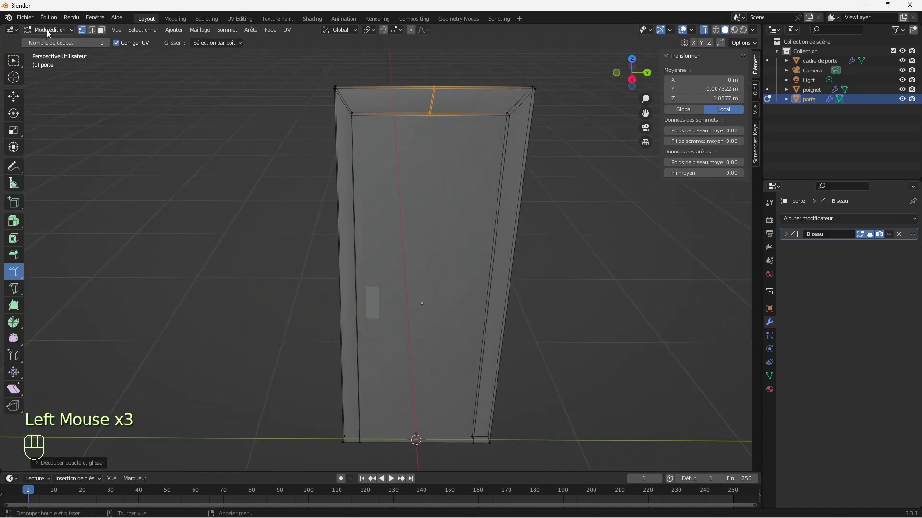
left_click(10, 62)
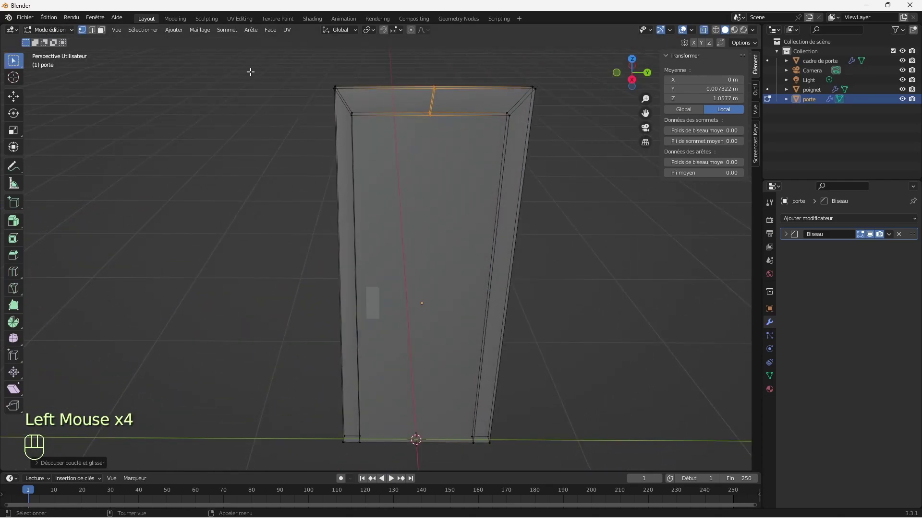
key("KP_3")
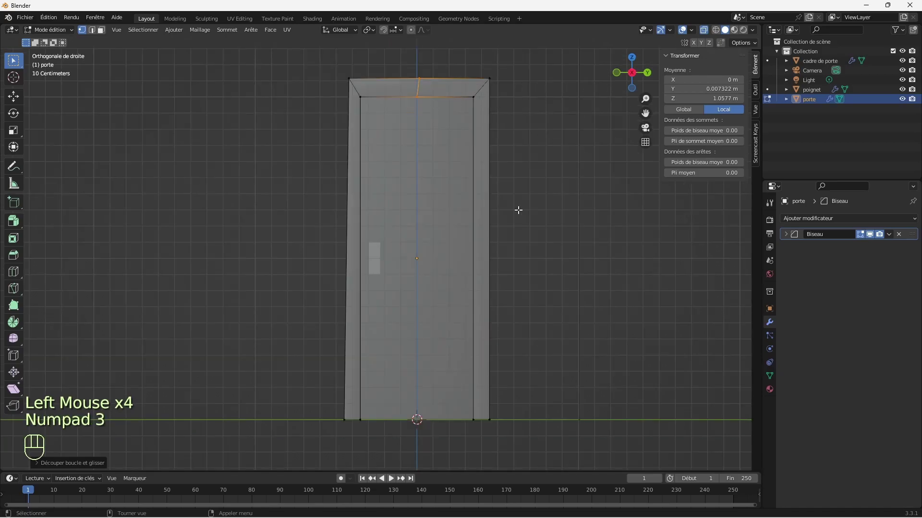
left_click(715, 93)
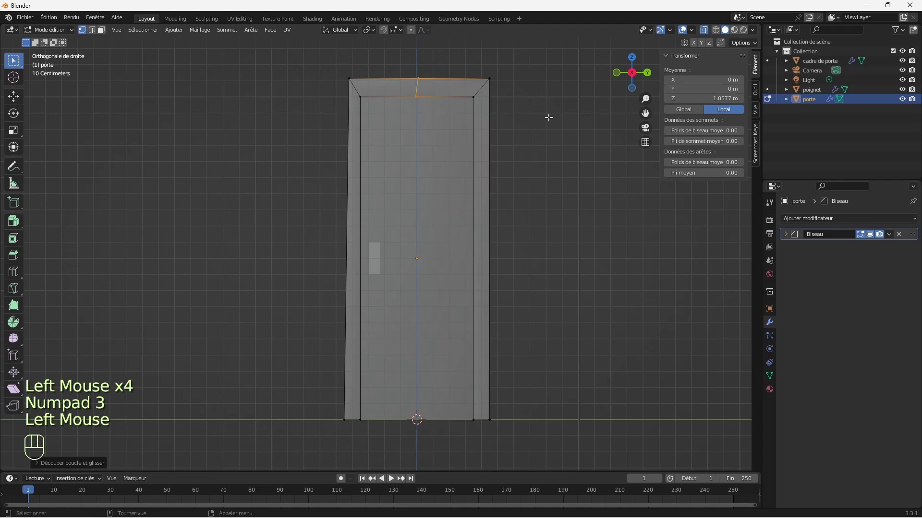
left_click(497, 118)
Select the lower vertices of the top bar's middle cut and set their Y coordinate to 0 m.
left_click(420, 102)
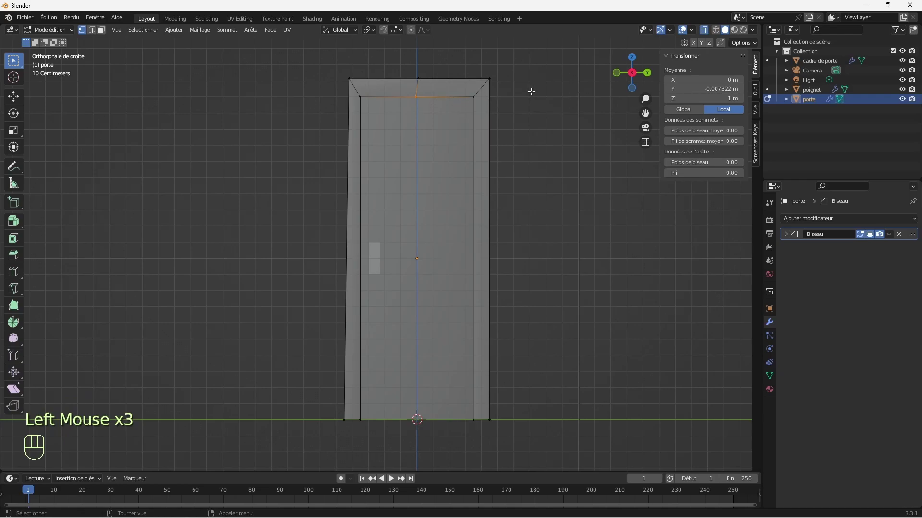
mouse_move(643, 87)
left_mouse_down()
mouse_move(535, 88)
mouse_move(636, 88)
left_mouse_up()
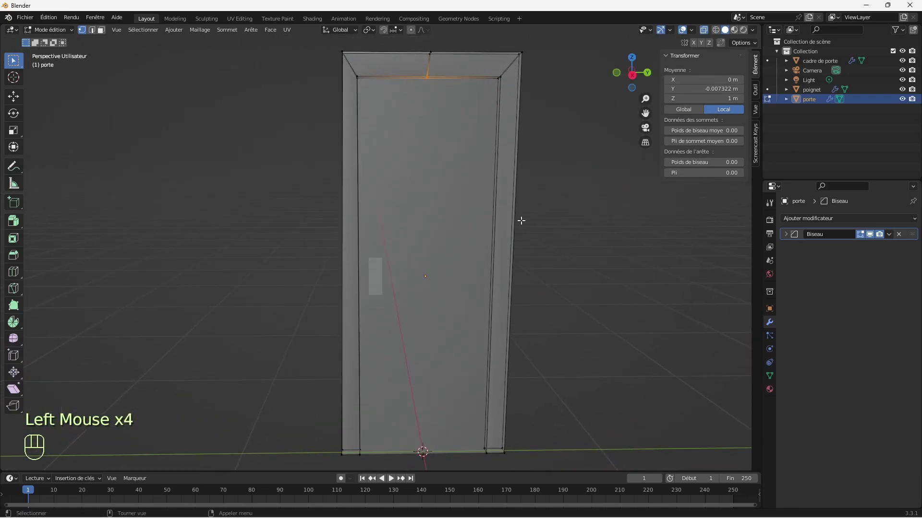
key("KP_1")
key("KP_3")
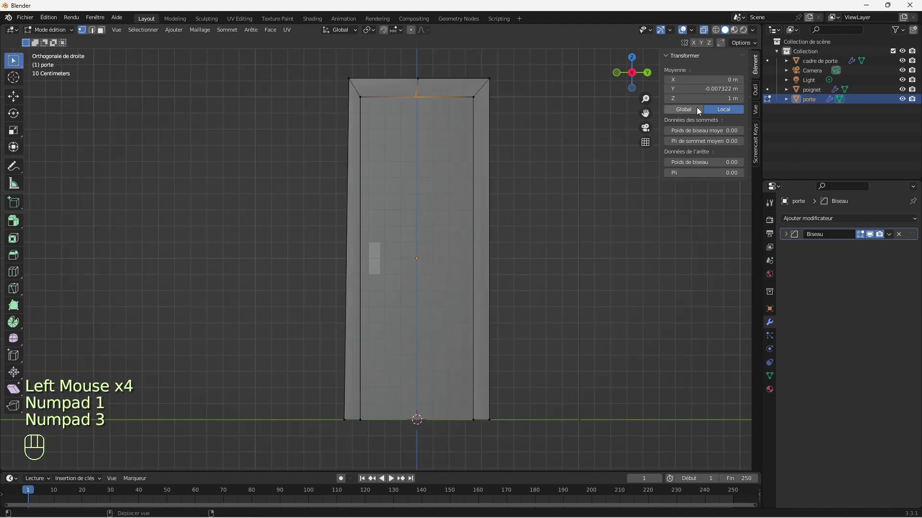
left_click(714, 89)
type("0")
key("Return")
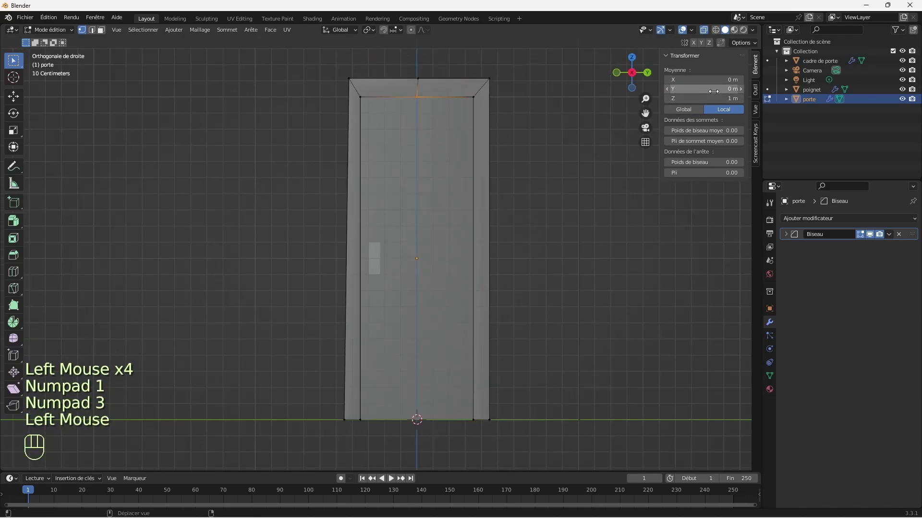
Select the upper vertices of the top bar's middle cut, set their Y coordinate to 0 m, and deselect them.
left_click(415, 77)
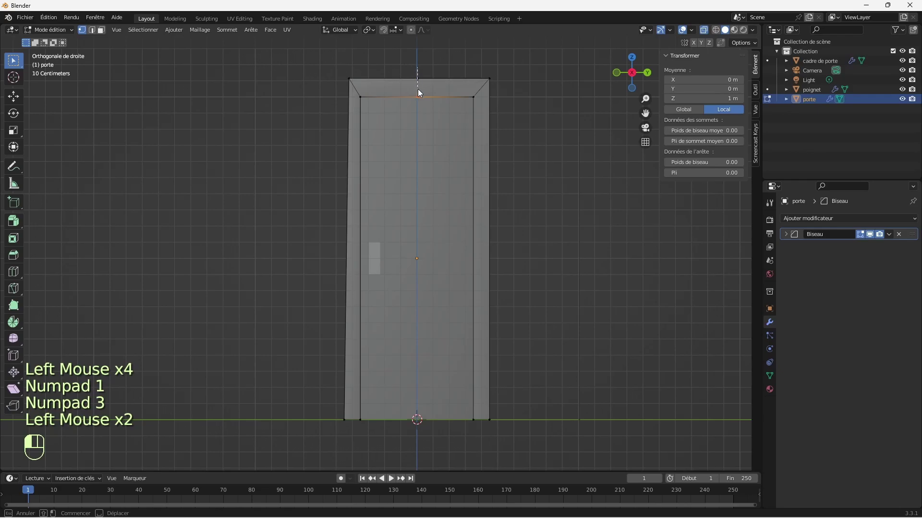
left_click(710, 89)
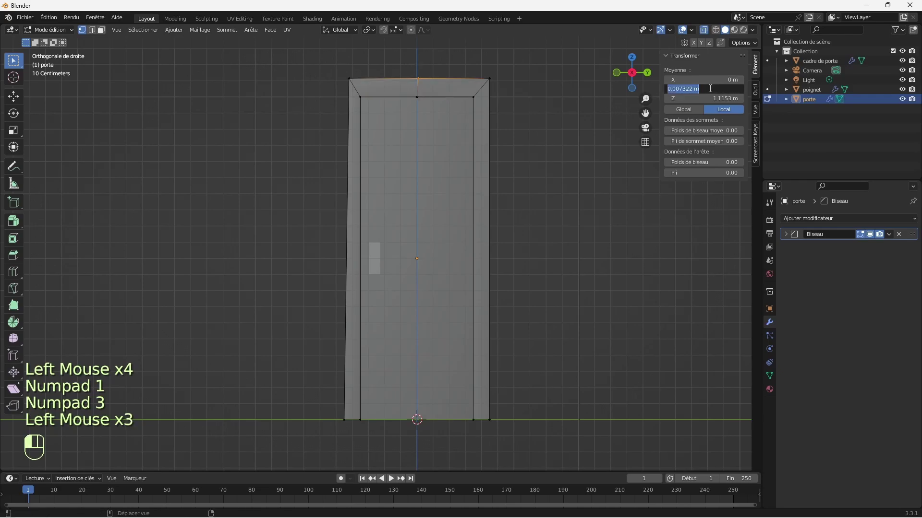
type("0")
key("Return")
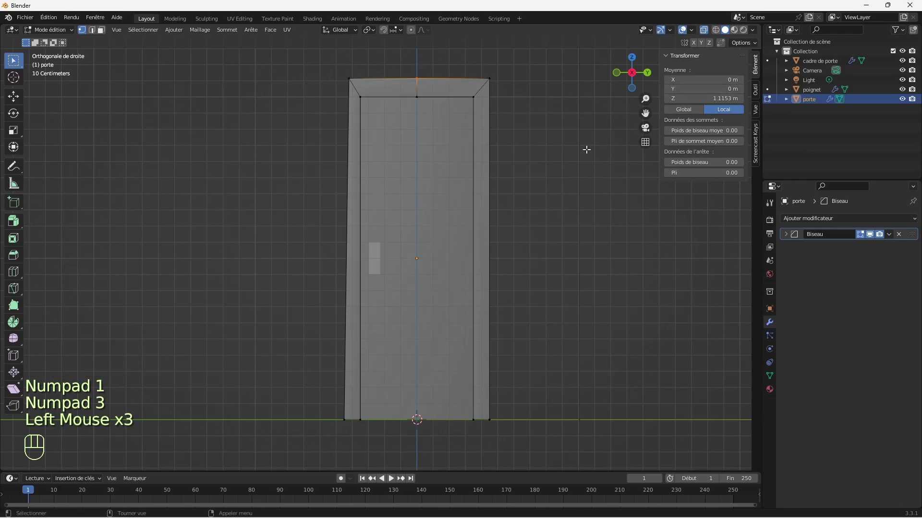
left_click(557, 150)
Delete the vertices of porte on the negative Y side of the middle cut, keeping only the positive Y half.
left_click_drag(311, 70, 382, 447)
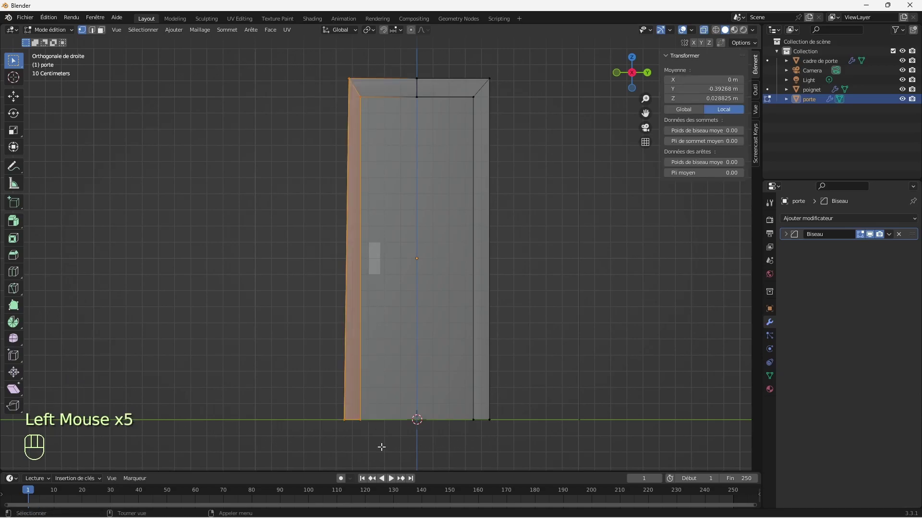
key("Delete")
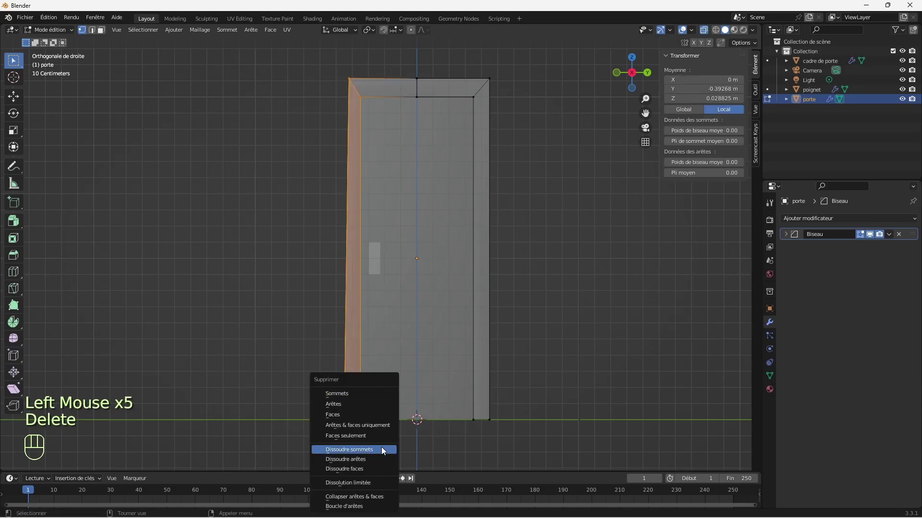
left_click(350, 393)
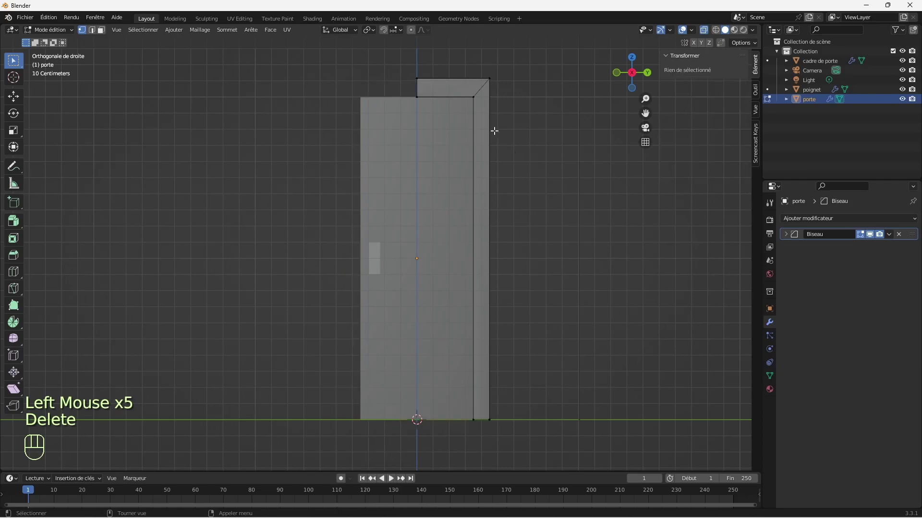
Move the outer upper vertices of the remaining half of porte down along Z by about 0.021 m.
left_click_drag(398, 70, 506, 90)
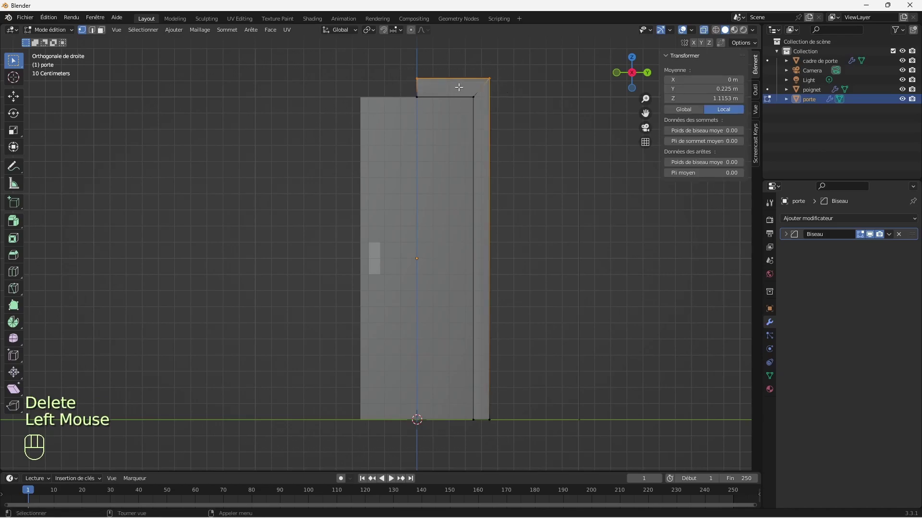
key("g")
key("z")
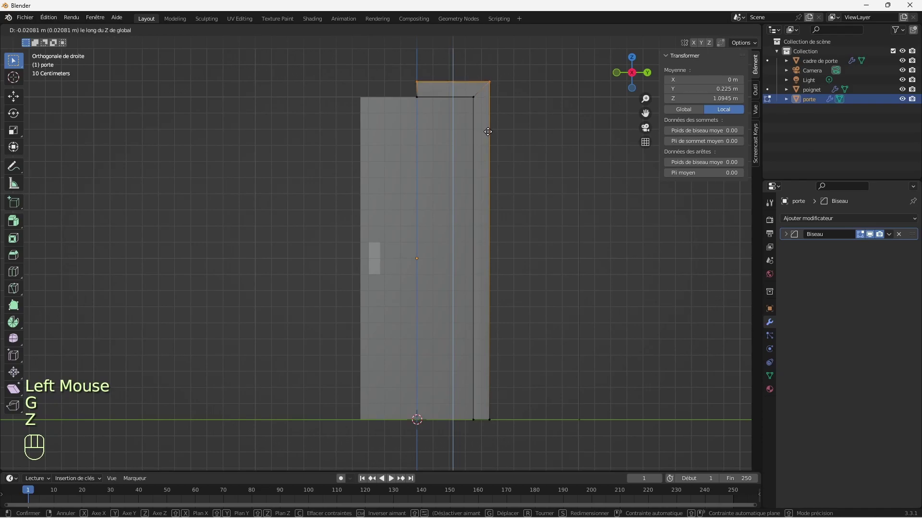
left_click(487, 132)
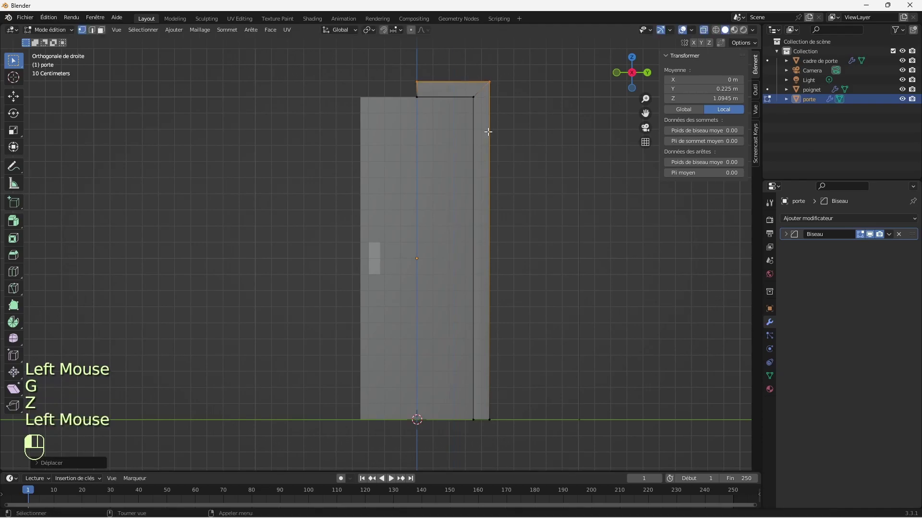
left_click(552, 129)
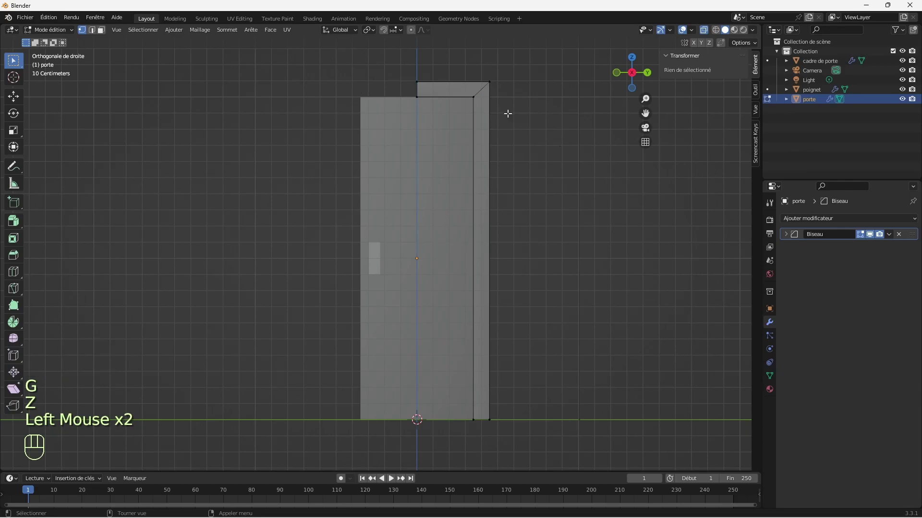
Add a Mirror (Miroir) modifier to porte and place it above the Biseau modifier.
left_click(849, 219)
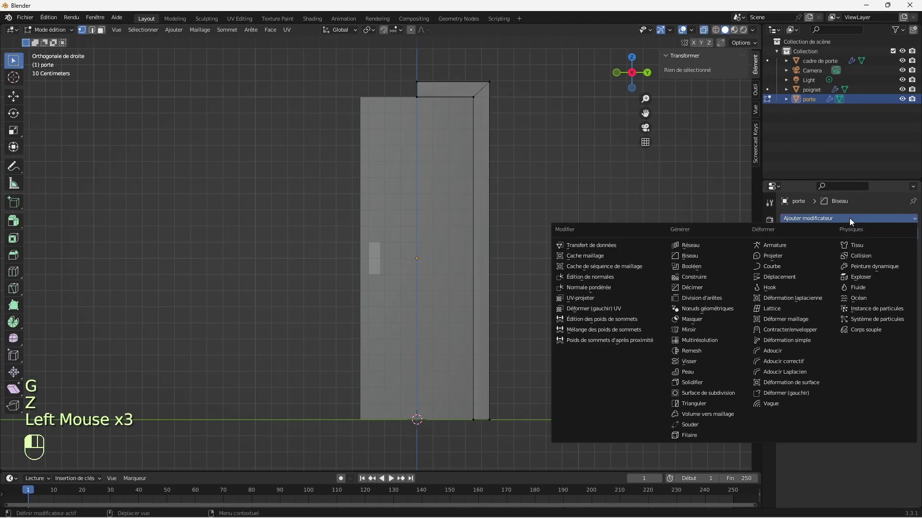
left_click(695, 329)
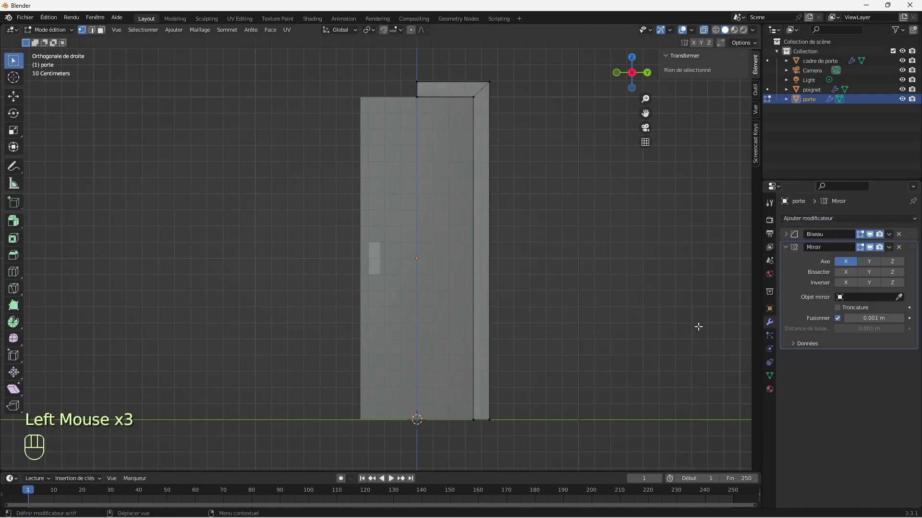
left_click_drag(912, 247, 913, 225)
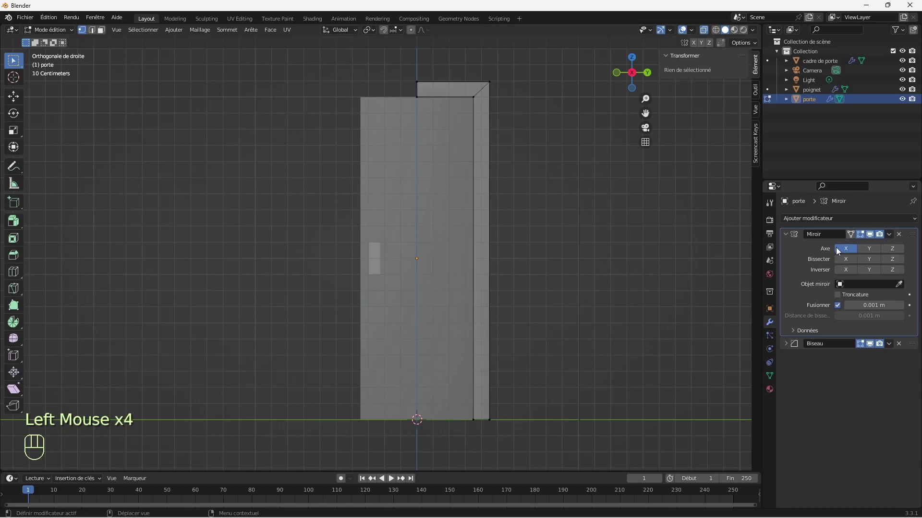
Turn off the X axis of the Miroir modifier, mirror porte on the Y axis only, and inspect it in perspective.
left_click(853, 248)
left_click(870, 248)
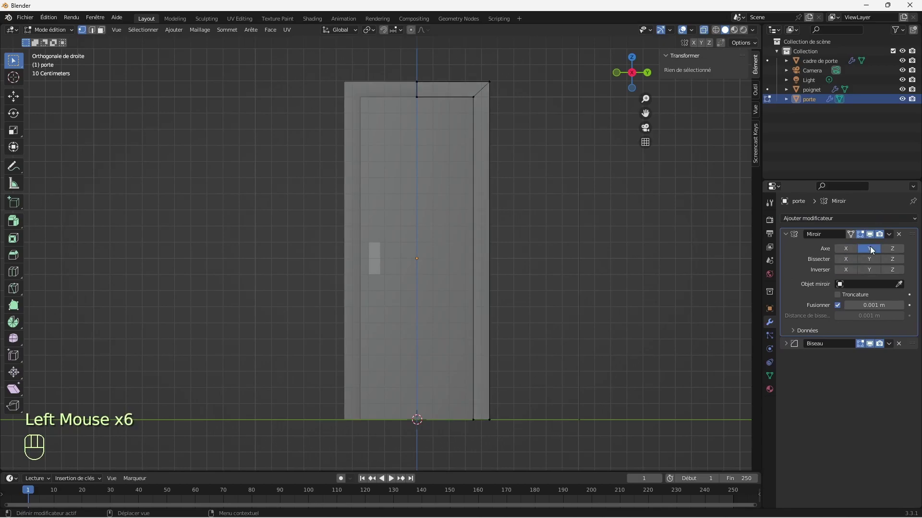
left_click(870, 248)
left_click(869, 248)
left_click_drag(637, 84, 610, 123)
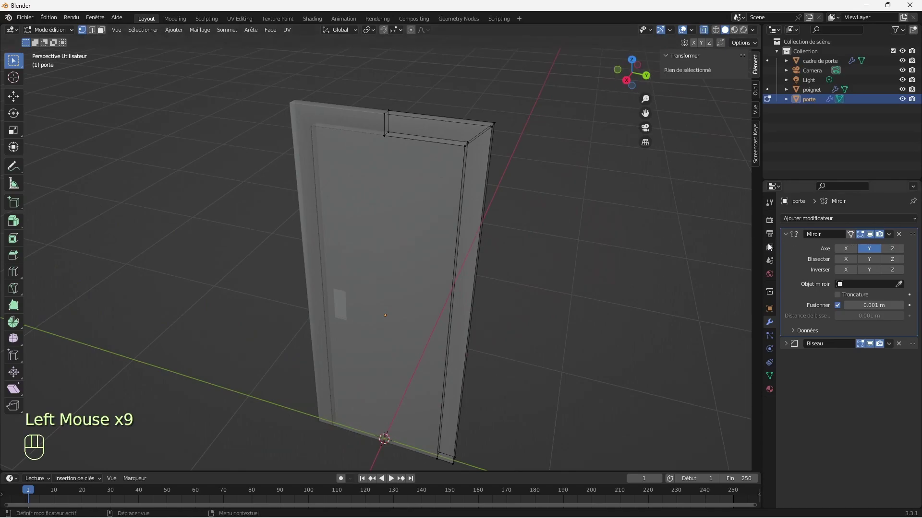
Switch porte from Edit Mode to Object Mode so its modifiers can be applied.
left_click(889, 235)
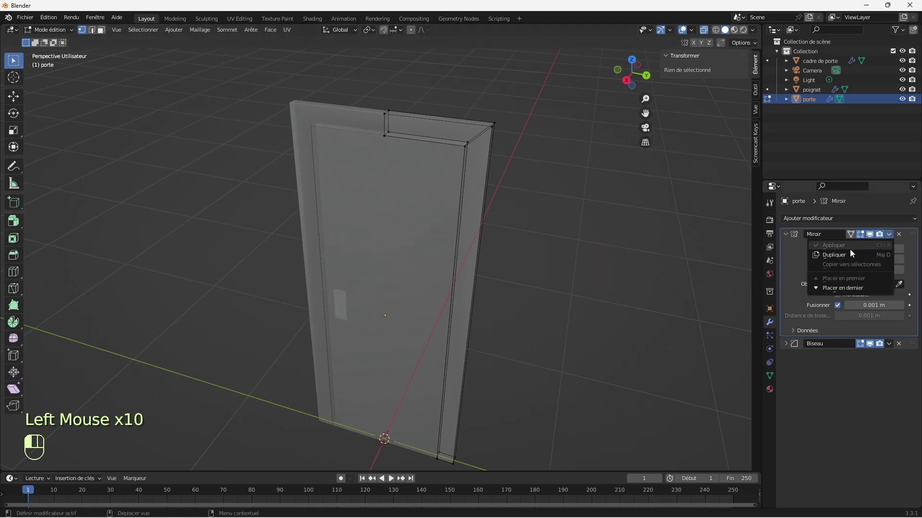
left_click(47, 29)
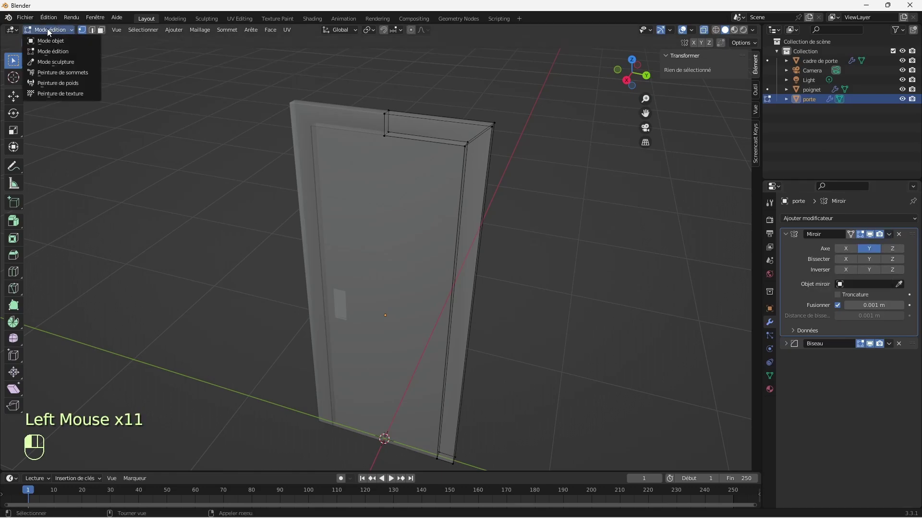
left_click(53, 37)
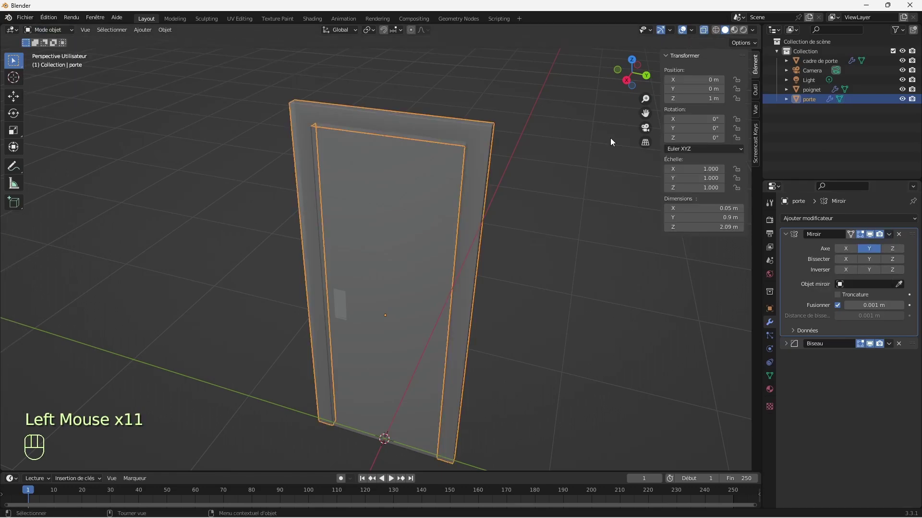
left_click(889, 234)
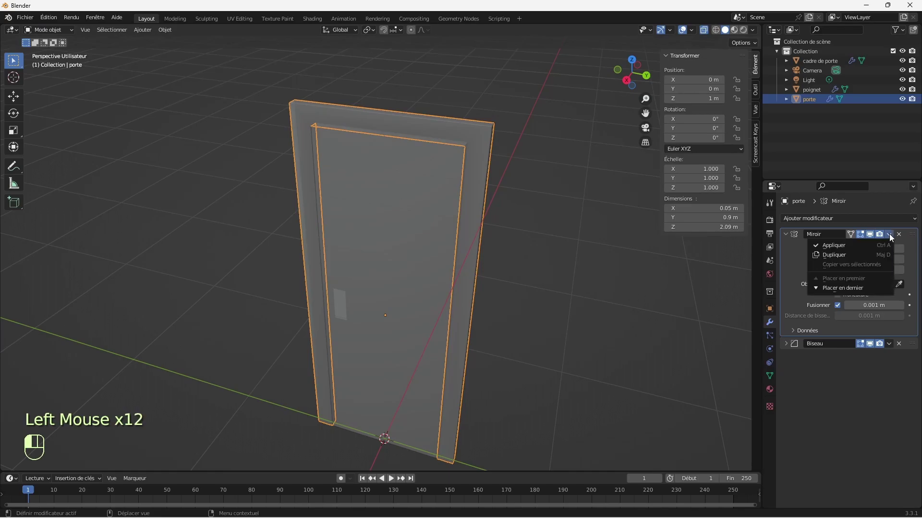
left_click(850, 254)
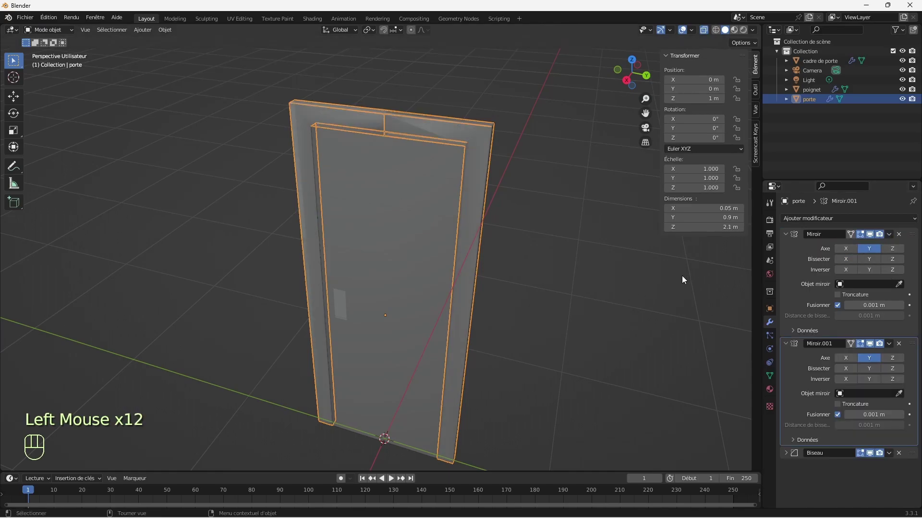
key("ctrl+z")
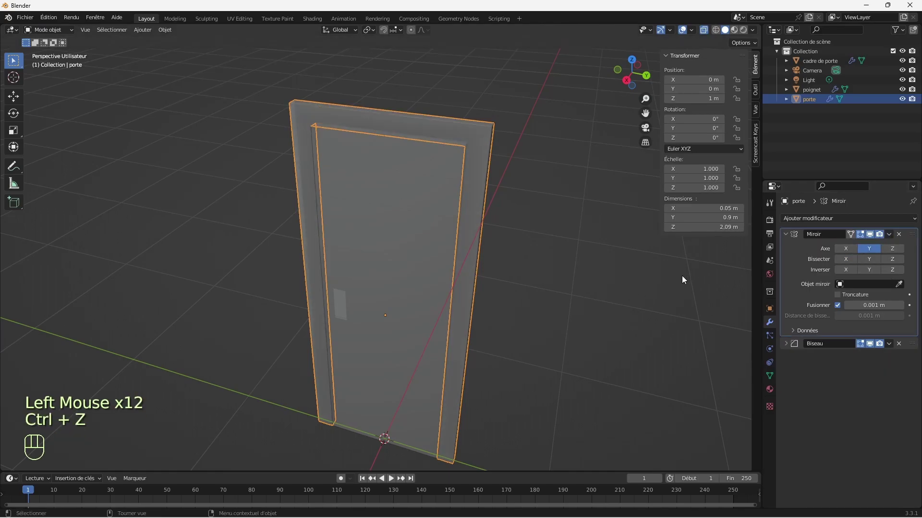
Apply the Miroir modifier on porte and turn off the X-ray display.
left_click(888, 234)
left_click(859, 242)
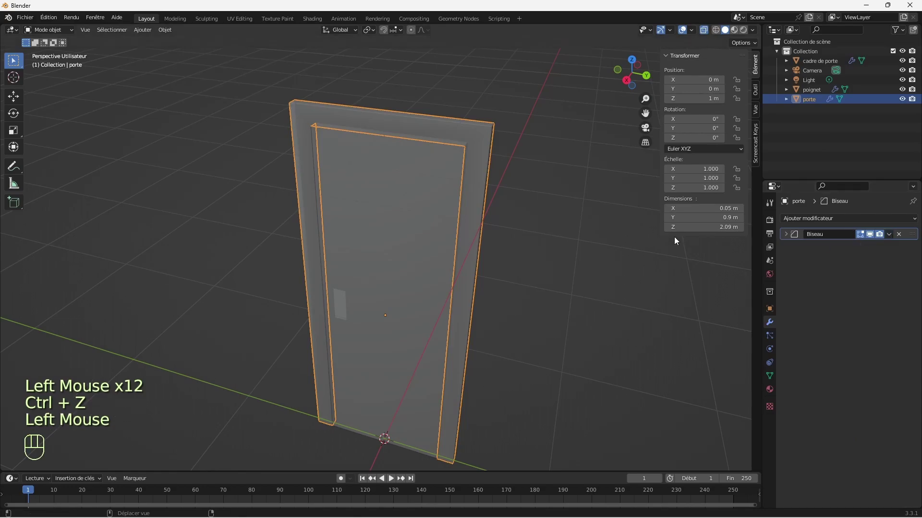
left_click(626, 231)
left_click(482, 149)
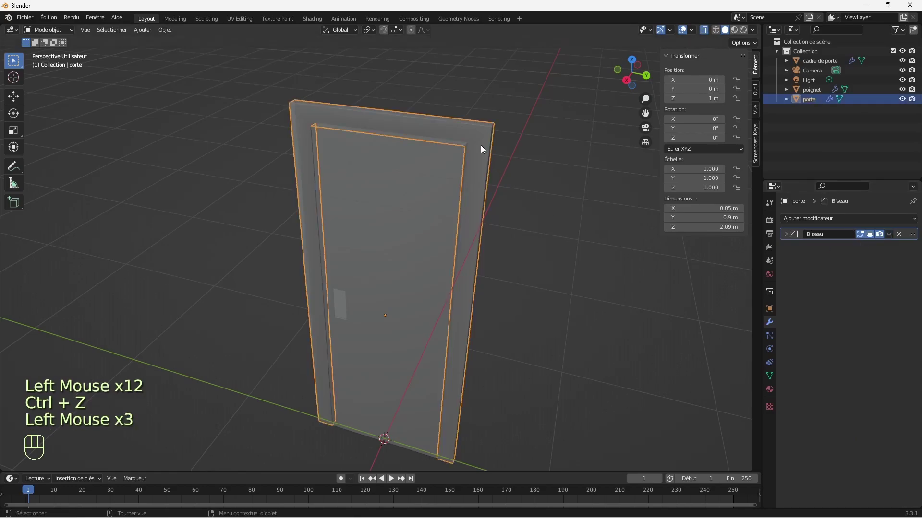
left_click(704, 30)
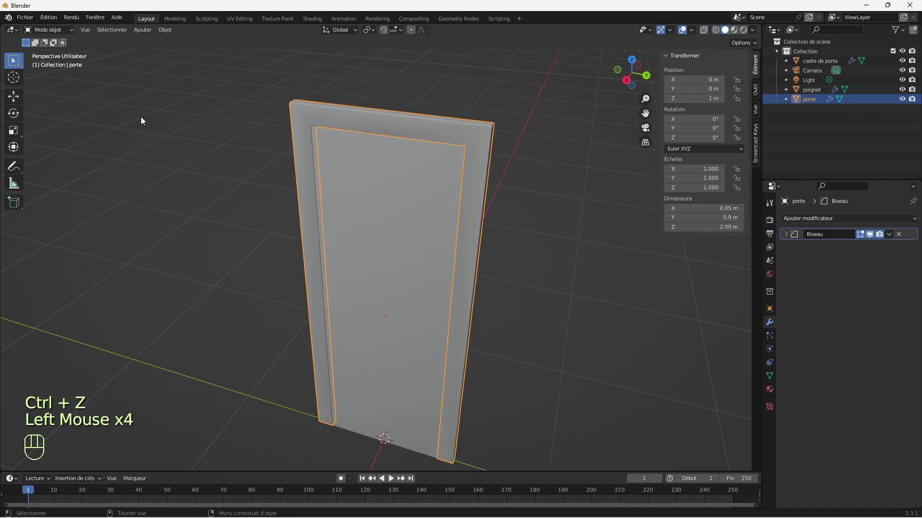
In Edit Mode, select the middle edge loop around the upper bar of porte.
key("Tab")
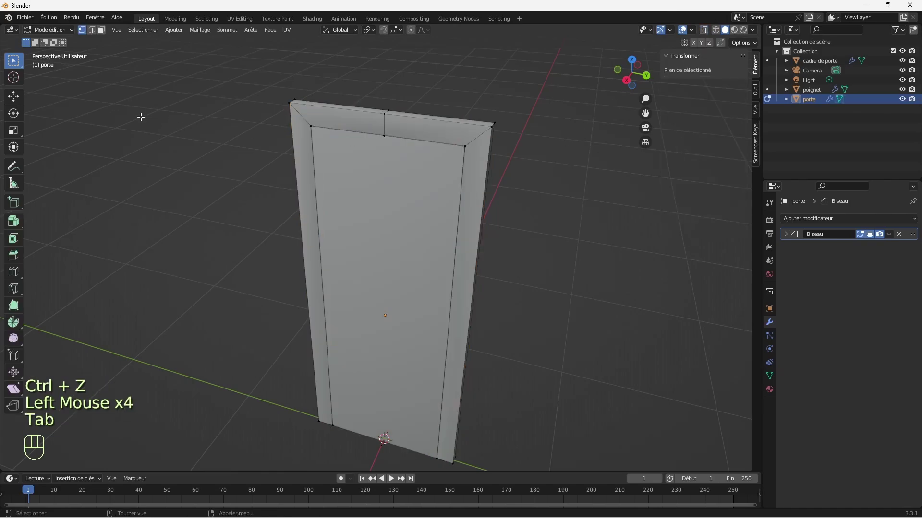
left_click(385, 120, "alt")
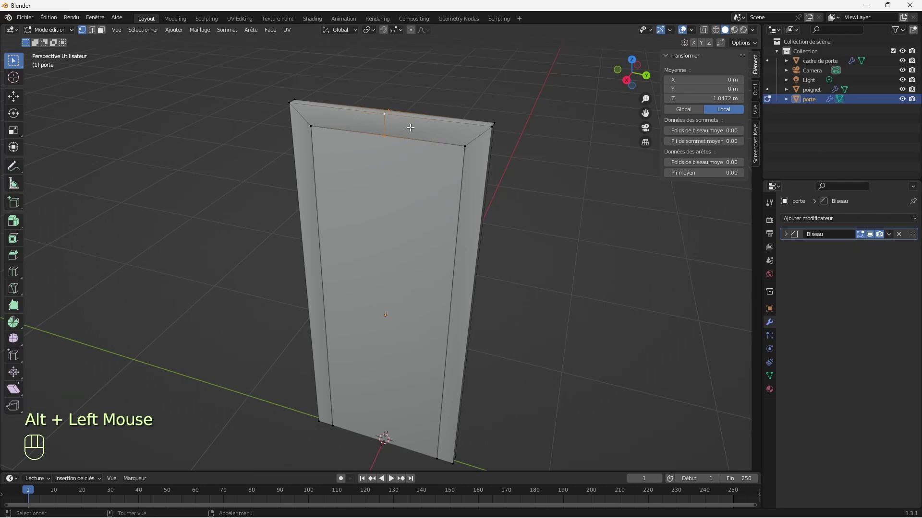
key("Delete")
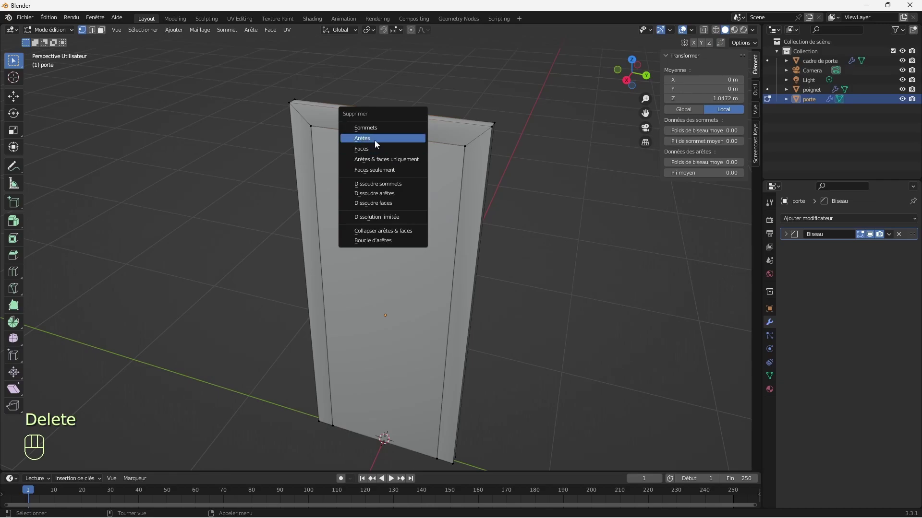
left_click(379, 127)
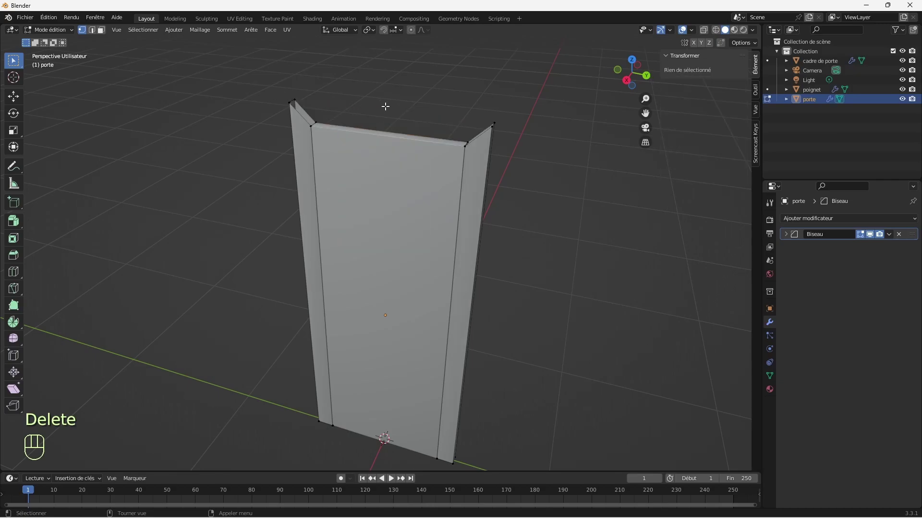
key("ctrl+z")
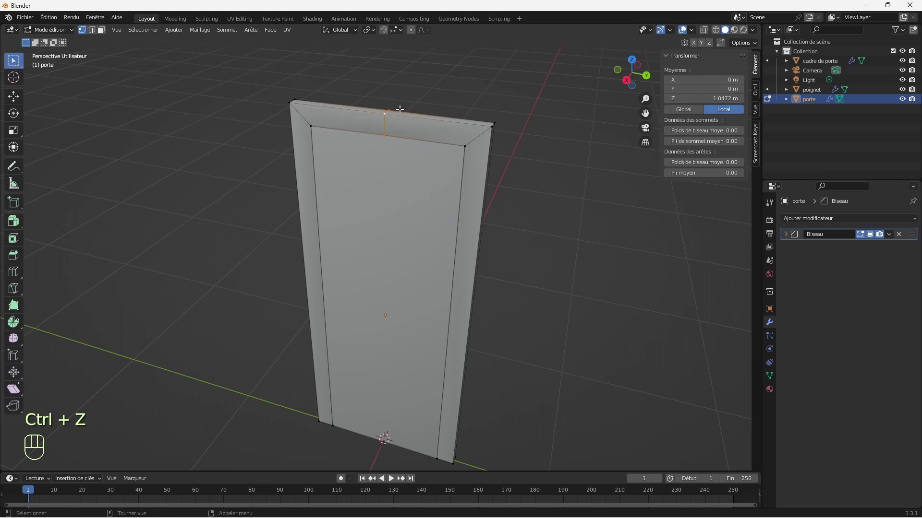
Dissolve the selected middle edge loop of porte, return to Object Mode and deselect the object.
key("Delete")
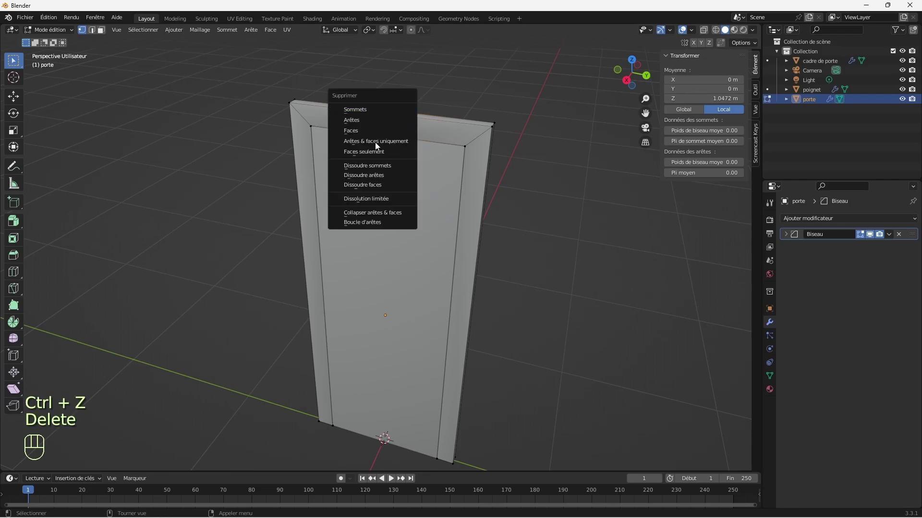
left_click(383, 175)
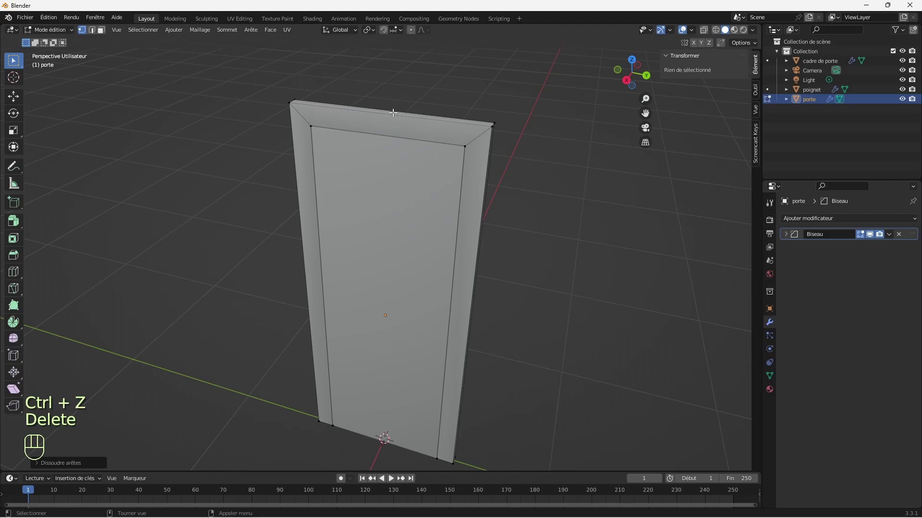
left_click(546, 167)
mouse_move(645, 103)
left_mouse_down()
mouse_move(645, 89)
mouse_move(645, 98)
left_mouse_up()
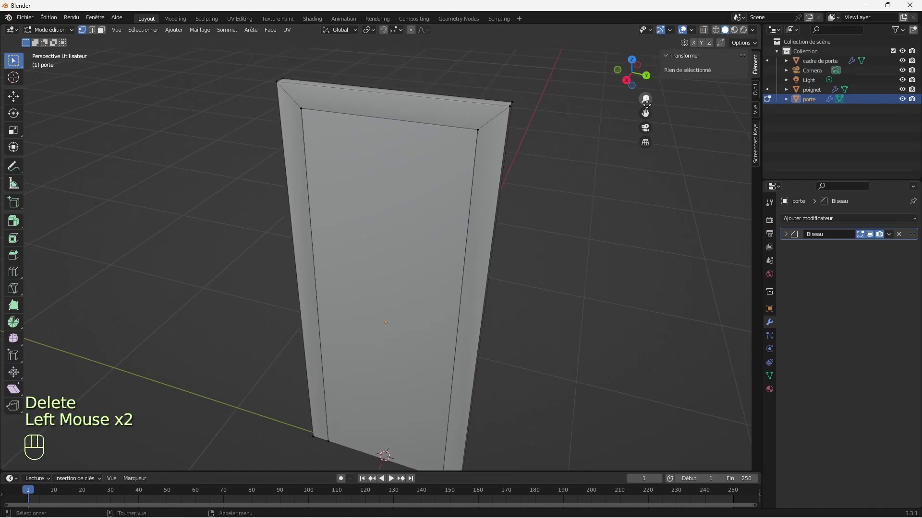
left_click(56, 30)
left_click(63, 39)
left_click(191, 156)
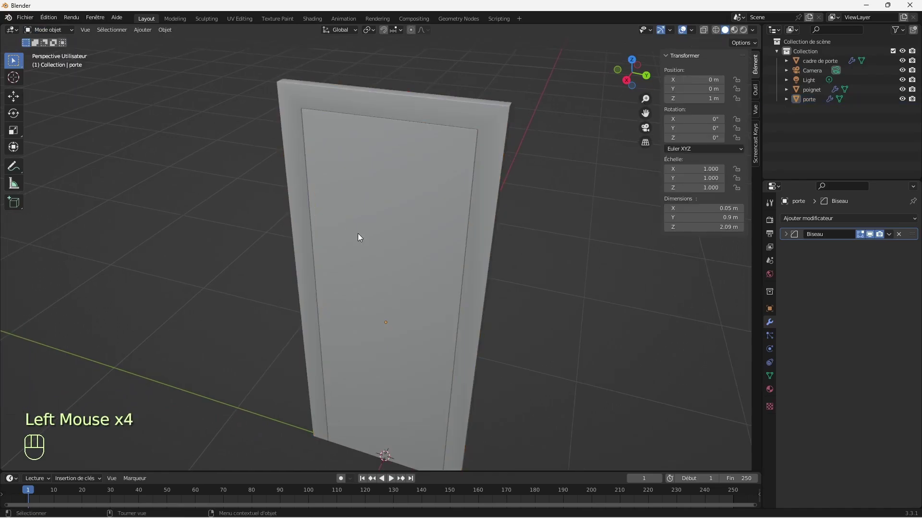
Select the poignet plate and move it along the X axis by about 0.006 m.
left_click_drag(641, 84, 613, 75)
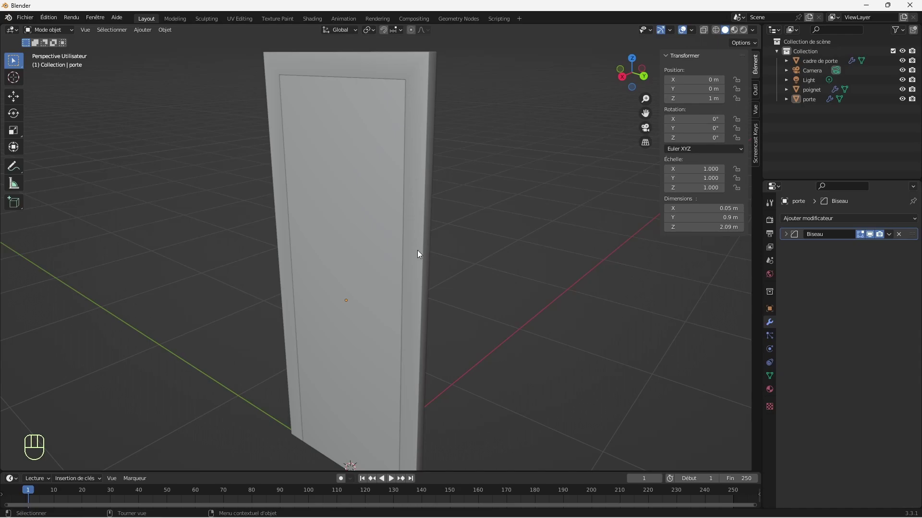
left_click(301, 288)
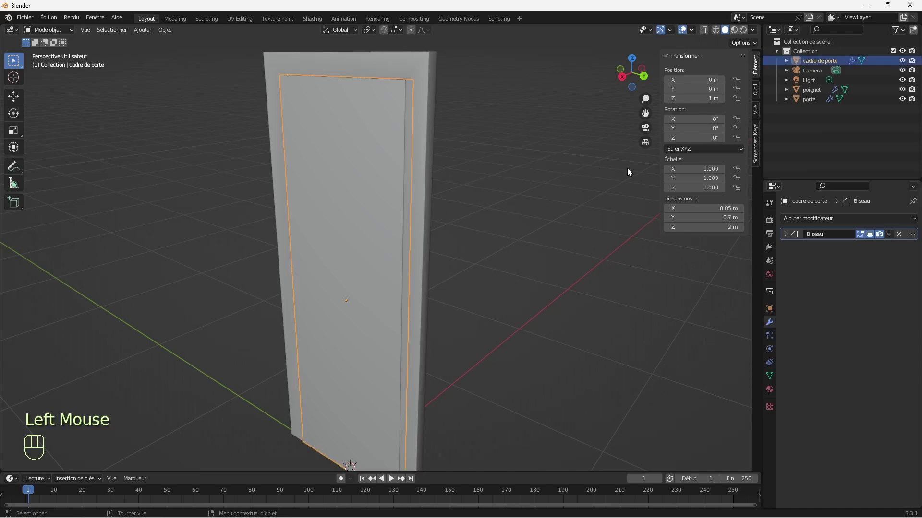
left_click(817, 88)
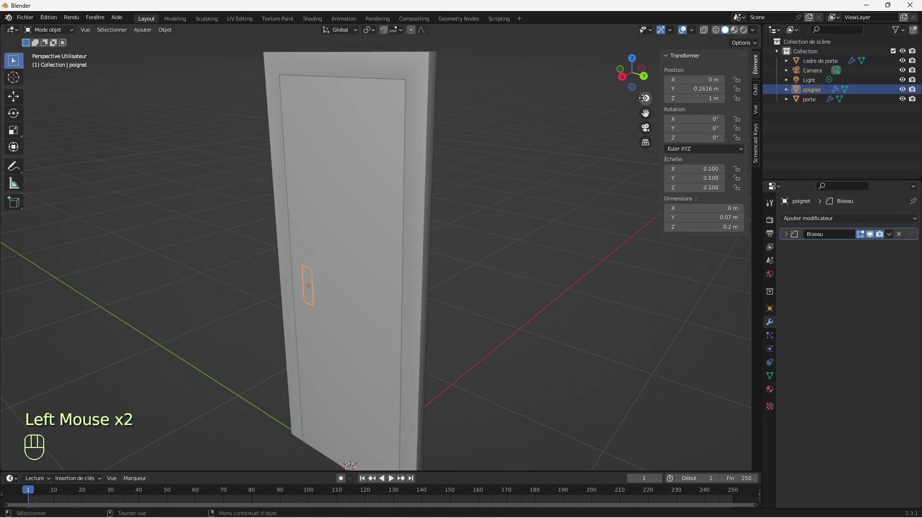
left_click_drag(642, 87, 722, 68)
left_click_drag(646, 99, 405, 19)
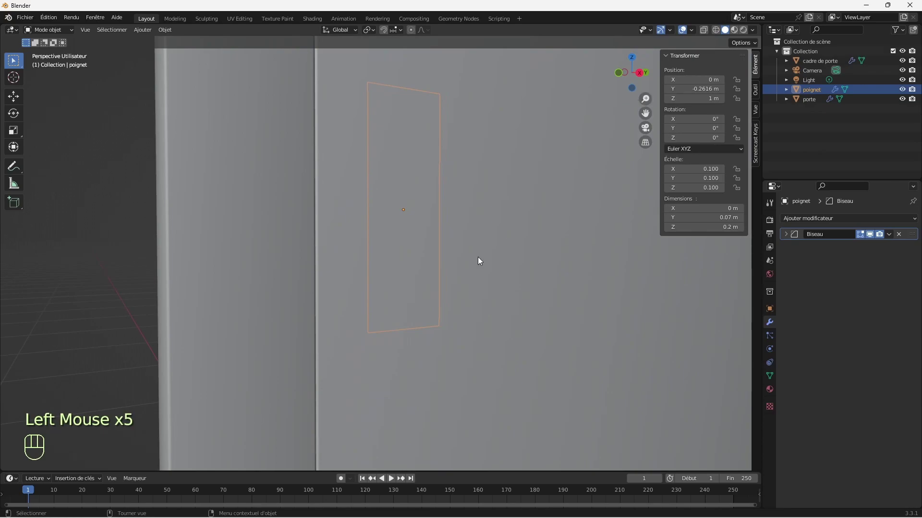
key("g")
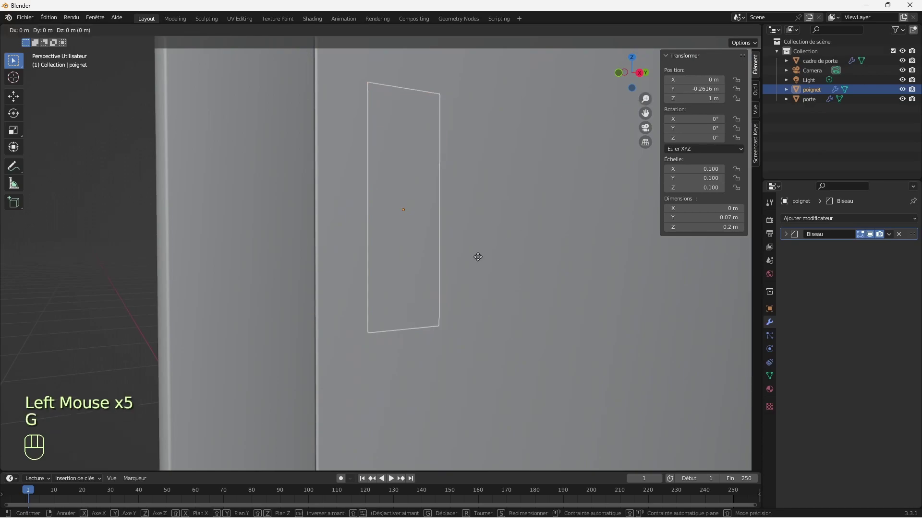
key("x")
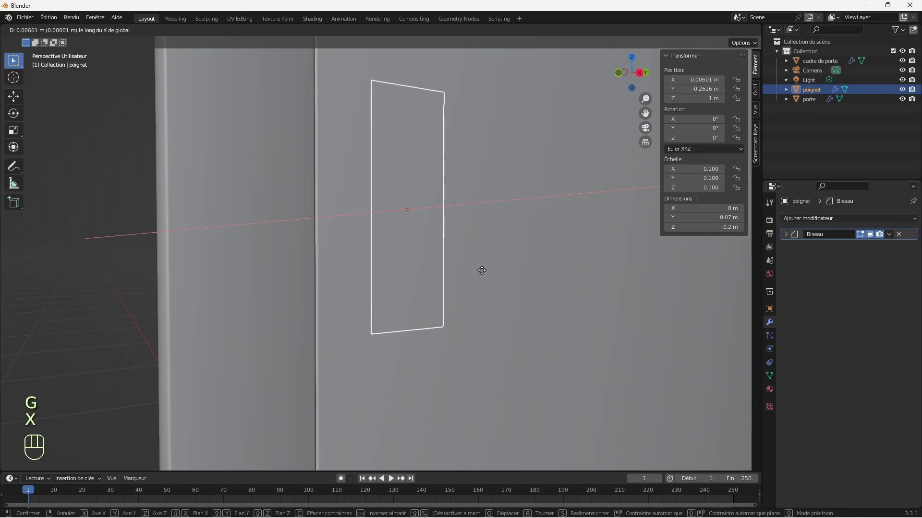
left_click(482, 271)
Add a Solidify (Solidifier) modifier to poignet with a thickness (Épaisseur) of 1 cm.
left_click_drag(643, 79, 663, 80)
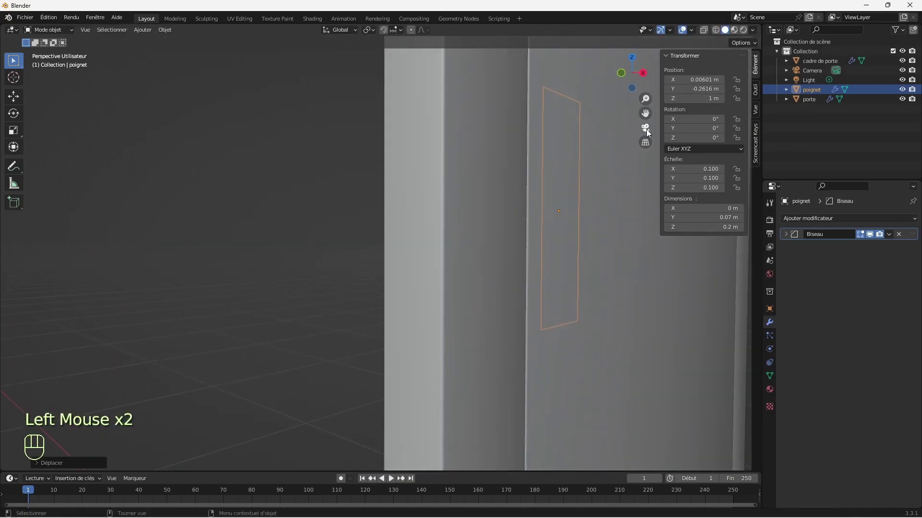
left_click_drag(645, 113, 468, 115)
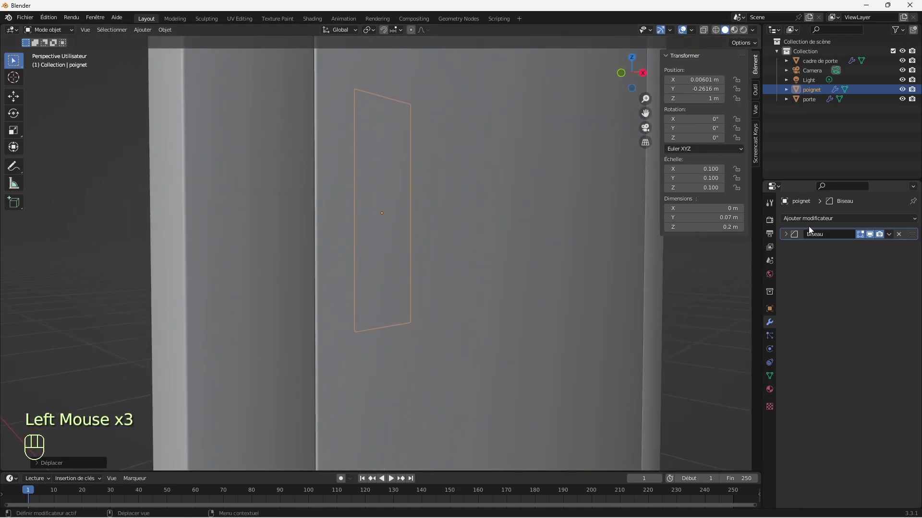
left_click(826, 219)
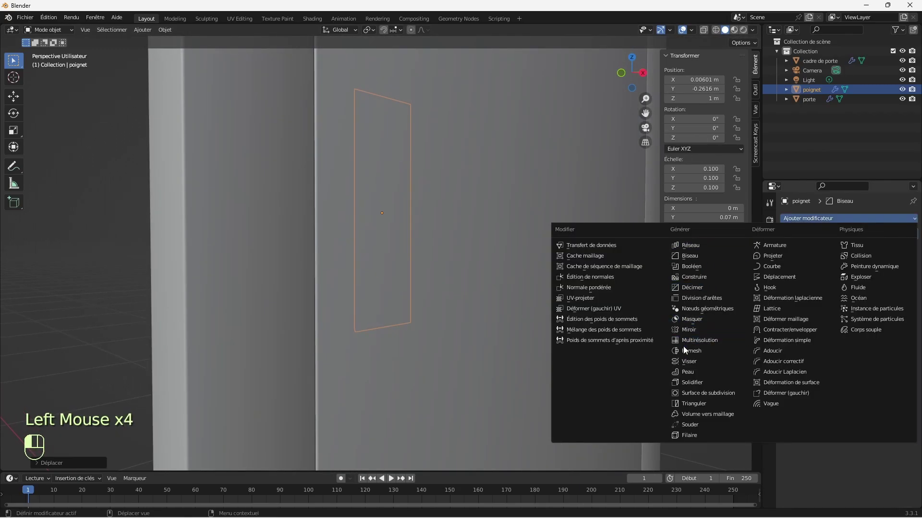
left_click(694, 381)
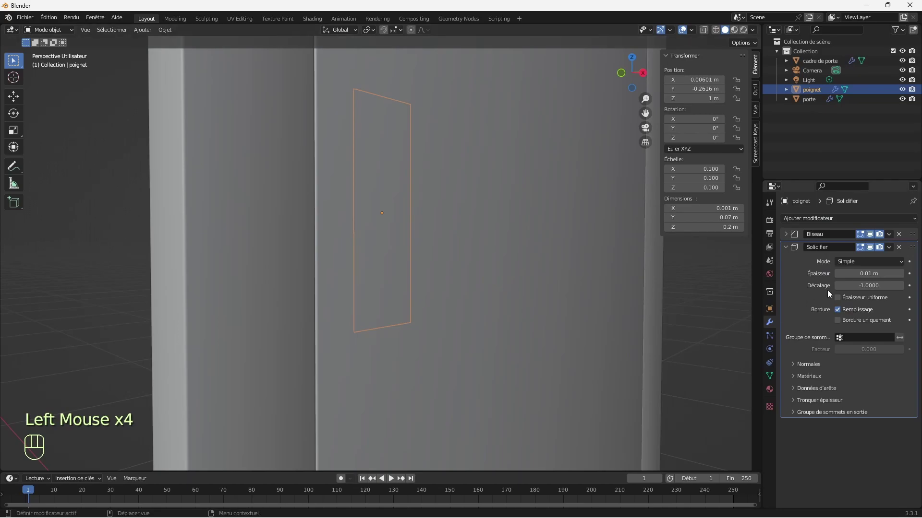
left_click(871, 273)
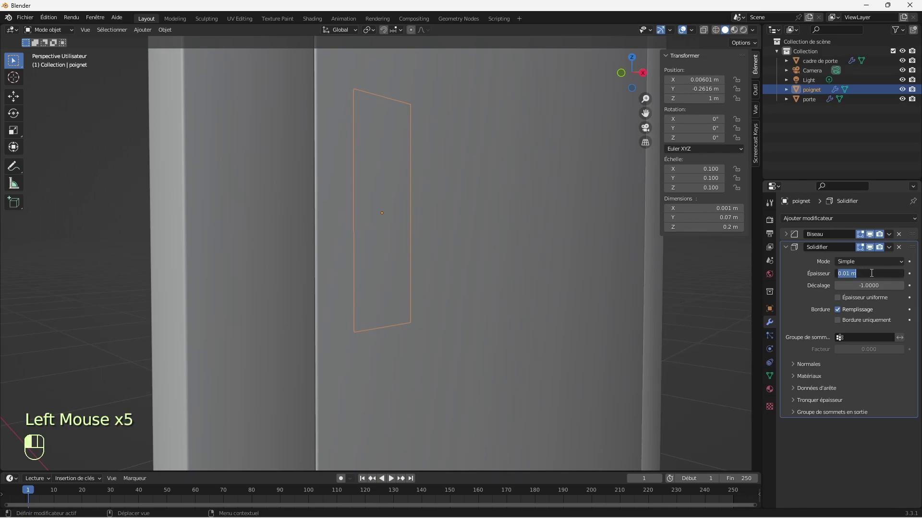
type("1cm")
key("Return")
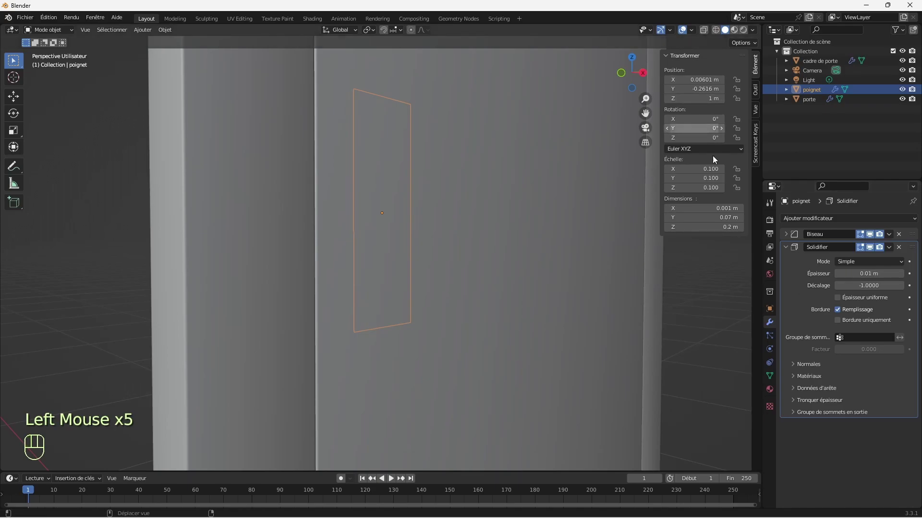
Reverse the thickening direction of poignet by setting the Solidifier thickness to -0.01 m.
left_click(847, 274)
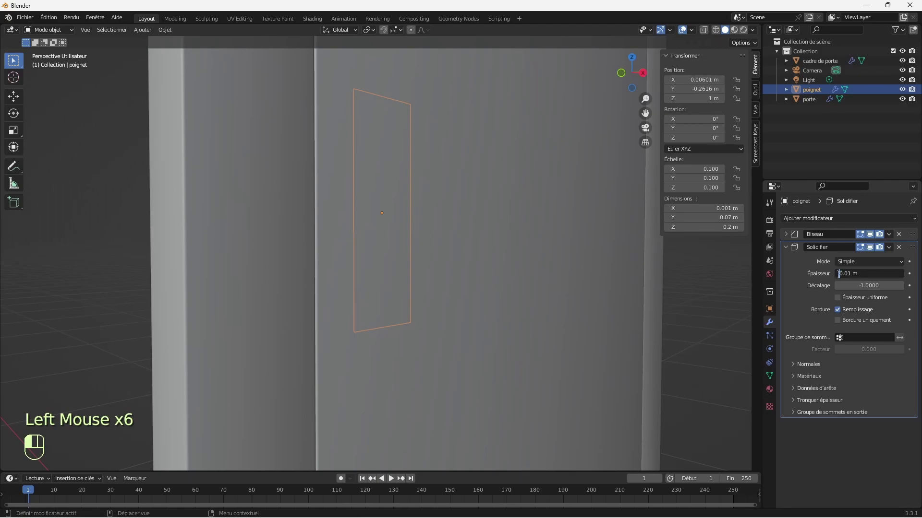
type("-")
key("Return")
Apply the scale (Échelle) of the poignet object.
mouse_move(640, 85)
left_mouse_down()
mouse_move(735, 89)
mouse_move(654, 89)
left_mouse_up()
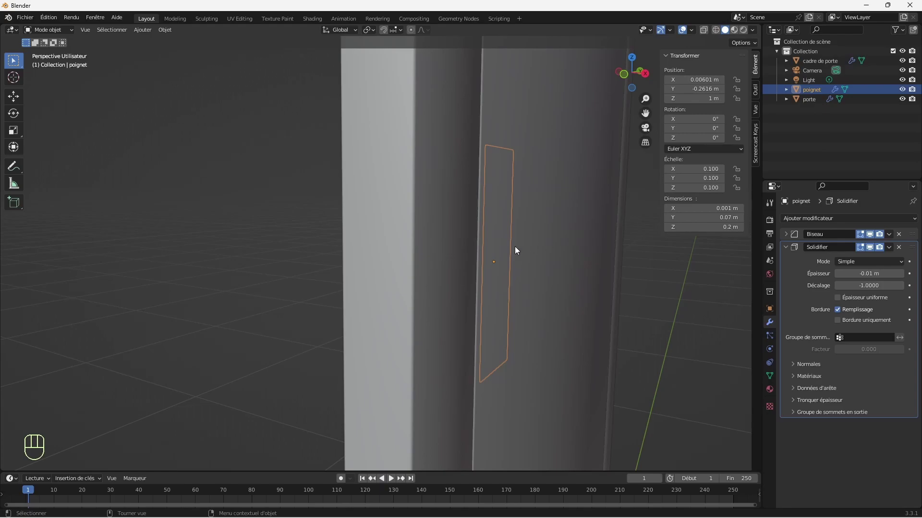
key("ctrl+a")
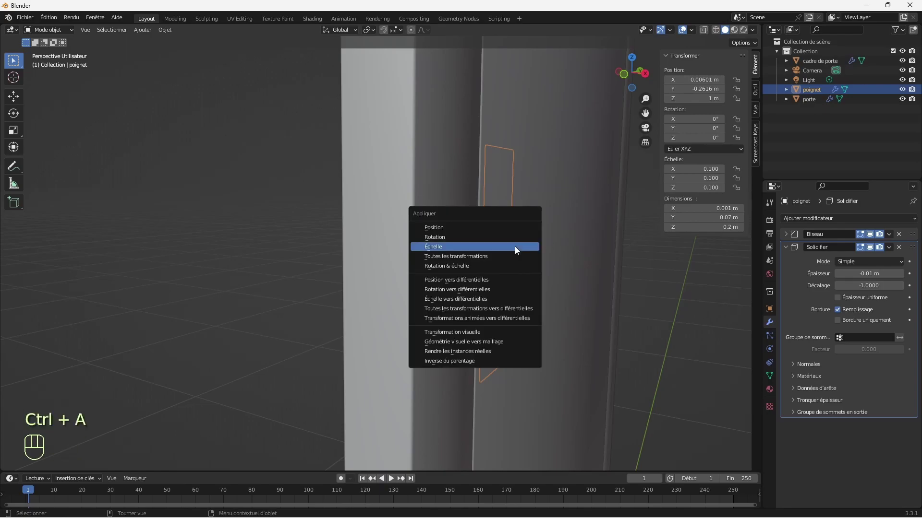
left_click(515, 247)
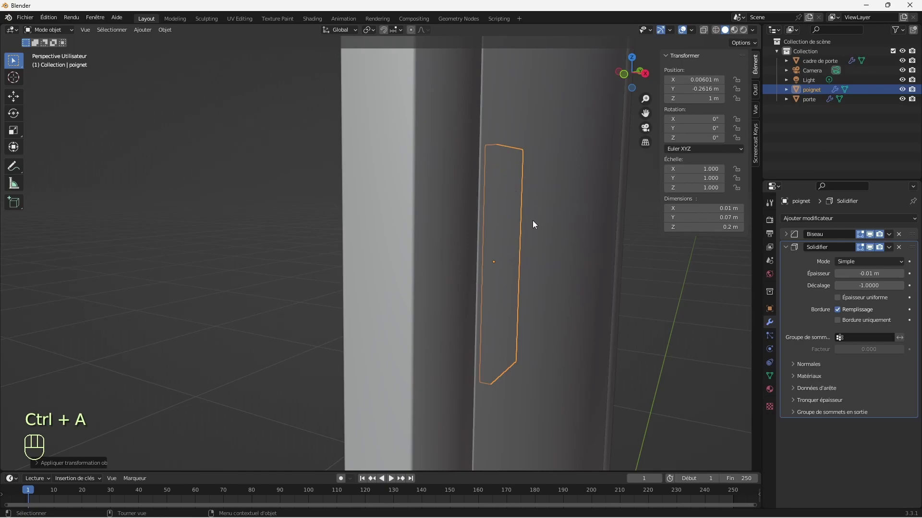
Set the Solidifier thickness (Épaisseur) of the poignet plate to 0.01 m.
left_click(878, 274)
left_click(842, 274)
left_click(841, 273)
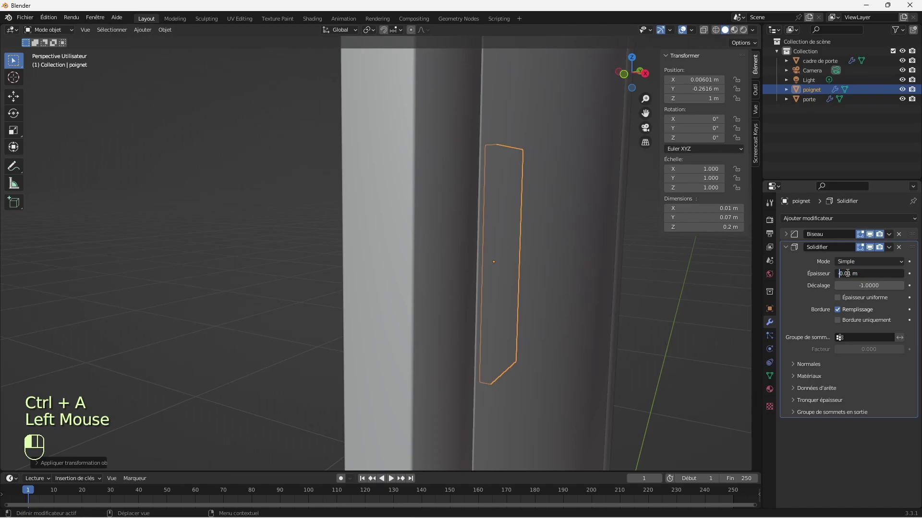
key("BackSpace")
key("Return")
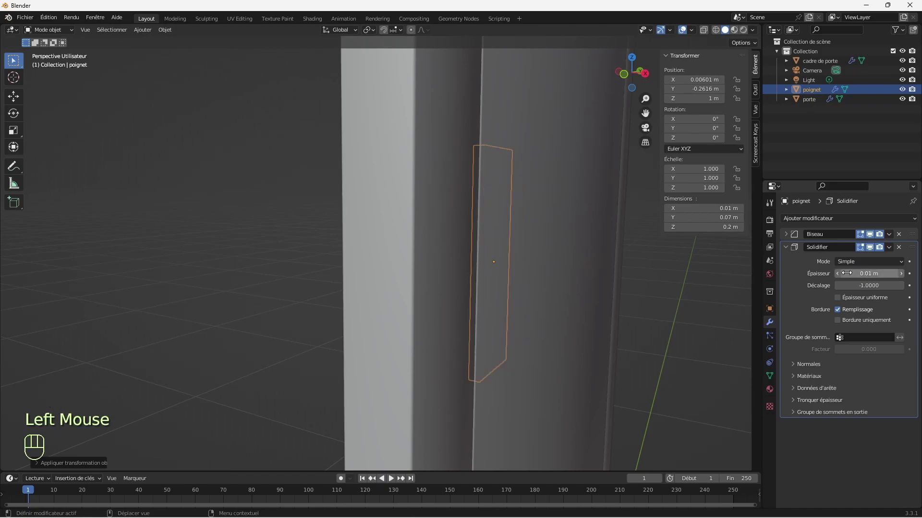
Try moving poignet along the Z axis by about -0.0086 m and undo the move.
mouse_move(644, 84)
left_mouse_down()
mouse_move(608, 85)
mouse_move(672, 89)
mouse_move(642, 87)
left_mouse_up()
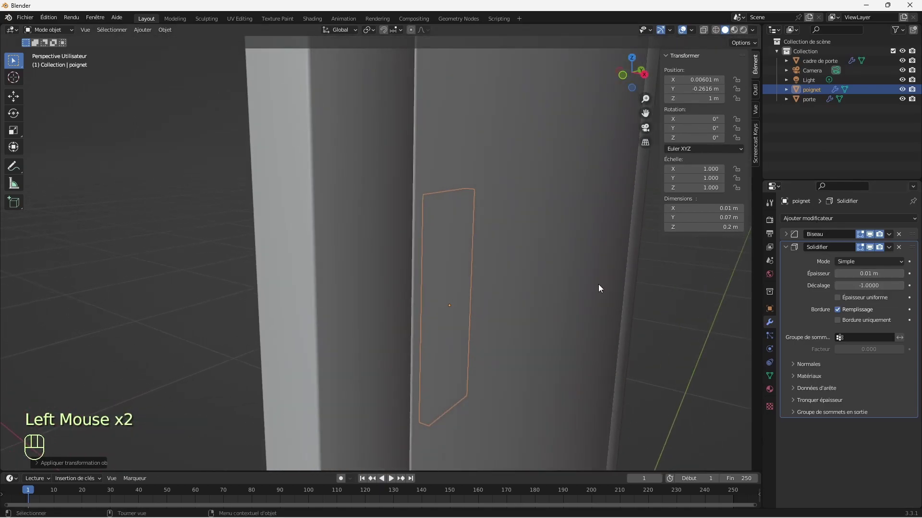
key("g")
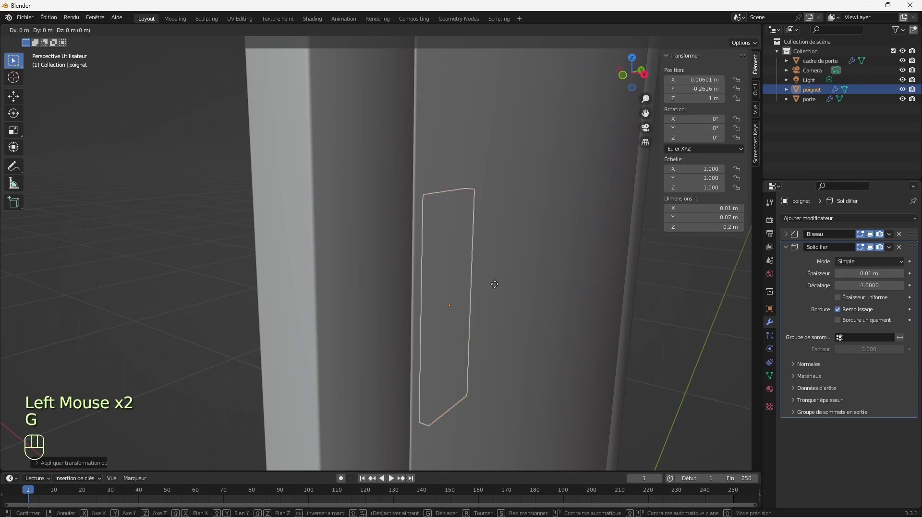
key("z")
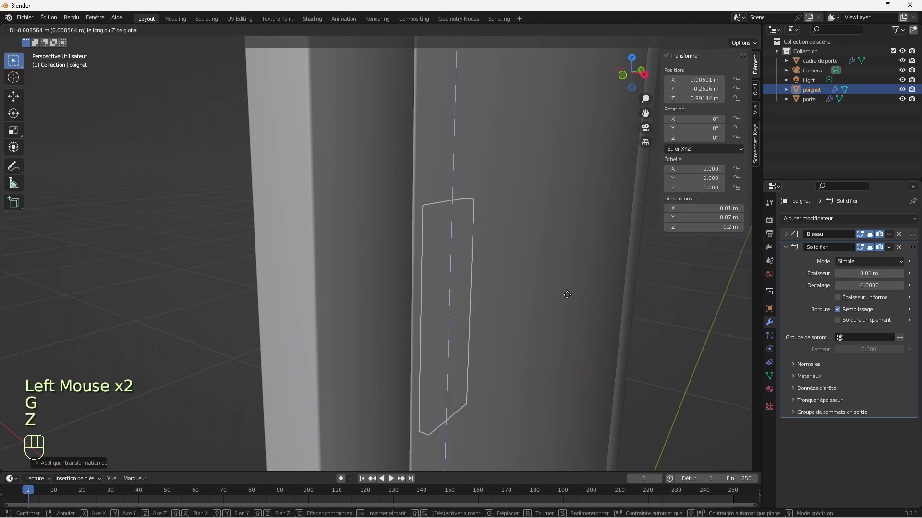
left_click(567, 295)
key("ctrl+z")
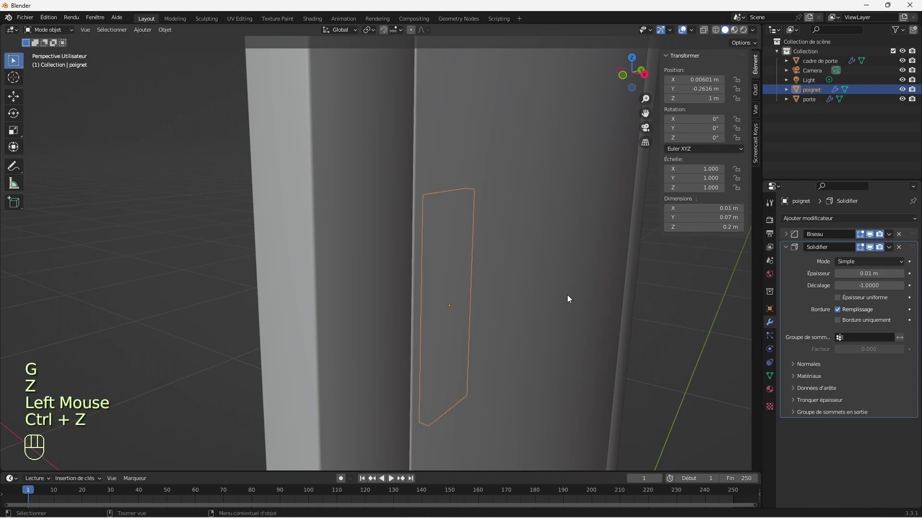
Move poignet out along the X axis by about 0.072 m and place the Solidifier modifier above Biseau in the stack.
key("g")
key("x")
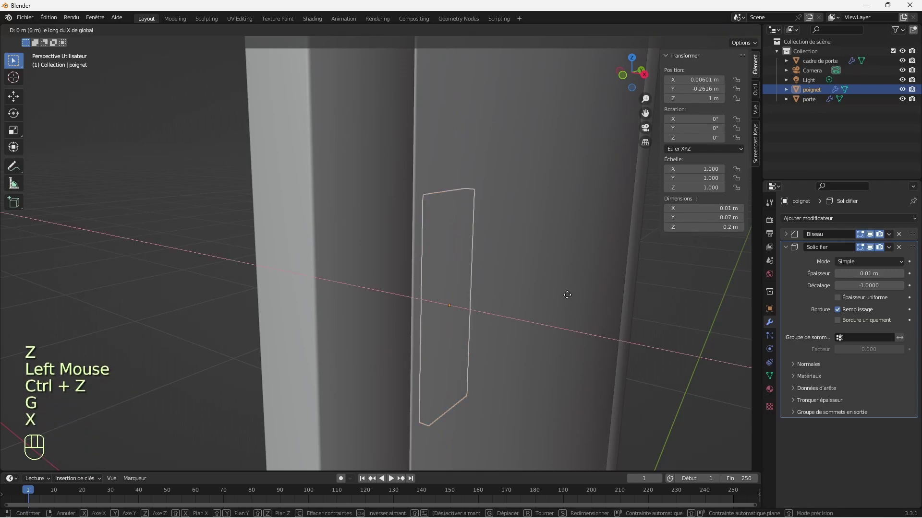
left_click(641, 307)
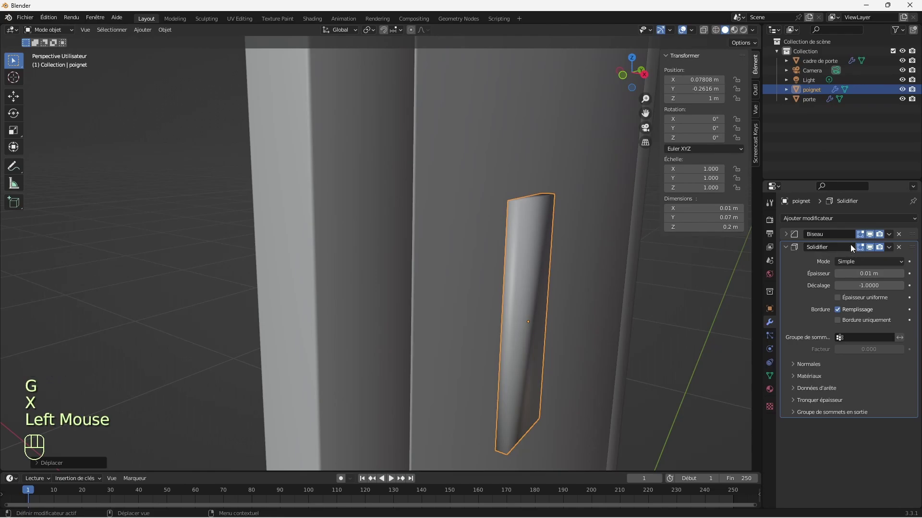
left_click_drag(911, 246, 911, 226)
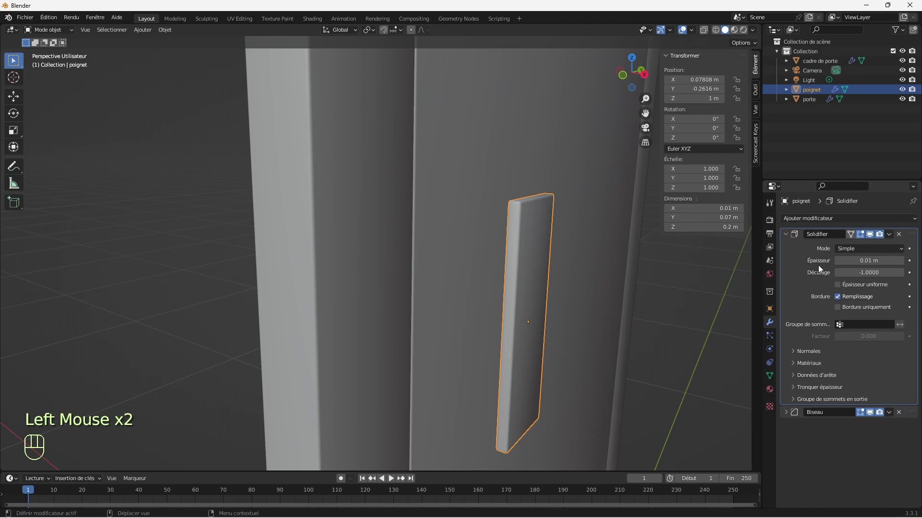
Try halving the Solidifier thickness of poignet to 0.005 m and undo the change.
left_click(876, 260)
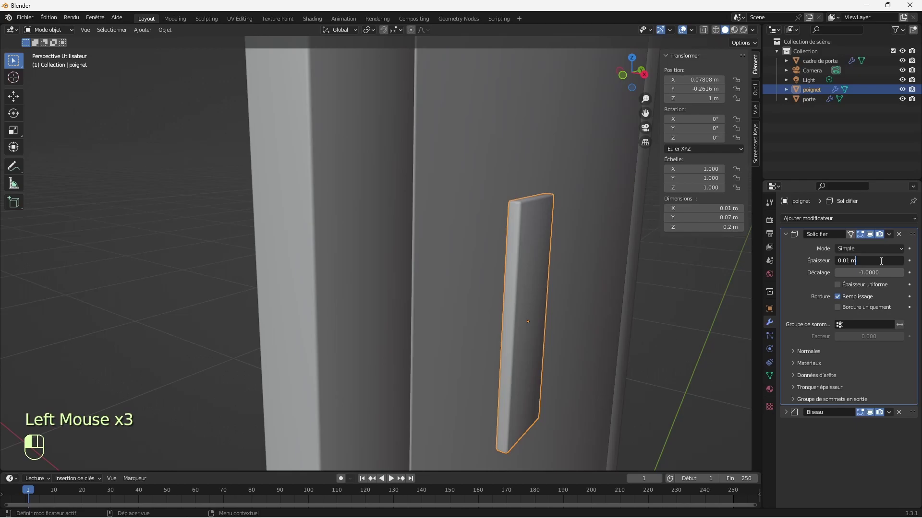
type("/2")
key("Return")
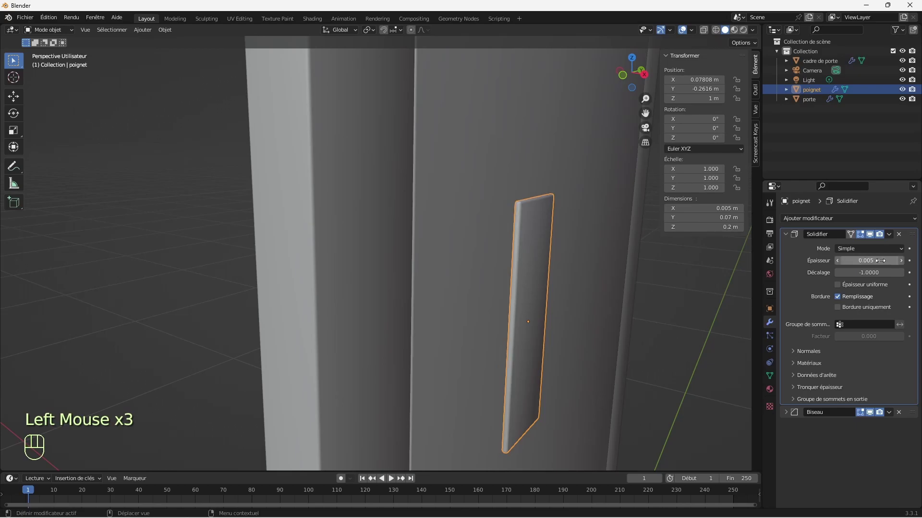
key("ctrl+z")
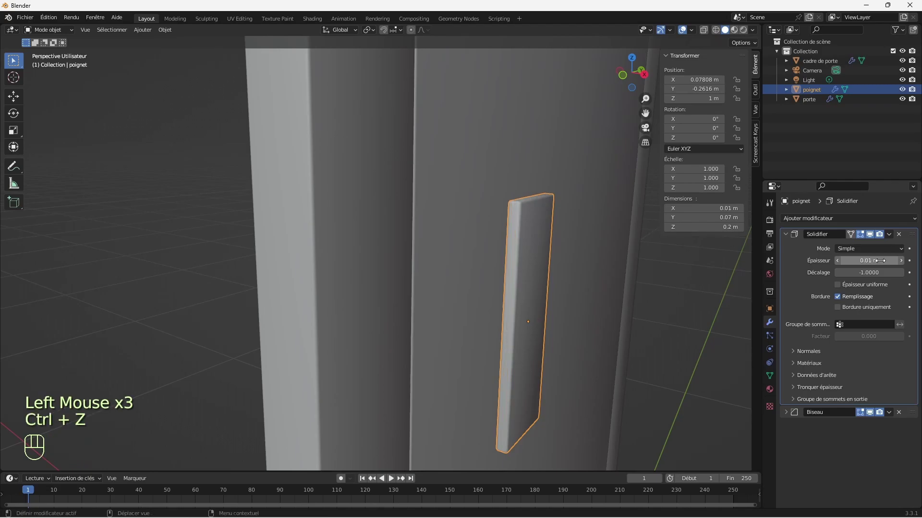
Halve the Biseau amount (Quantité) of poignet to 0.001 m and collapse the settings of both modifiers.
left_click(785, 415)
double_click(886, 448)
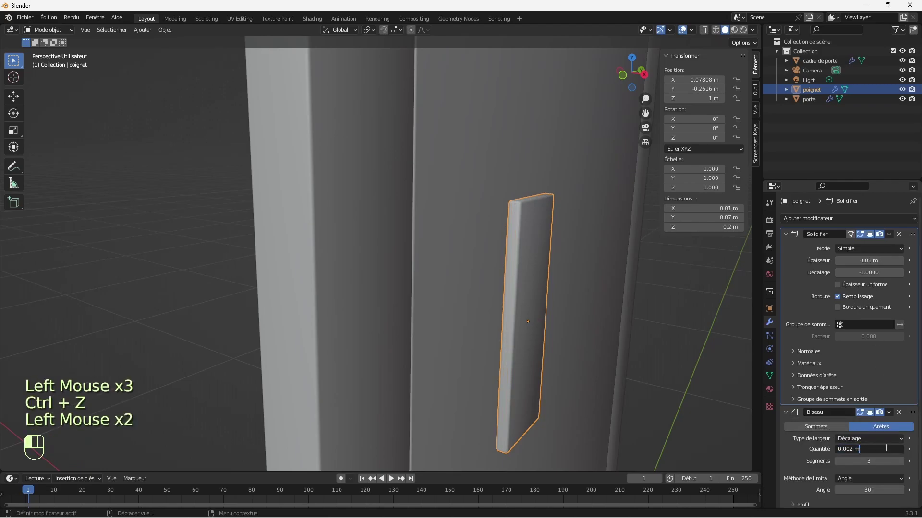
type("/2")
key("Return")
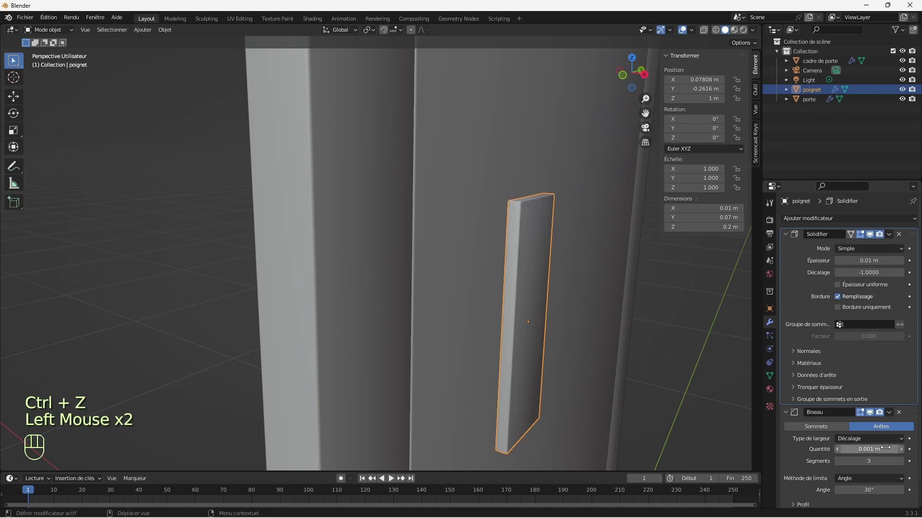
left_click(786, 234)
left_click(786, 235)
left_click(785, 232)
left_click(785, 235)
left_click(784, 247)
left_click(801, 312)
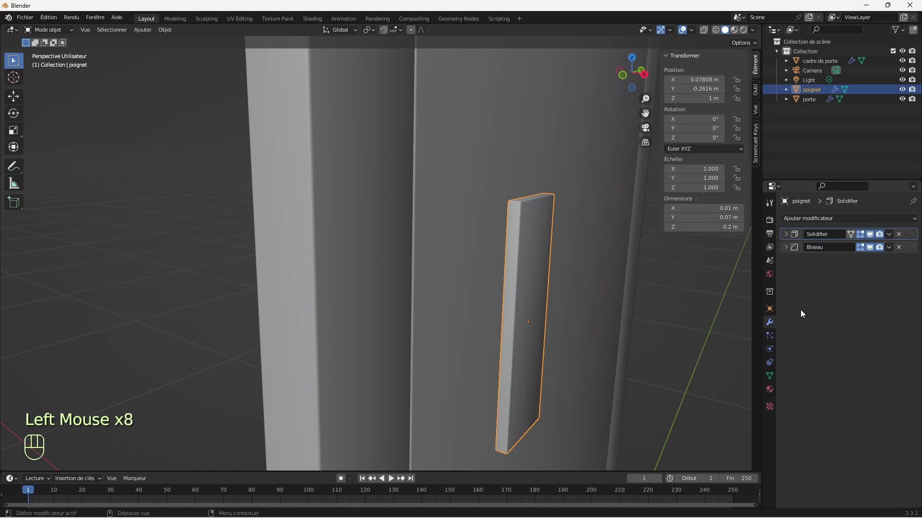
Enable snapping with face projection (Projeter sur face) as the snap target.
mouse_move(642, 86)
left_mouse_down()
mouse_move(669, 85)
mouse_move(643, 85)
left_mouse_up()
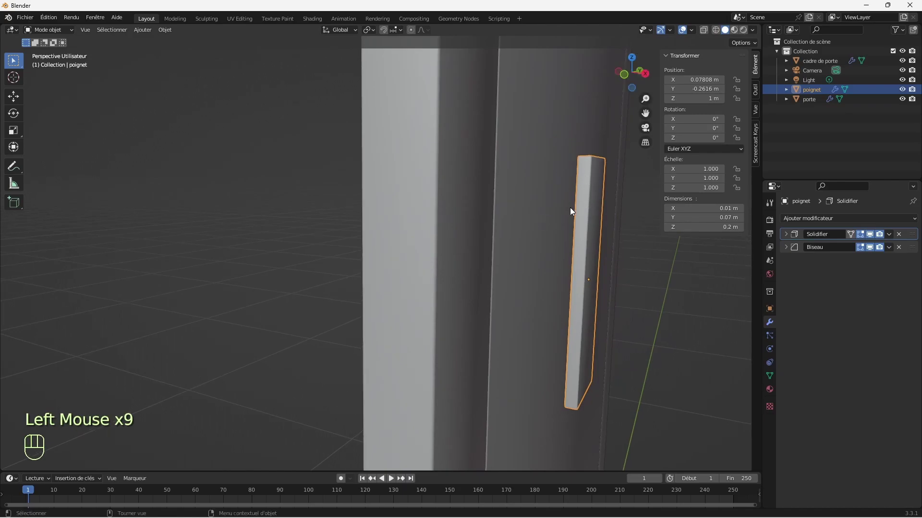
left_click(384, 30)
left_click(372, 30)
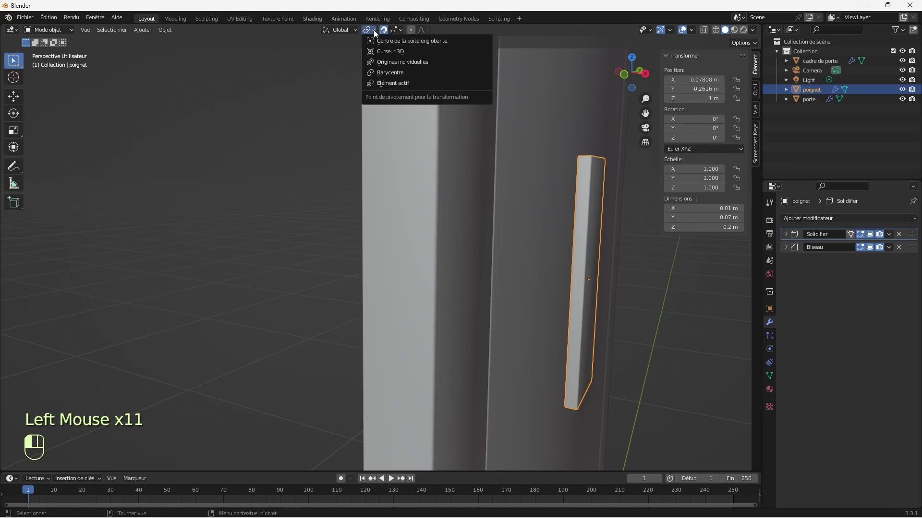
left_click(401, 29)
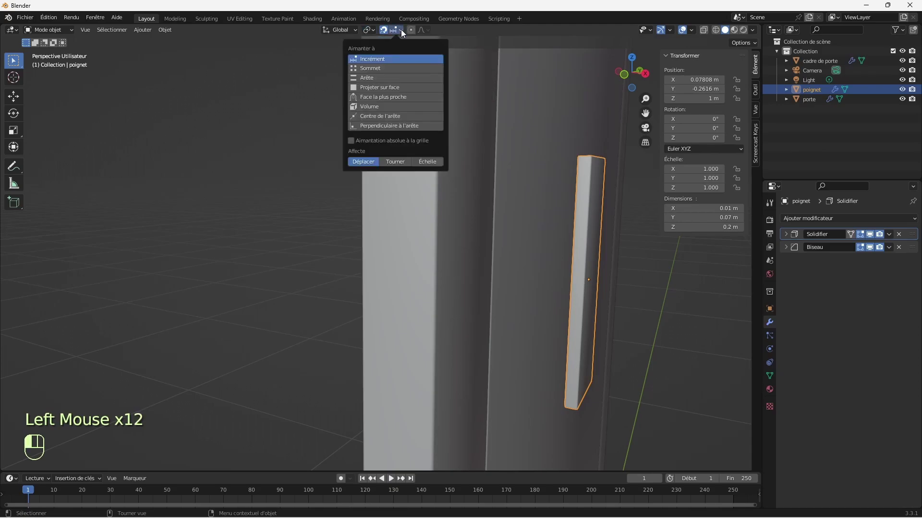
left_click(387, 86)
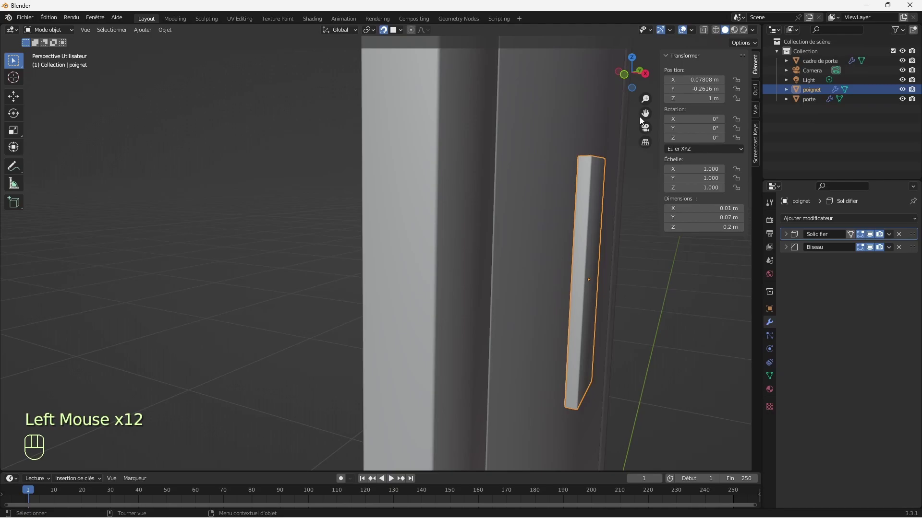
Move poignet along the X axis by about -0.046 m to snap it against the door face, and turn snapping off.
left_click_drag(641, 89, 626, 88)
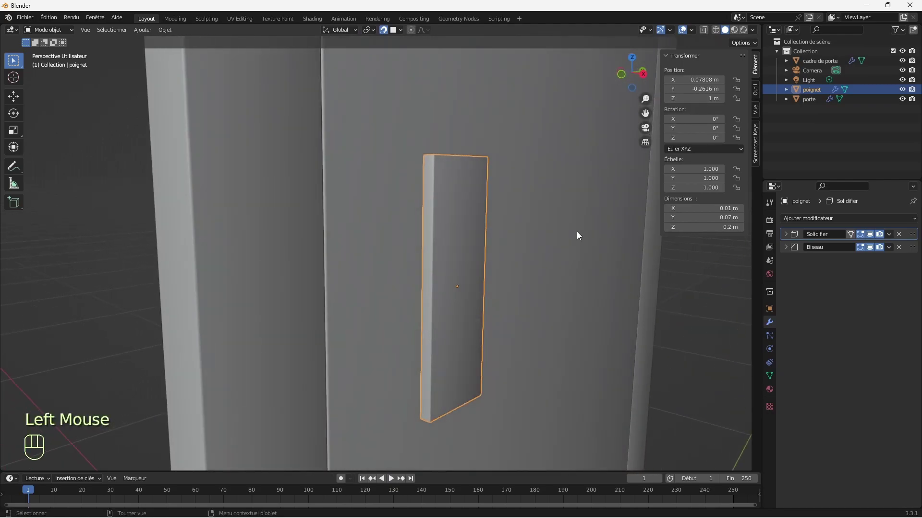
key("g")
key("x")
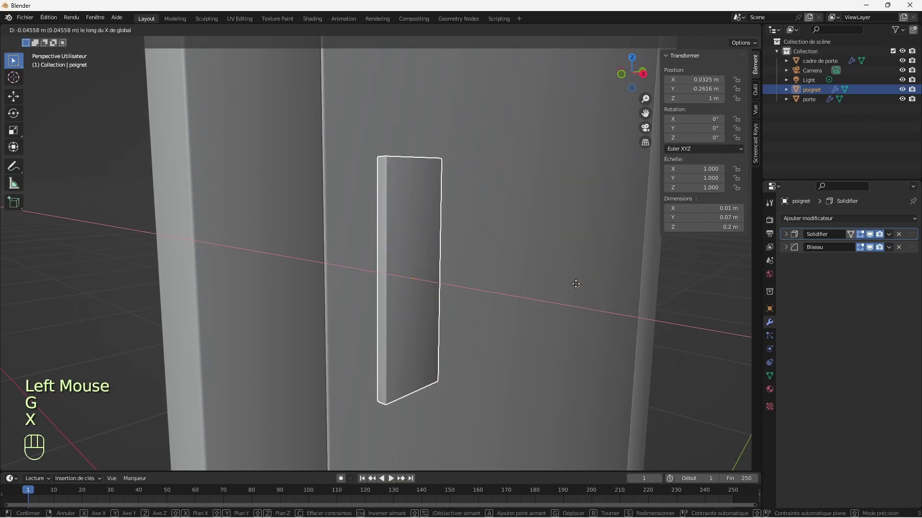
left_click(576, 283)
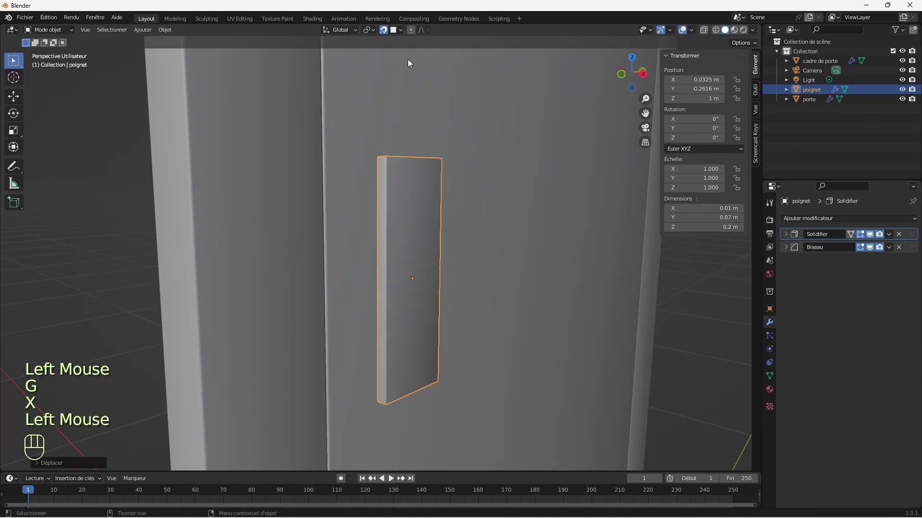
left_click(386, 29)
mouse_move(631, 82)
left_mouse_down()
mouse_move(684, 84)
mouse_move(617, 106)
mouse_move(492, 91)
mouse_move(576, 88)
mouse_move(596, 72)
mouse_move(643, 86)
left_mouse_up()
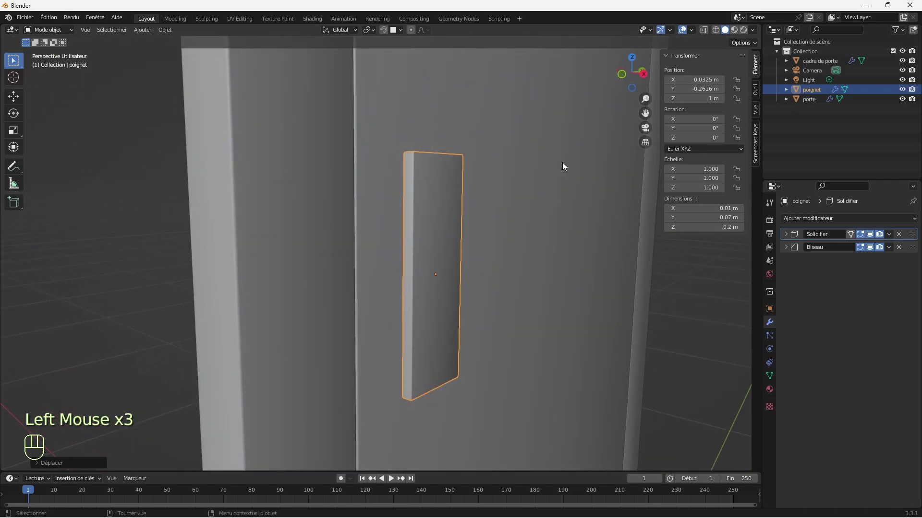
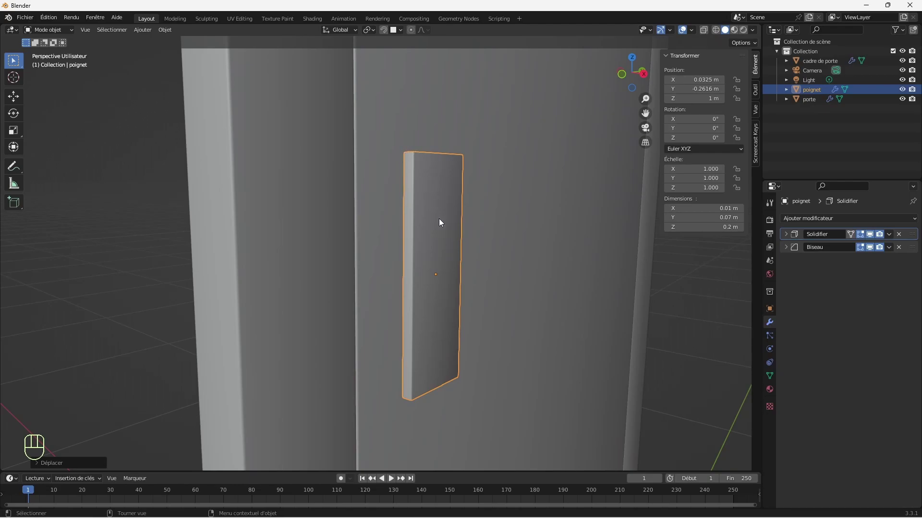
Apply the Solidifier modifier of poignet and enable X-ray display in the viewport.
left_click(889, 235)
left_click(846, 245)
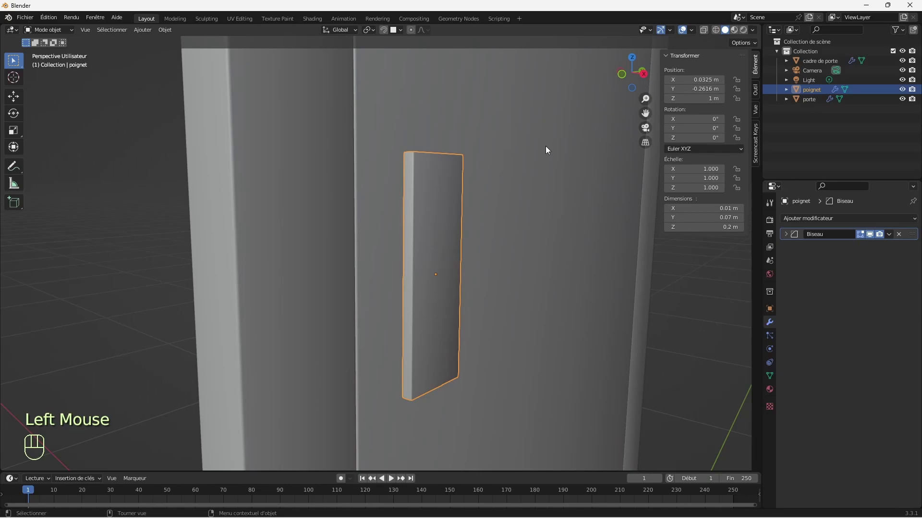
left_click(704, 30)
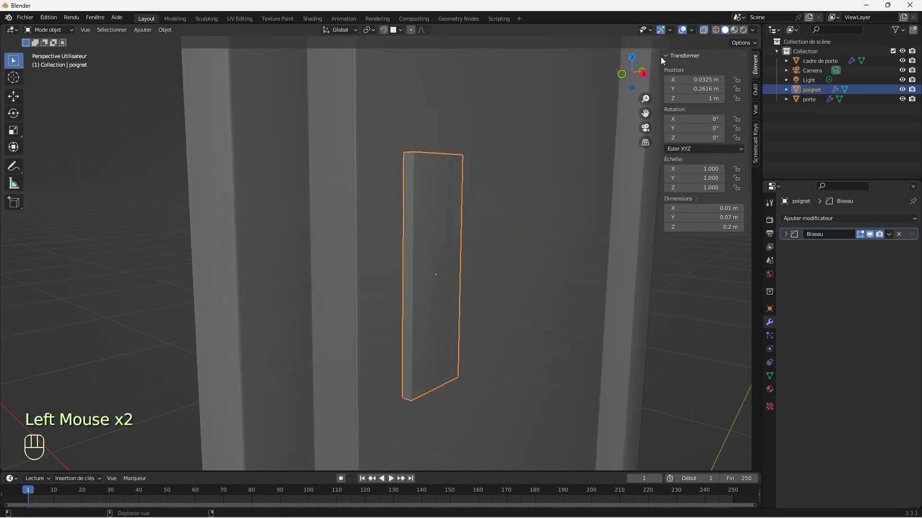
In edit mode, use face selection to delete the hidden back face of the poignet plate that lies against the door.
mouse_move(640, 81)
left_mouse_down()
mouse_move(677, 82)
mouse_move(644, 83)
left_mouse_up()
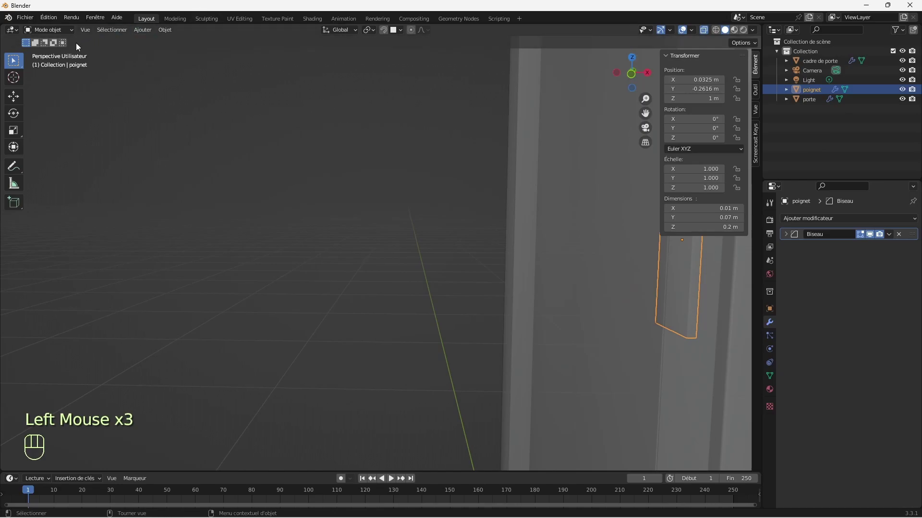
left_click(56, 32)
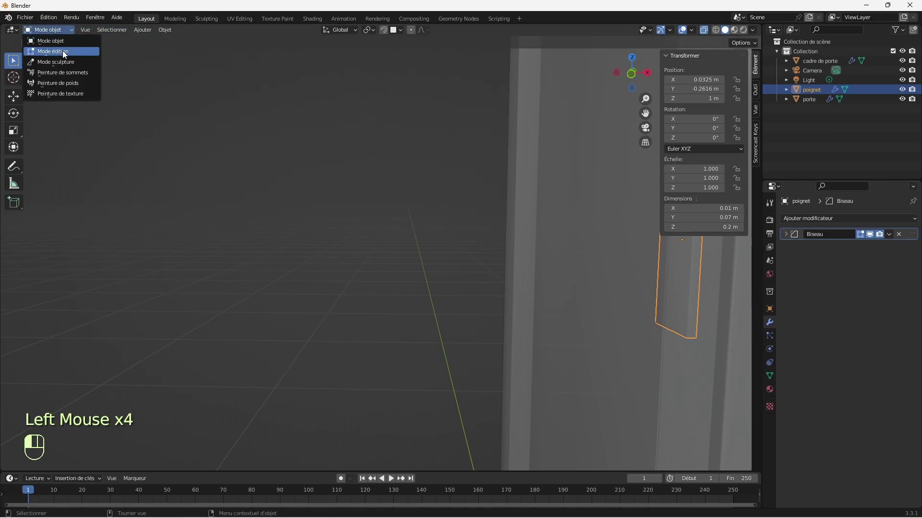
left_click(63, 52)
left_click(680, 227)
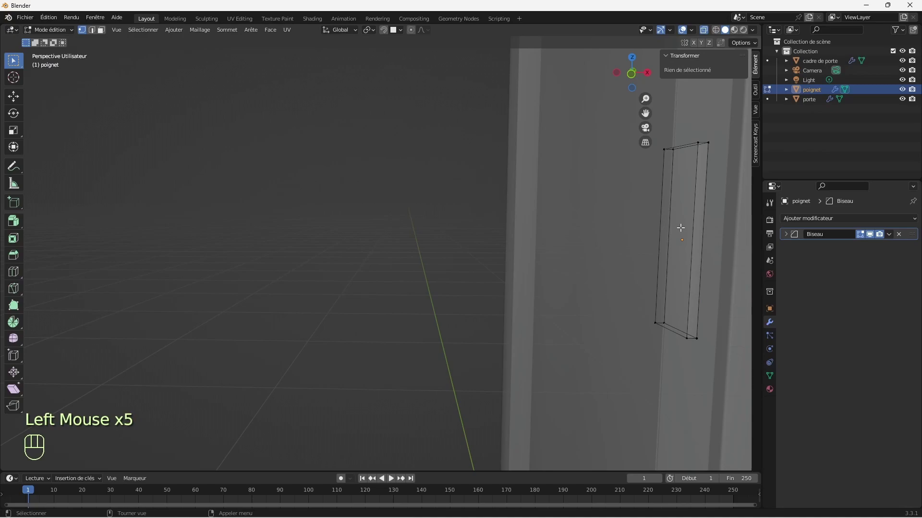
left_click(680, 241)
left_click_drag(645, 114, 390, 133)
left_click(101, 30)
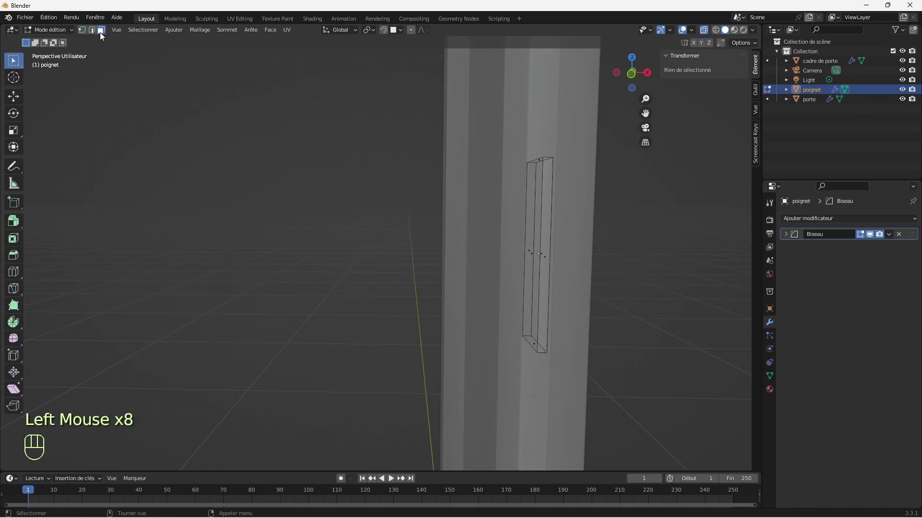
left_click(533, 260)
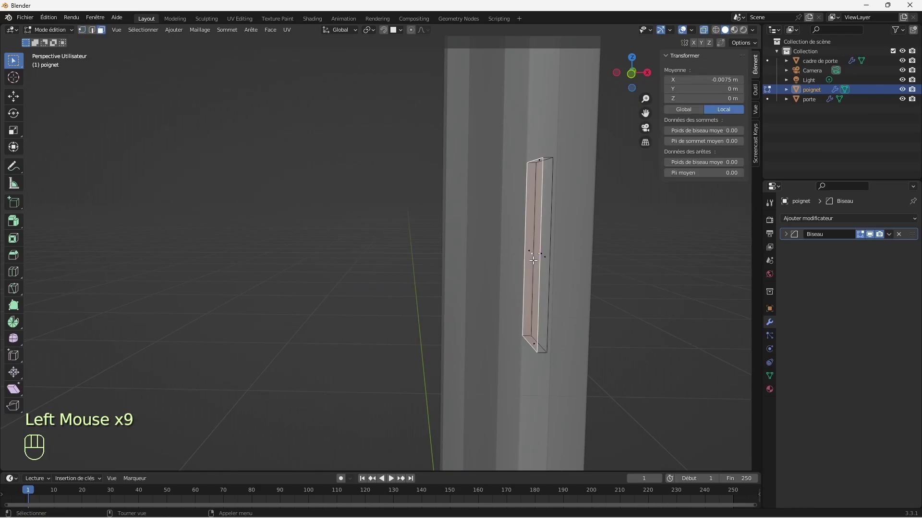
key("Delete")
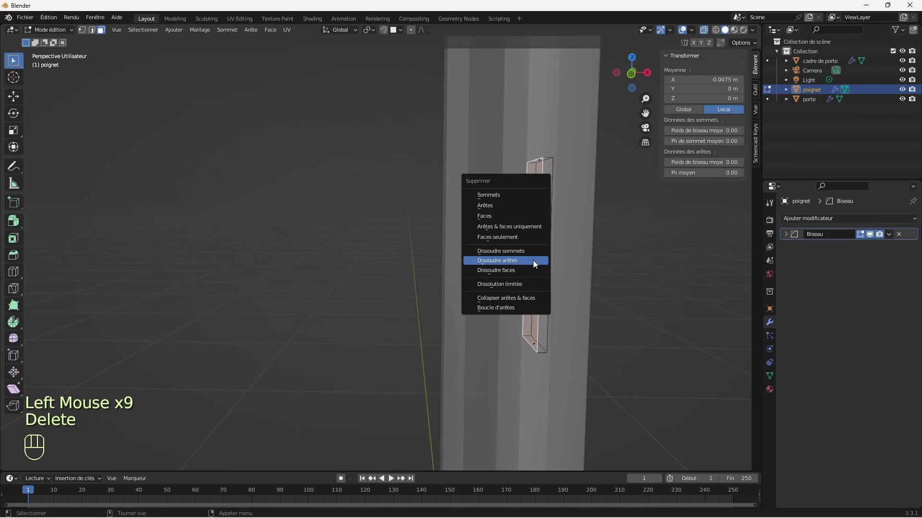
left_click(505, 216)
Scale the front face of the poignet plate to about 0.978, then return to object mode and deselect everything.
left_click_drag(642, 87, 605, 87)
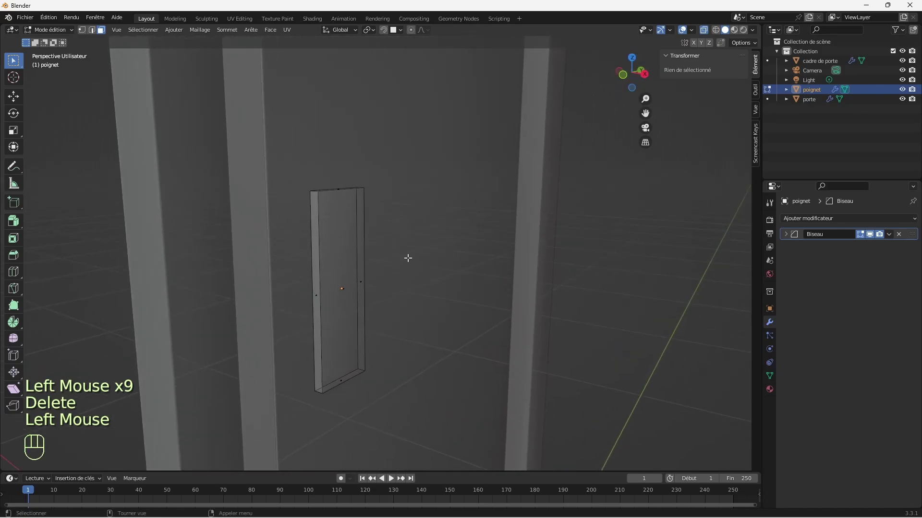
left_click(346, 288)
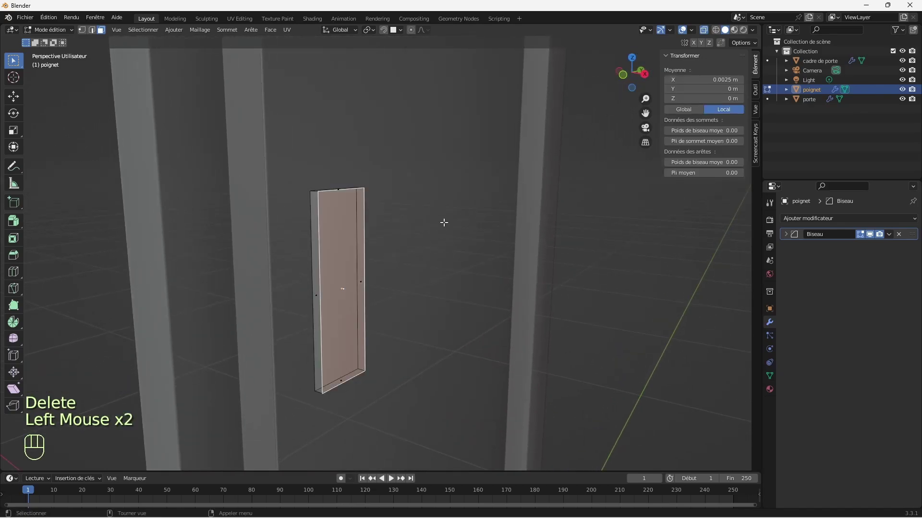
key("s")
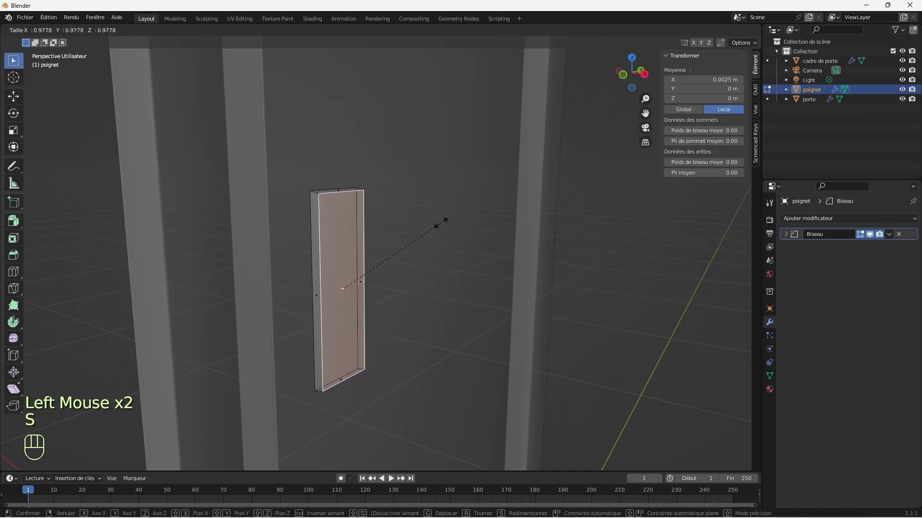
left_click(441, 223)
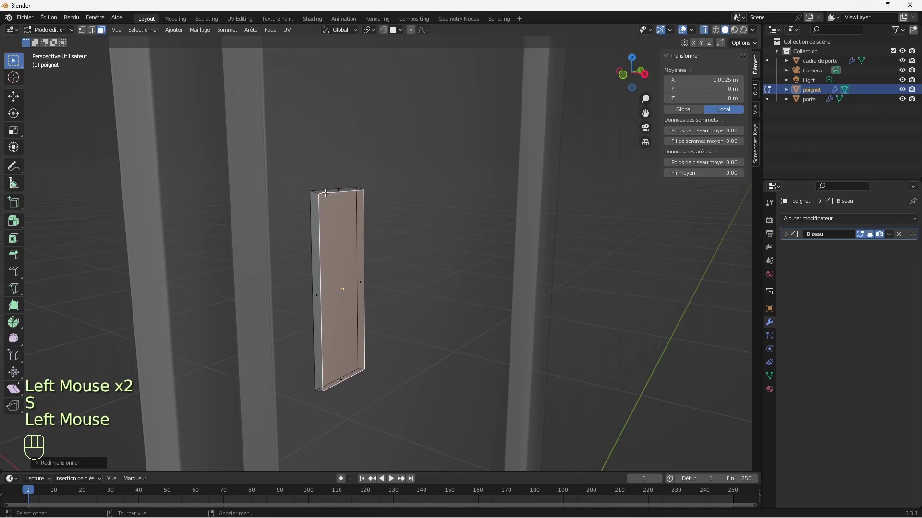
left_click(61, 30)
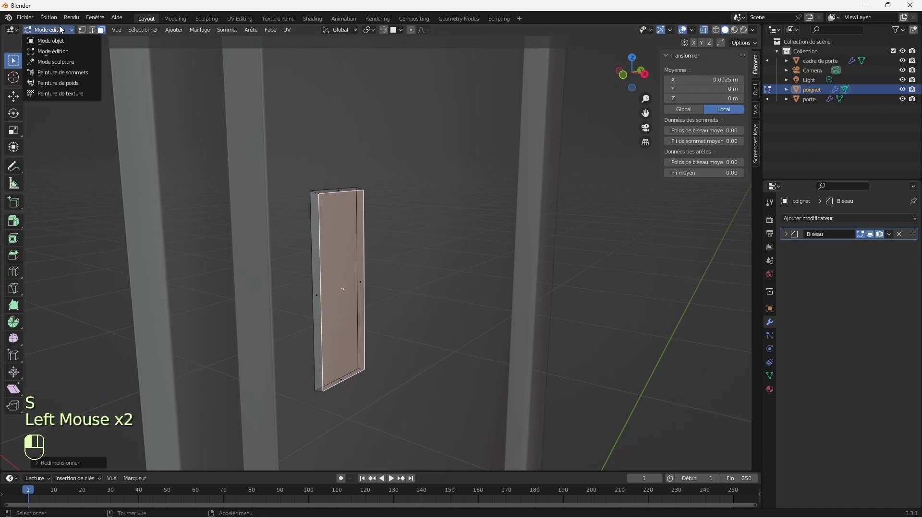
left_click(51, 41)
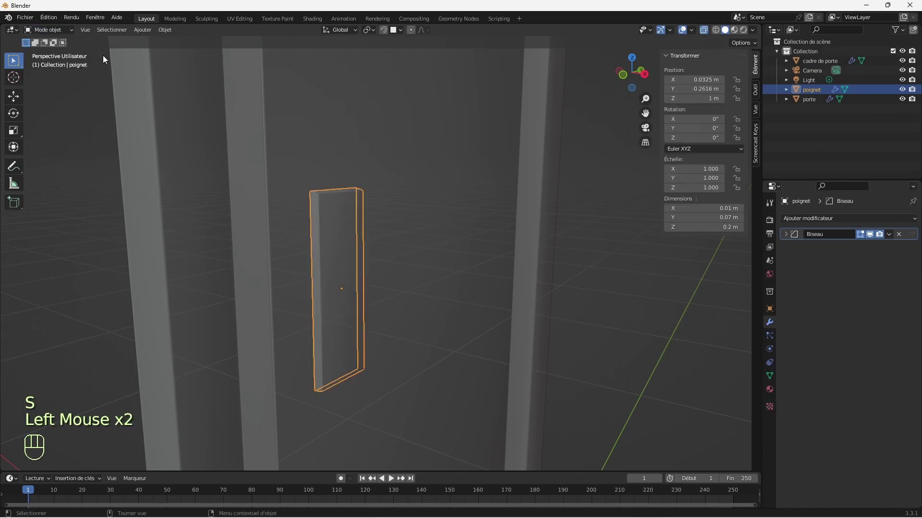
left_click(429, 205)
left_click(597, 210)
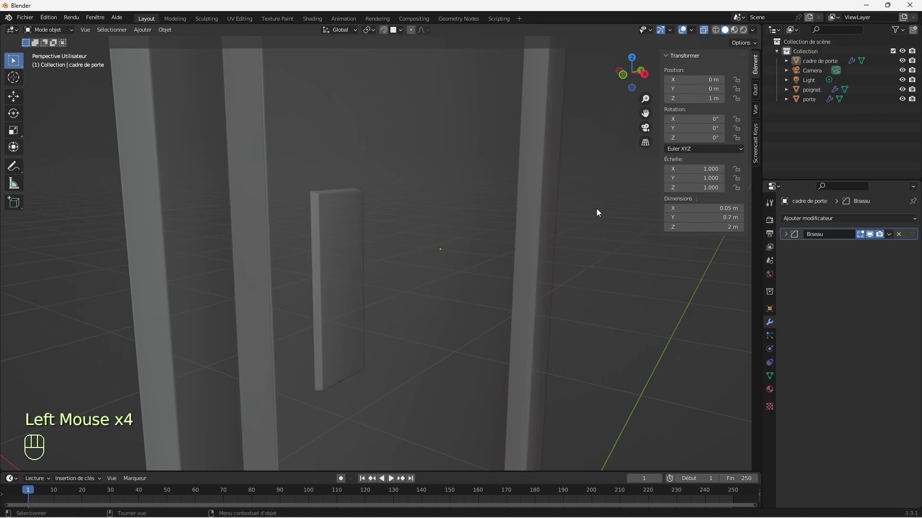
Turn off X-ray display in the viewport and clear the selection.
left_click_drag(645, 98, 766, 204)
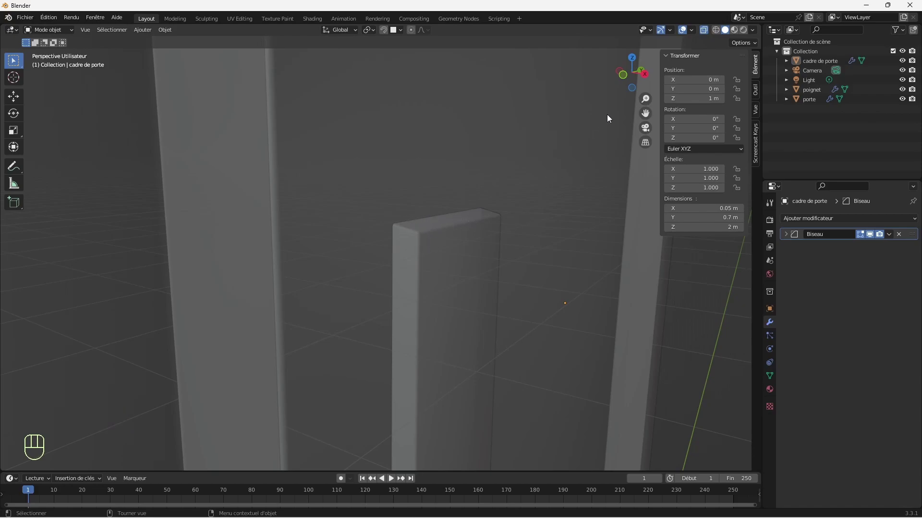
left_click_drag(644, 96, 589, 114)
left_click(316, 238)
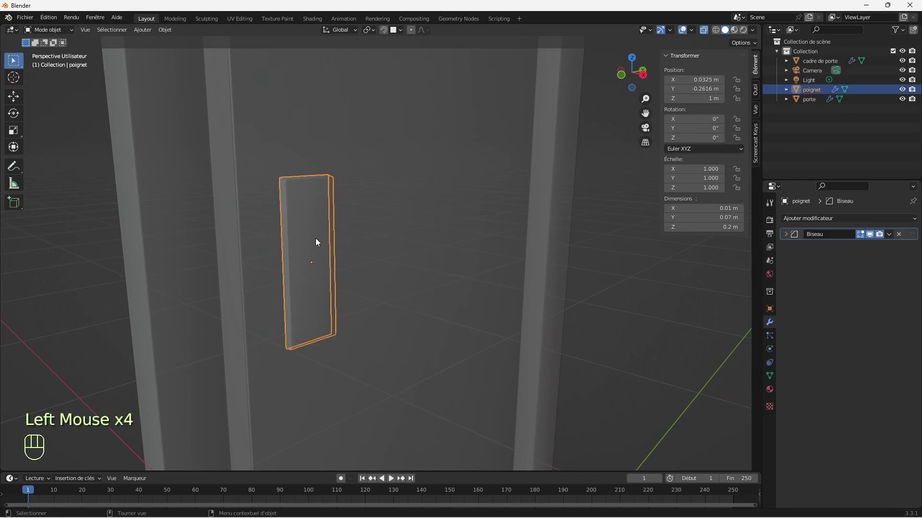
left_click(357, 229)
left_click(574, 229)
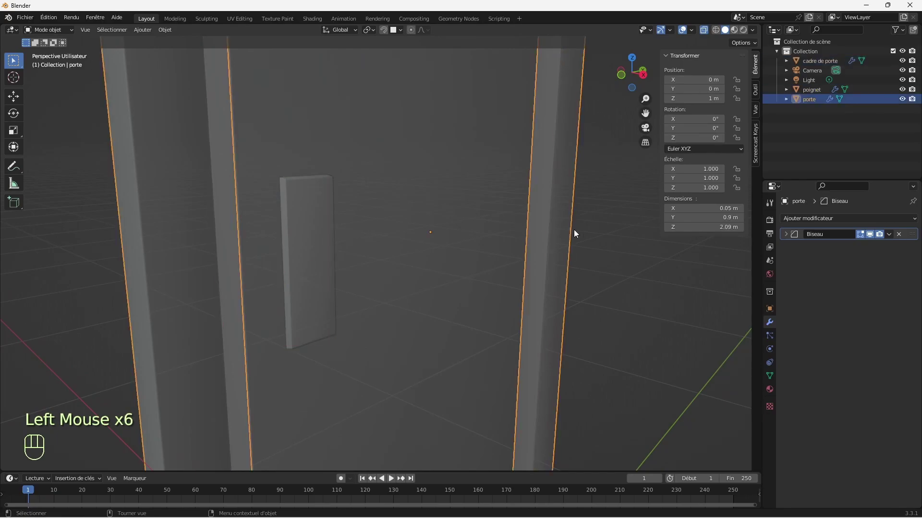
left_click(703, 30)
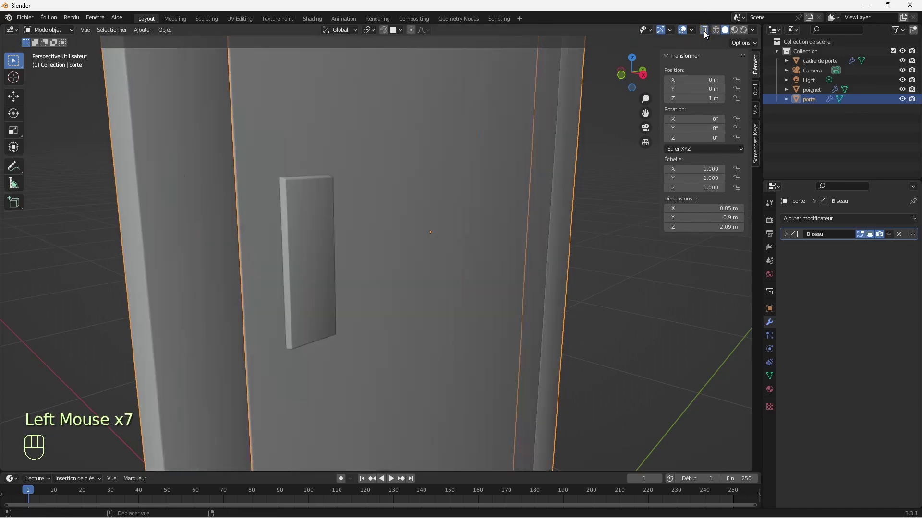
left_click(632, 194)
Enable Cavité in the viewport shading options and select the poignet plate.
left_click_drag(644, 98, 635, 318)
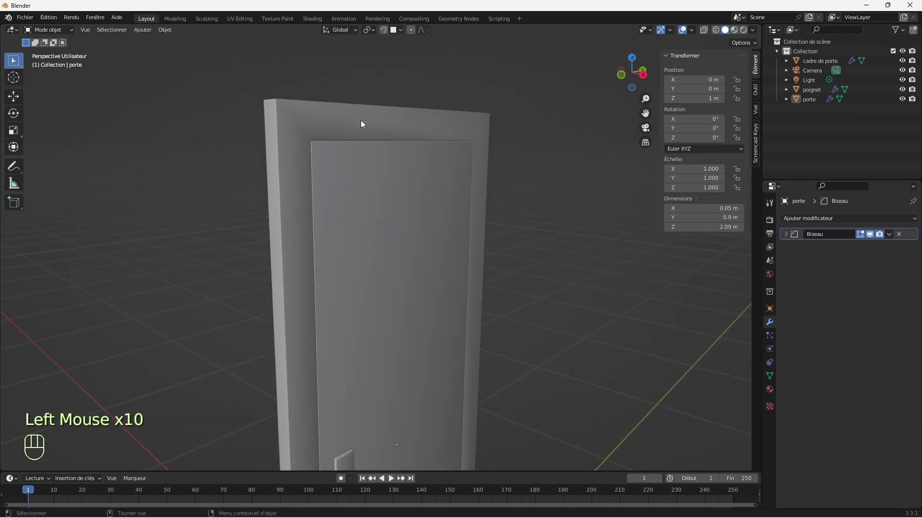
left_click(753, 30)
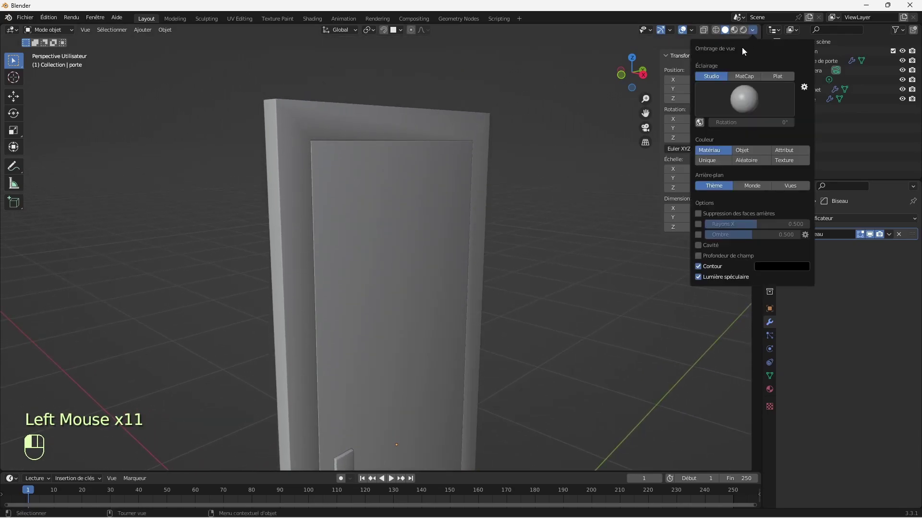
left_click(698, 245)
left_click(515, 193)
mouse_move(647, 113)
left_mouse_down()
mouse_move(649, 22)
mouse_move(660, 38)
left_mouse_up()
left_click_drag(645, 113, 656, 58)
left_click_drag(645, 99, 646, 66)
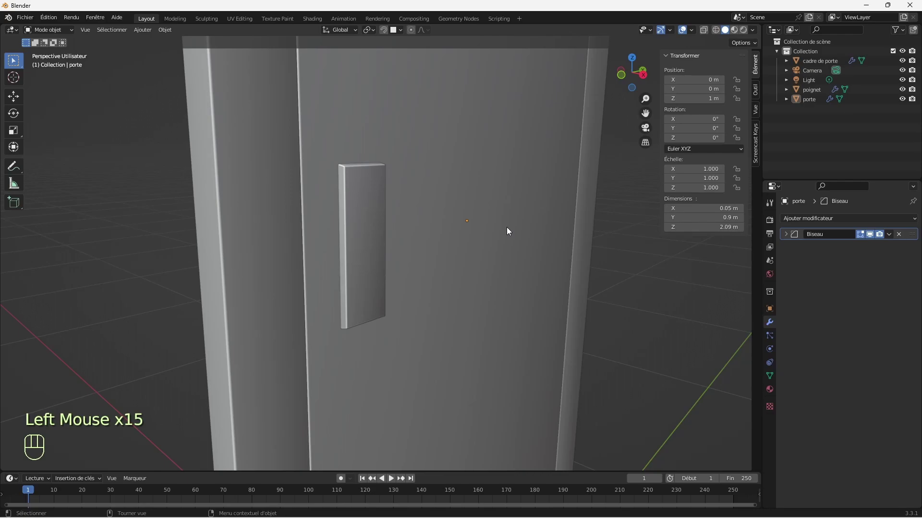
left_click(373, 244)
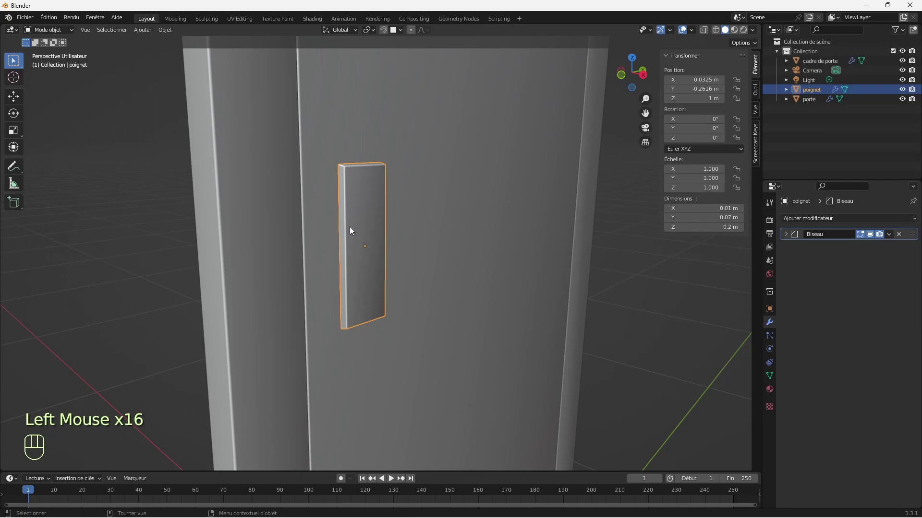
left_click(143, 31)
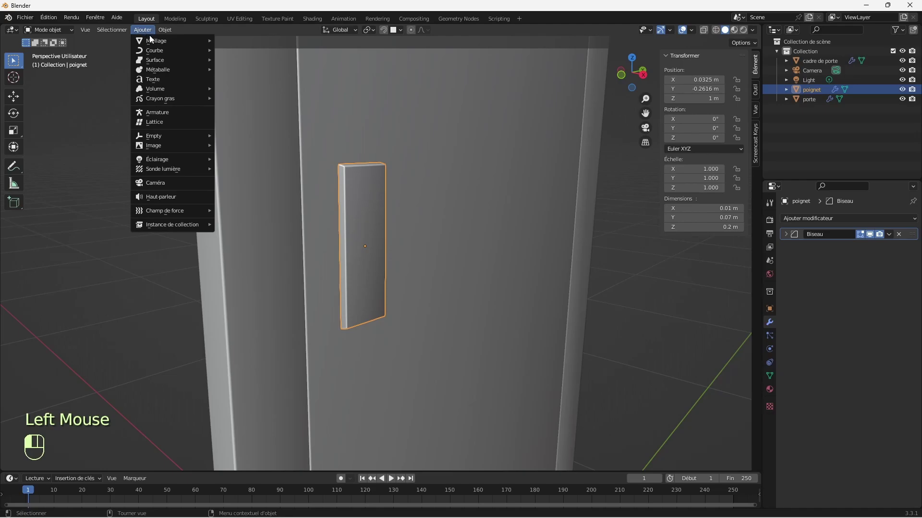
mouse_move(159, 44)
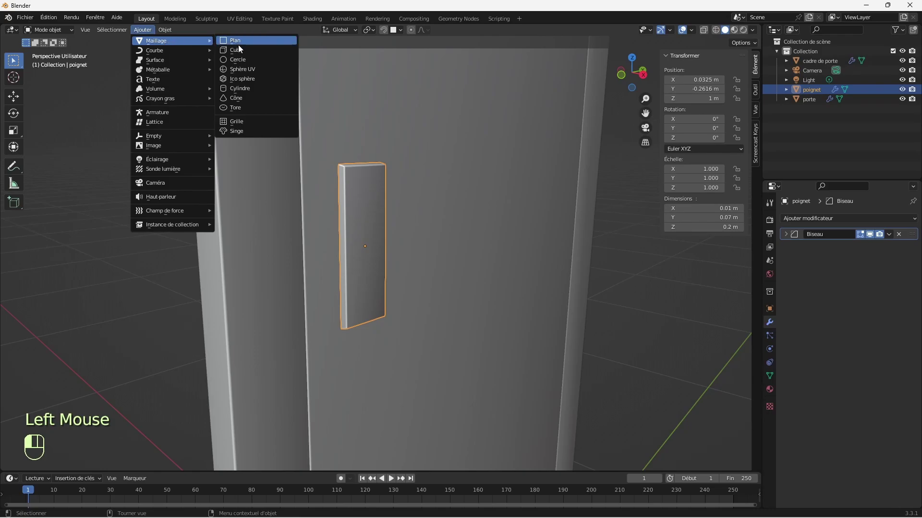
left_click(368, 190)
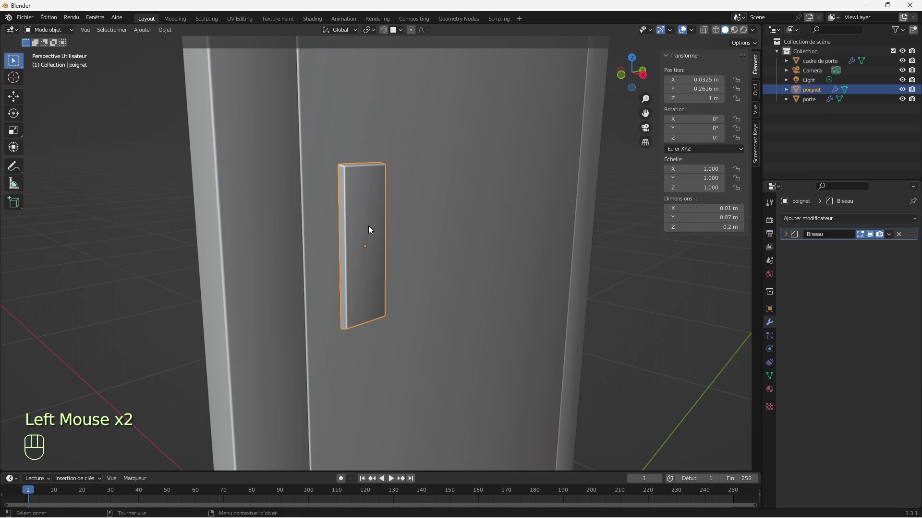
In edit mode, duplicate the front face of the poignet plate in place and scale the copy to about 0.248.
key("Tab")
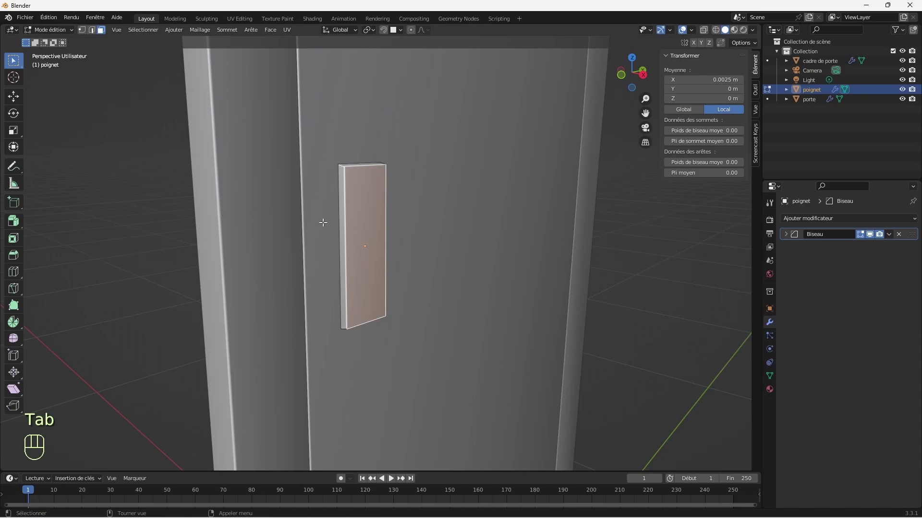
left_click(377, 222)
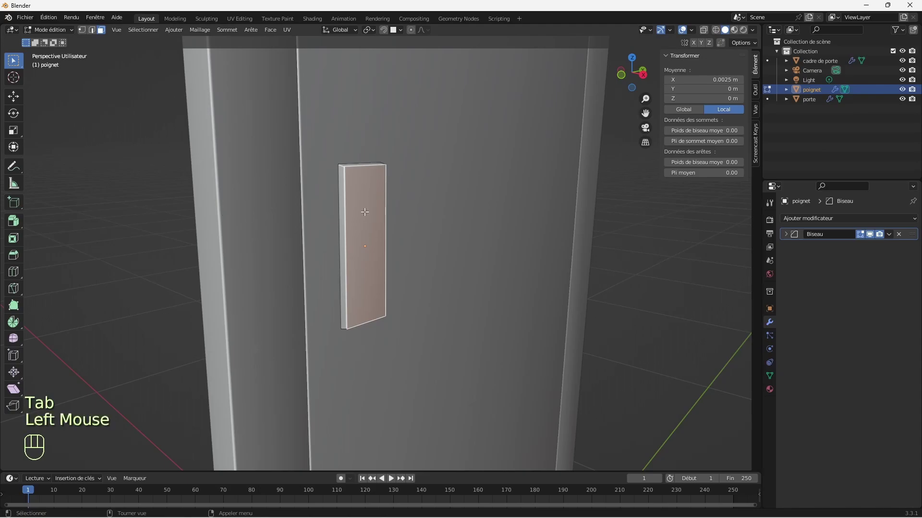
key("shift+d")
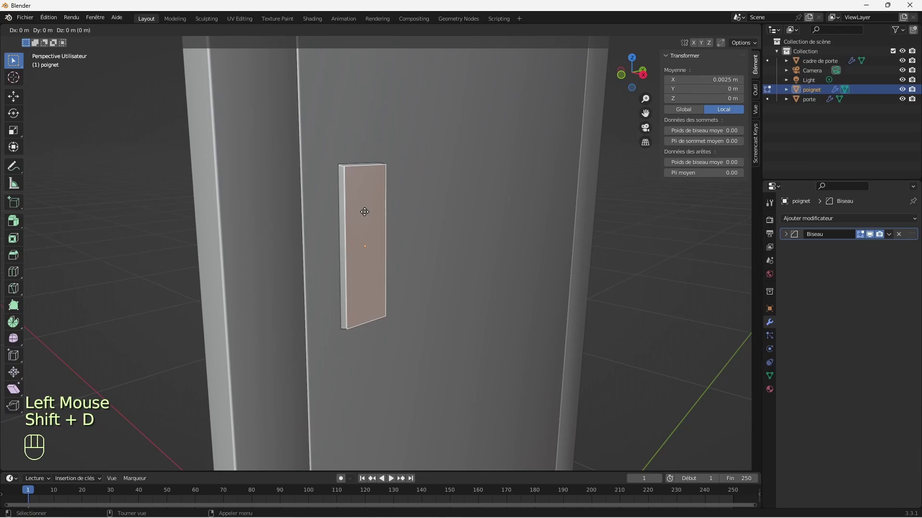
key("s")
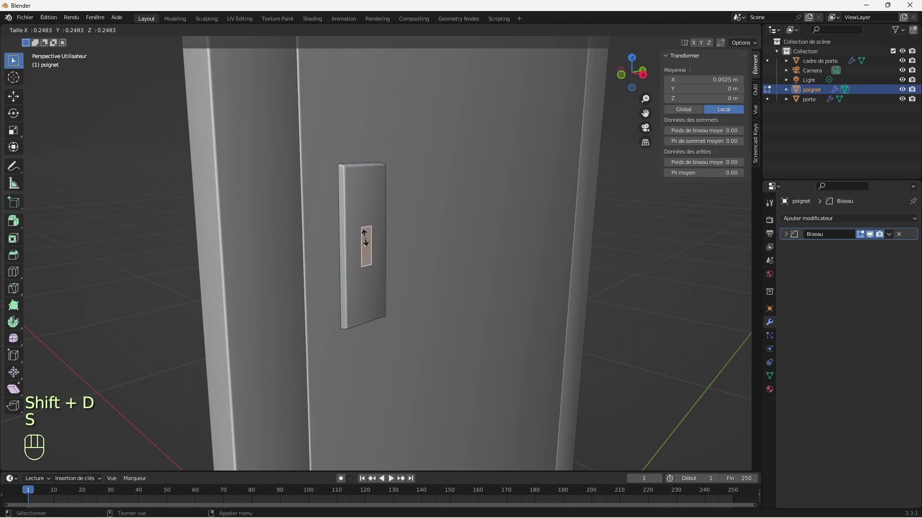
left_click(364, 237)
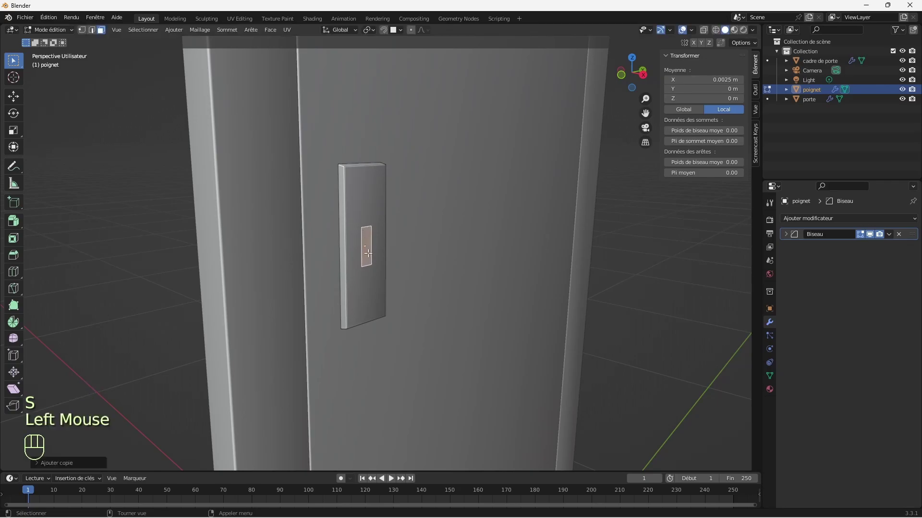
Separate the duplicated face into its own object by selection, return to object mode and select only that new object.
right_click(370, 249)
mouse_move(369, 248)
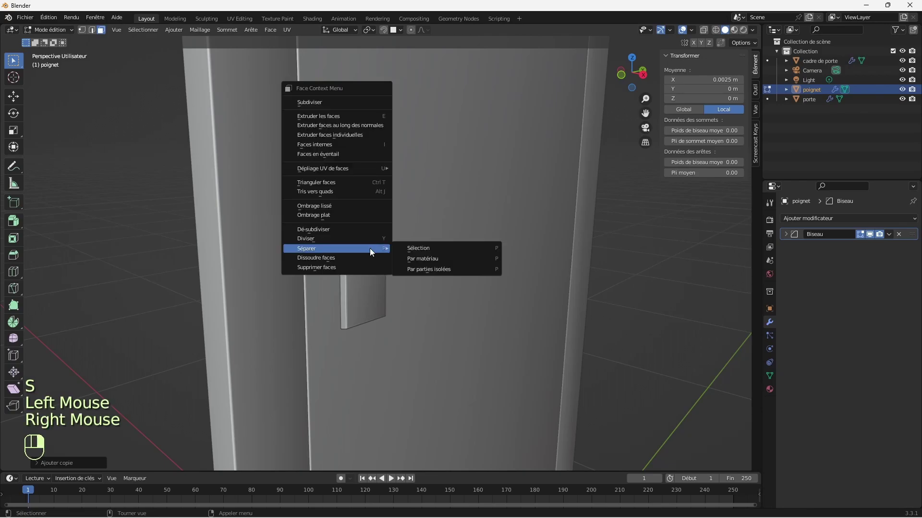
left_click(416, 249)
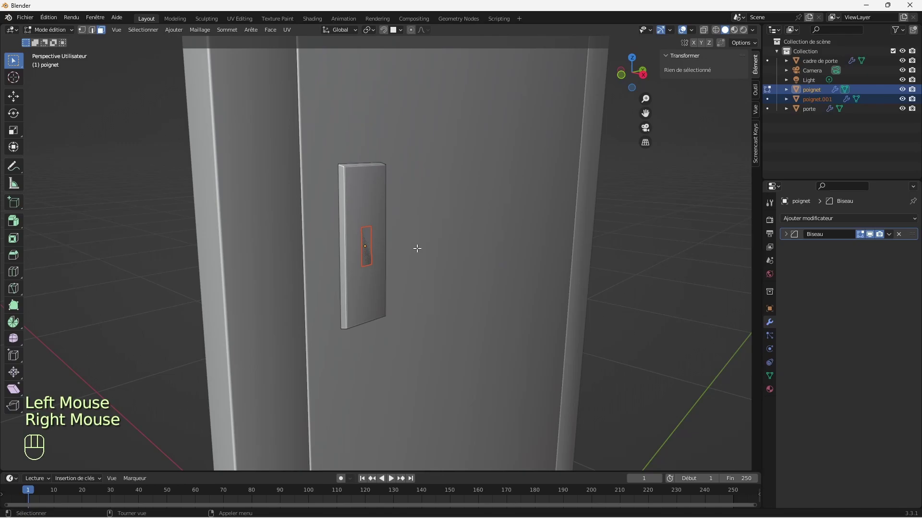
key("Tab")
left_click(365, 249)
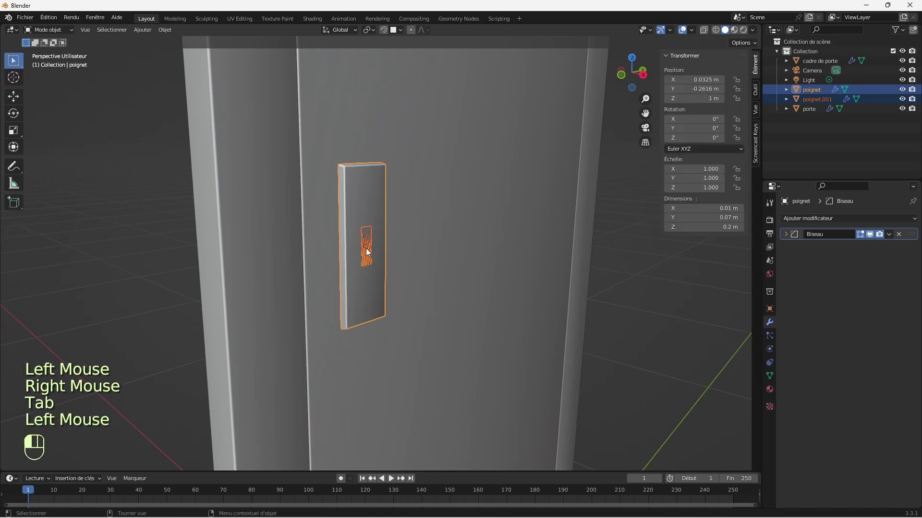
left_click(366, 249)
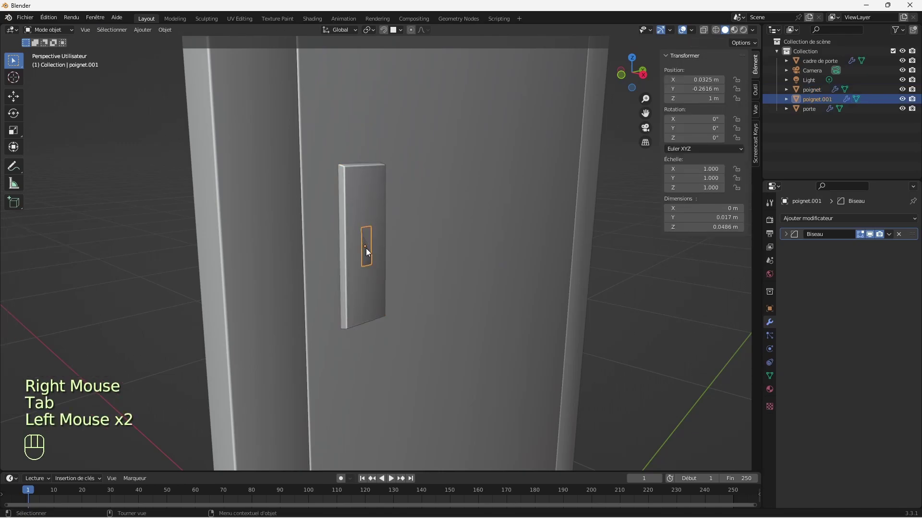
In the right orthographic view, scale the separated small face along the Y axis by about 1.249.
key("KP_3")
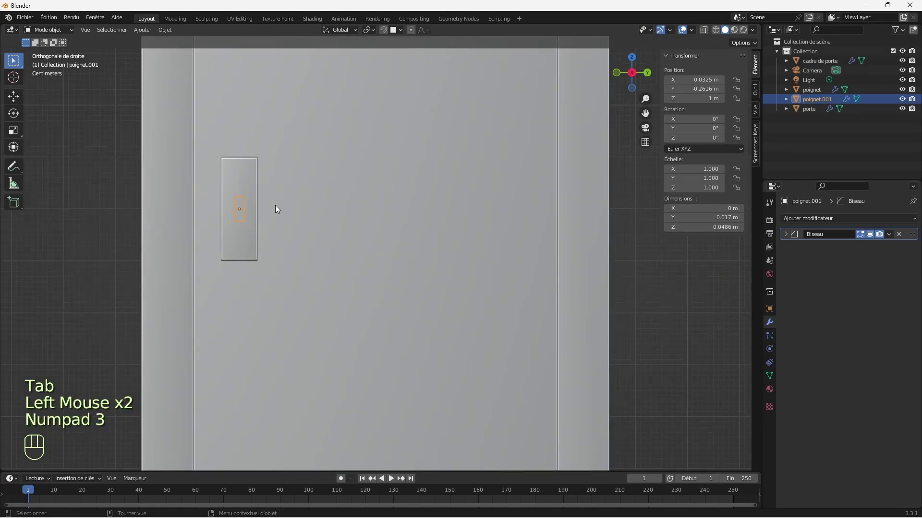
key("KP_Decimal")
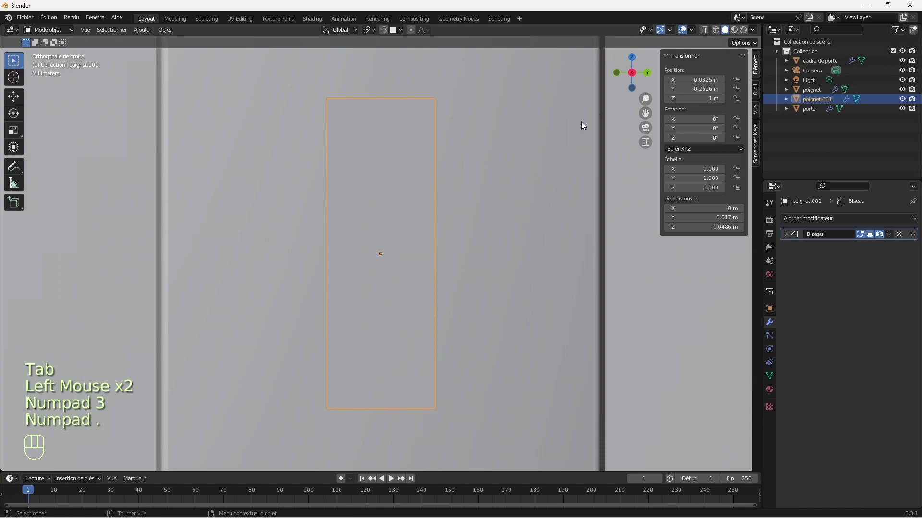
left_click_drag(645, 98, 645, 210)
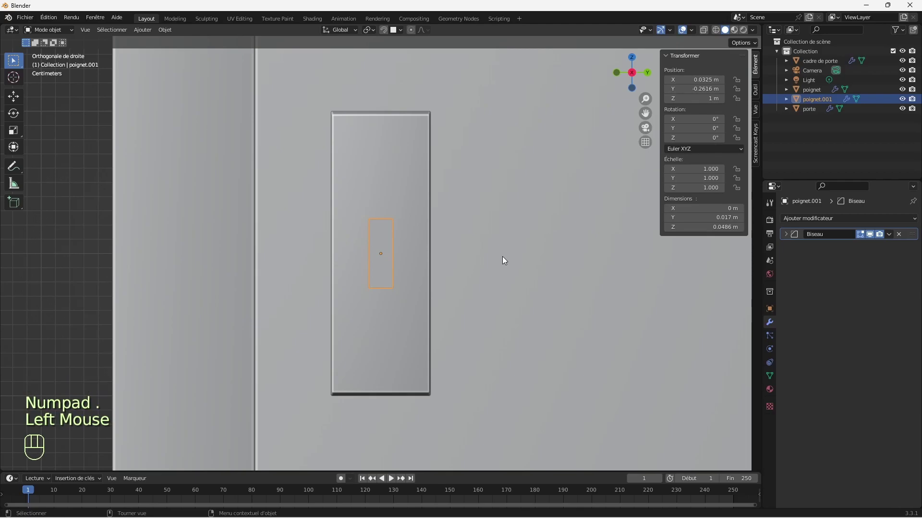
key("s")
key("y")
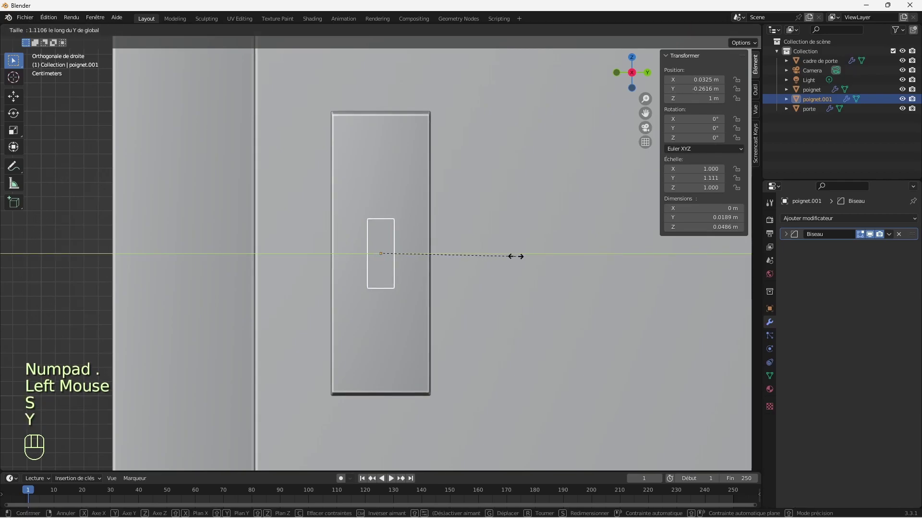
left_click(532, 259)
key("s")
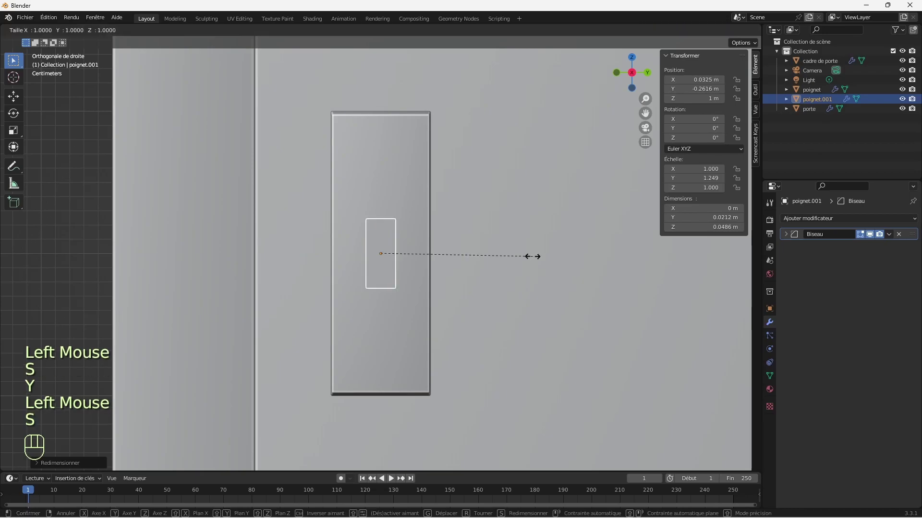
key("x")
left_click(531, 256)
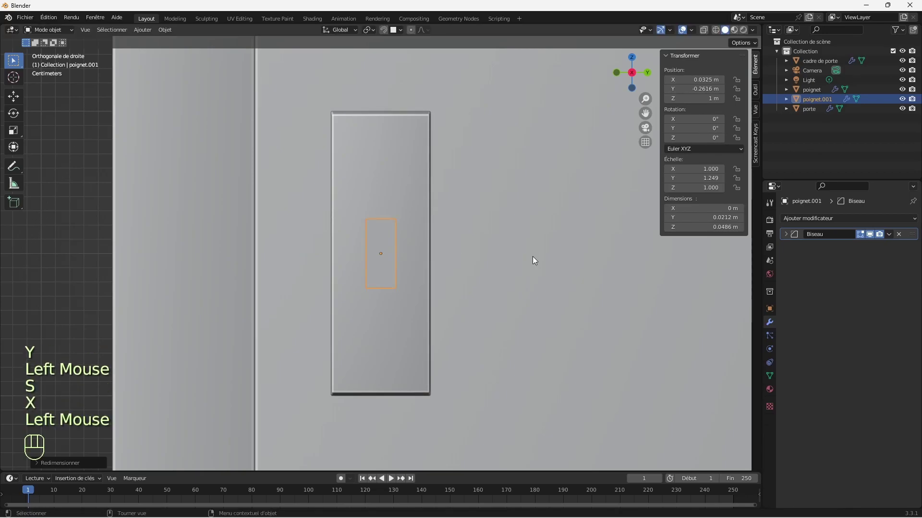
Scale the small face along Z by about 0.599 and move it up along Z by about 0.035 m on the plate.
key("s")
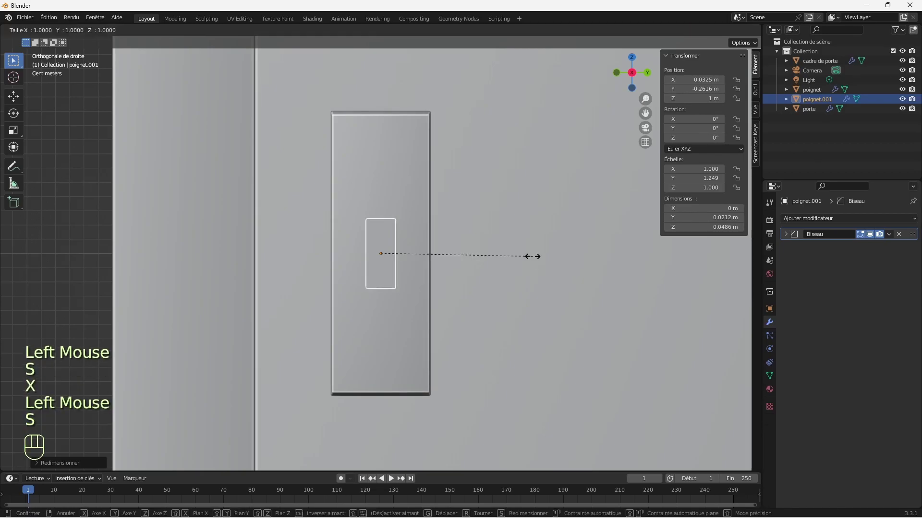
key("z")
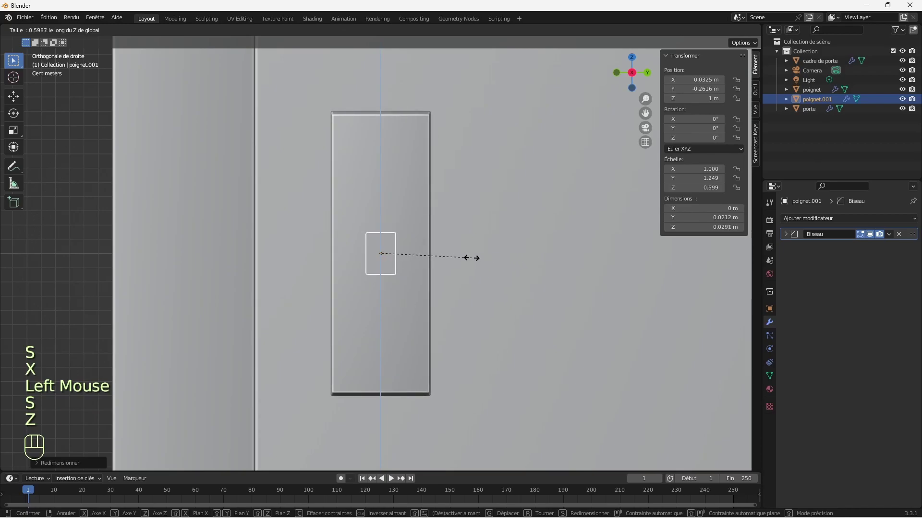
left_click(471, 258)
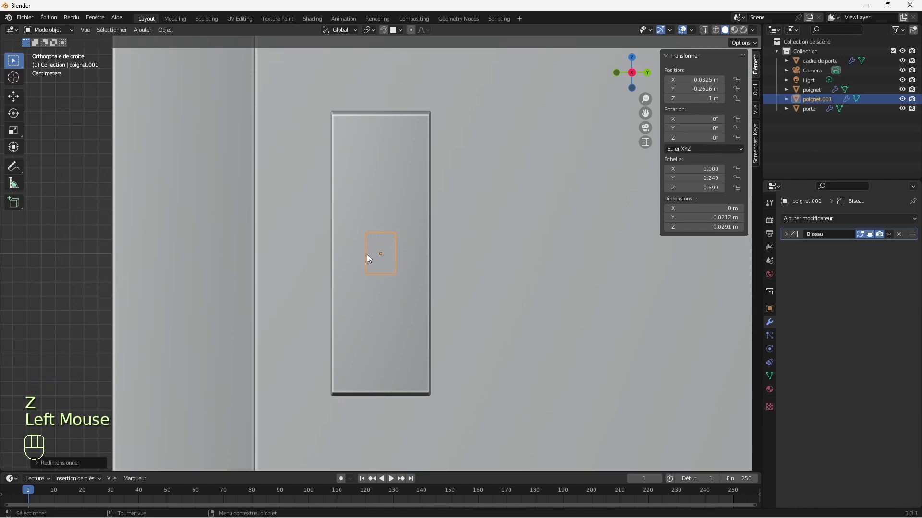
key("g")
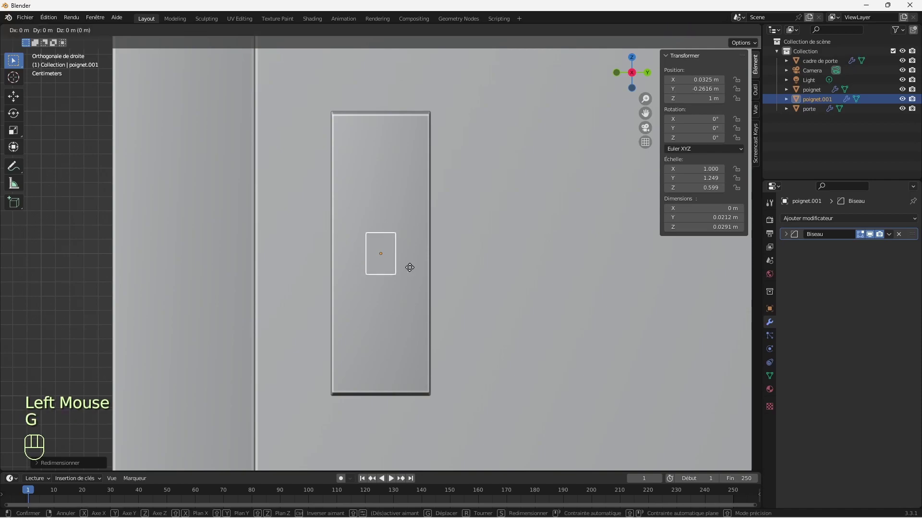
key("z")
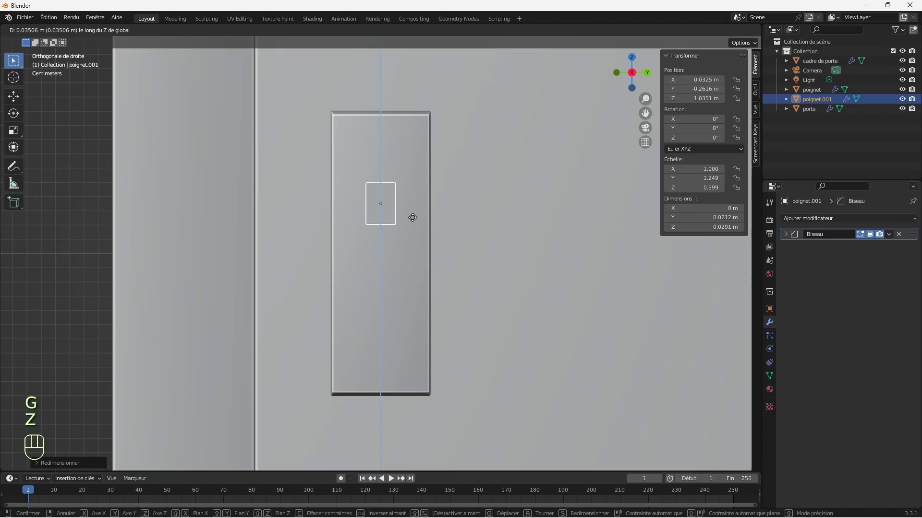
left_click(413, 217)
In edit mode, extrude the small face outward from the plate by about 0.030 m and again by about 0.018 m.
left_click_drag(644, 84, 458, 212)
key("Tab")
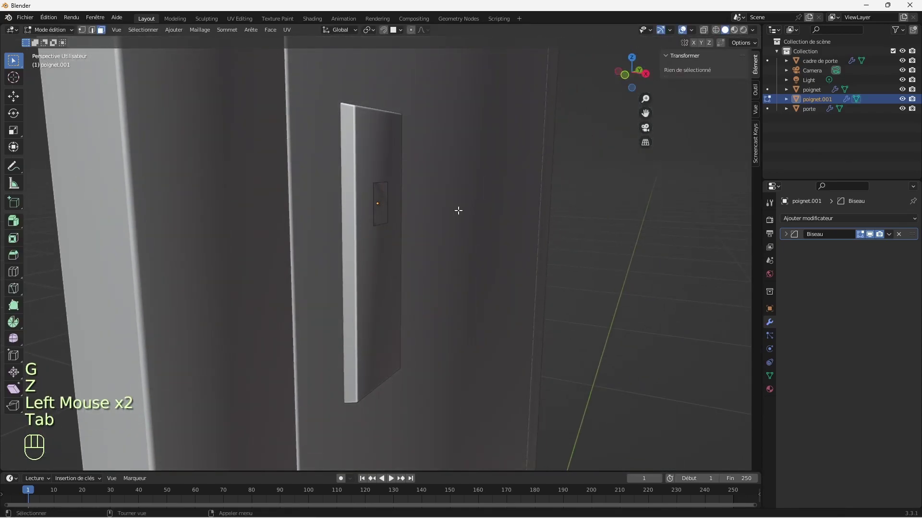
left_click(378, 210)
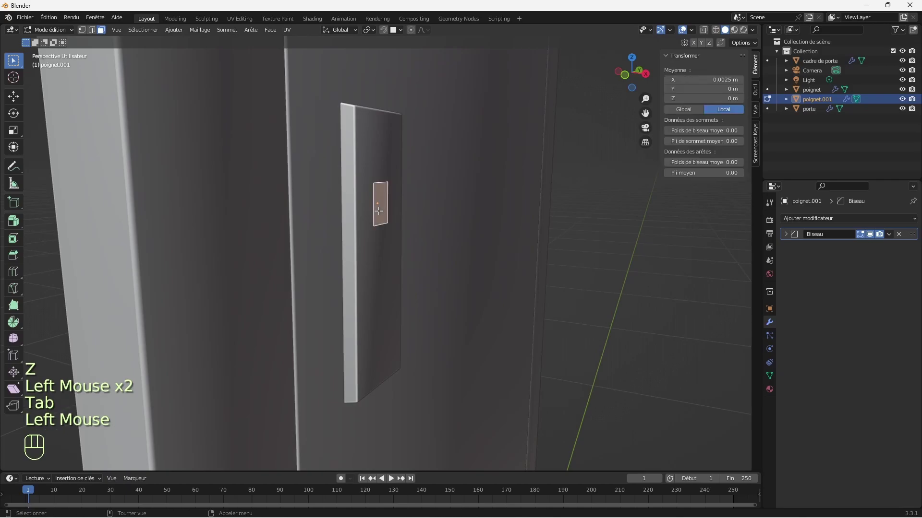
key("e")
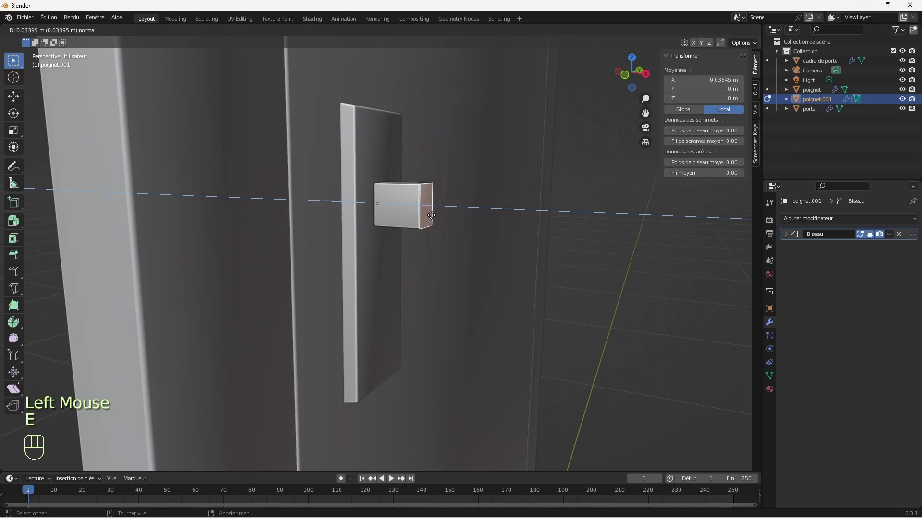
left_click(426, 214)
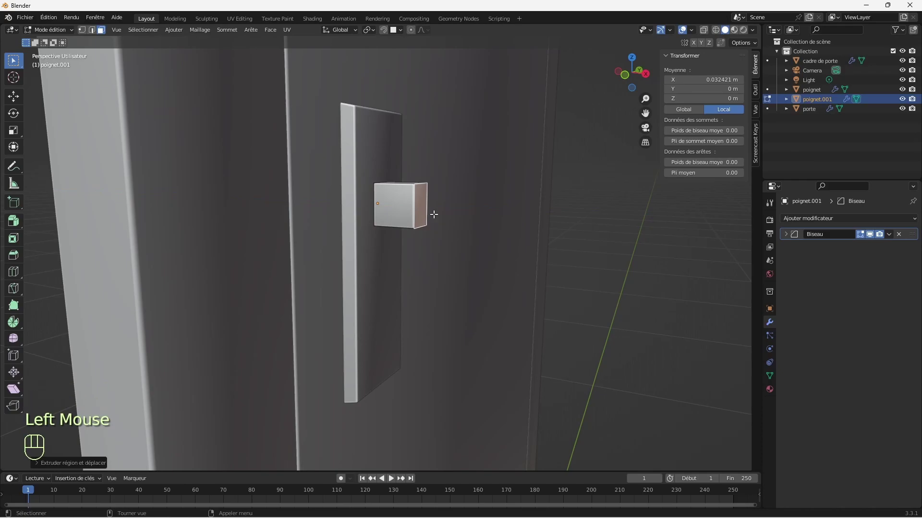
key("e")
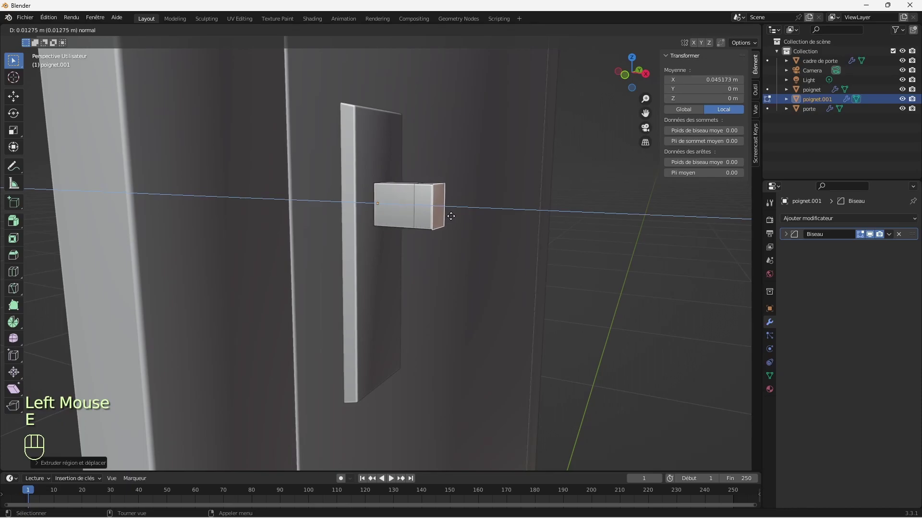
left_click(455, 218)
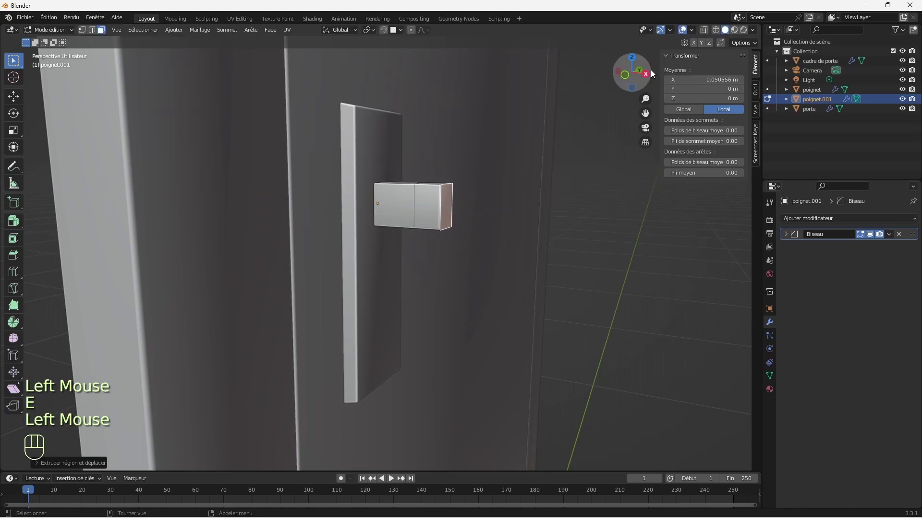
Extrude the inner side face of the handle's outer segment sideways along Y by about 0.119 m to form the lever.
left_click_drag(637, 86, 531, 116)
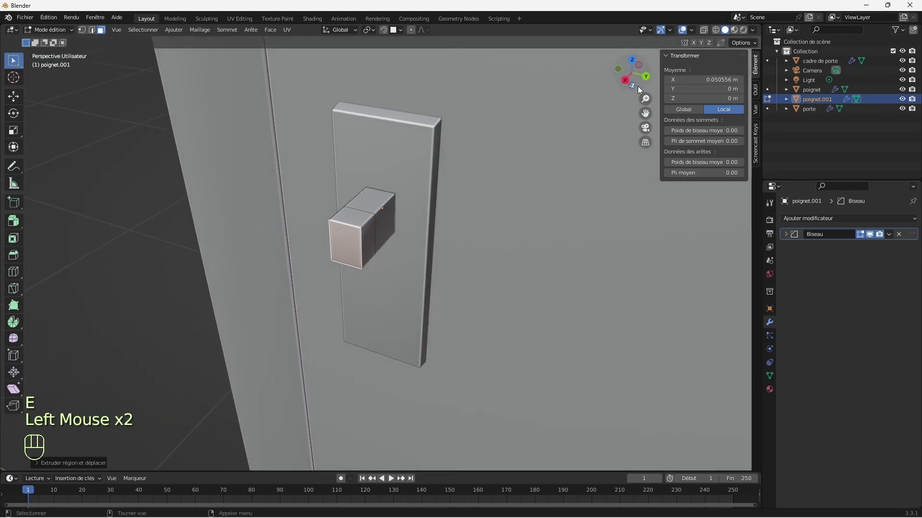
left_click(367, 241)
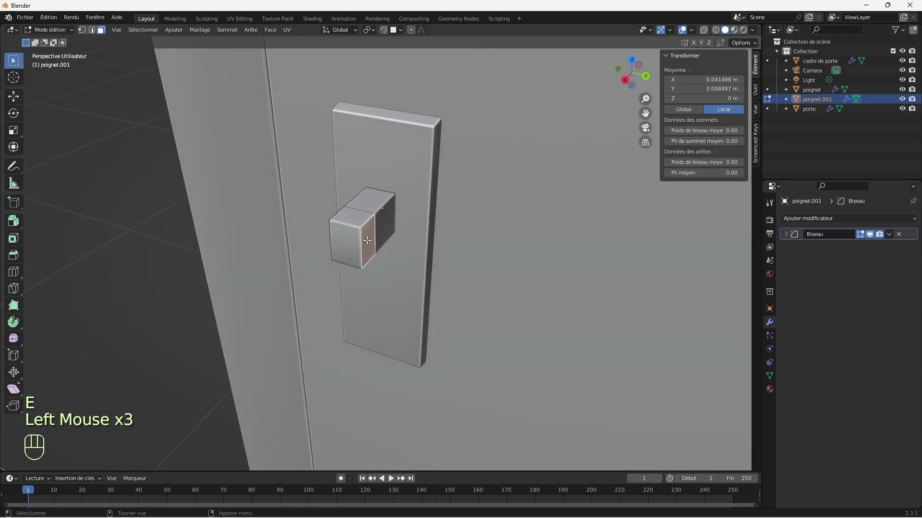
key("e")
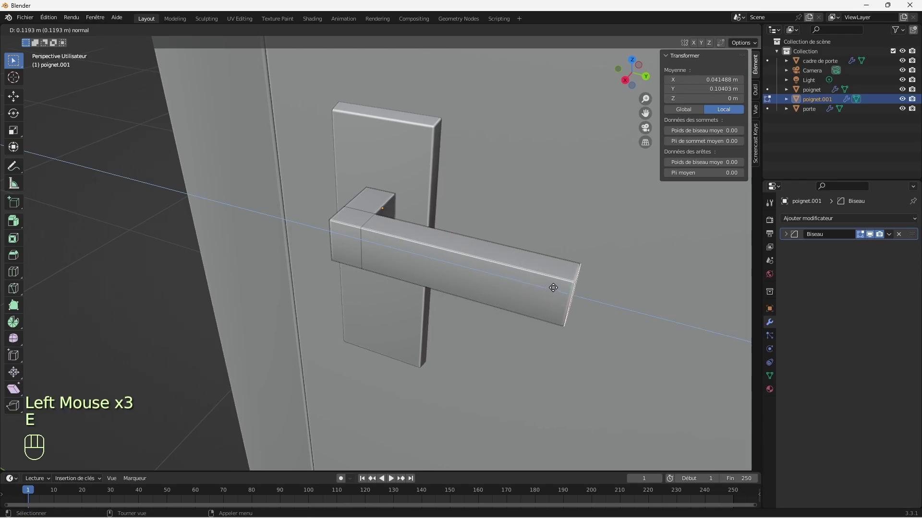
left_click(553, 288)
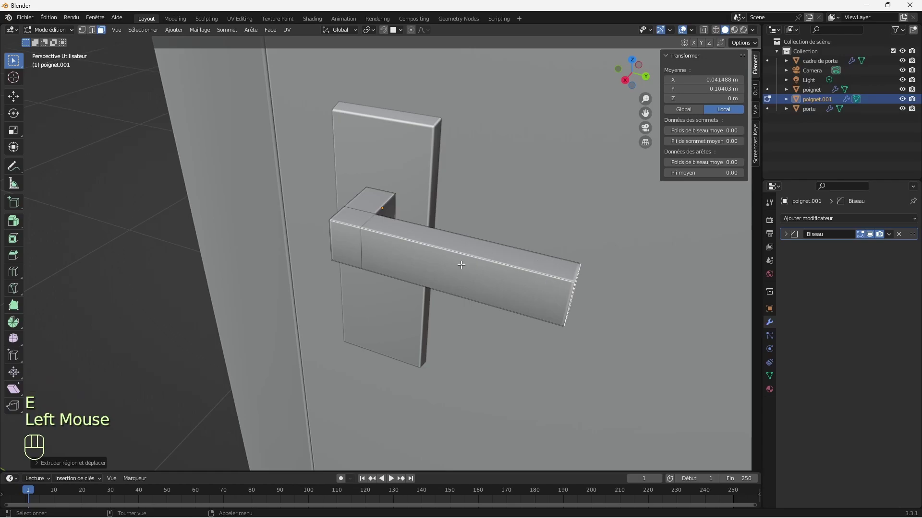
Add a single loop cut across the middle of the handle's lever and return to the selection tool.
left_click(15, 273)
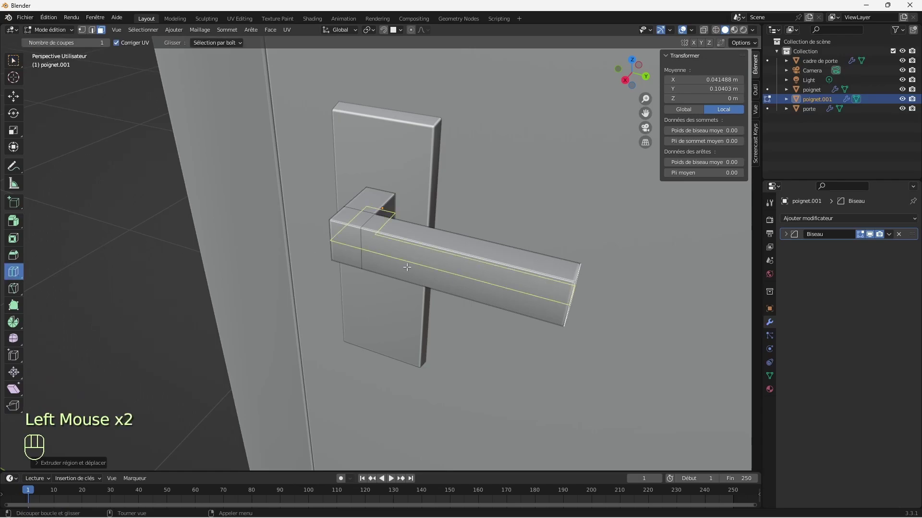
left_click(439, 263)
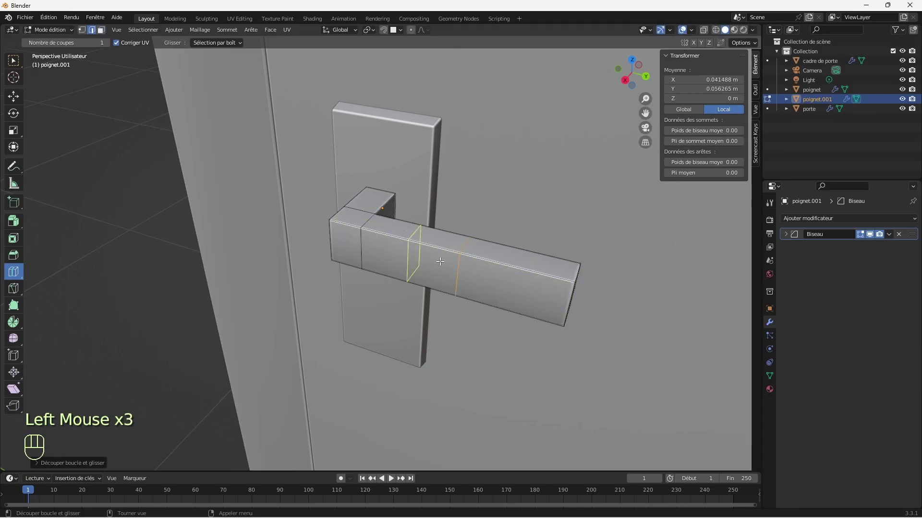
left_click(13, 61)
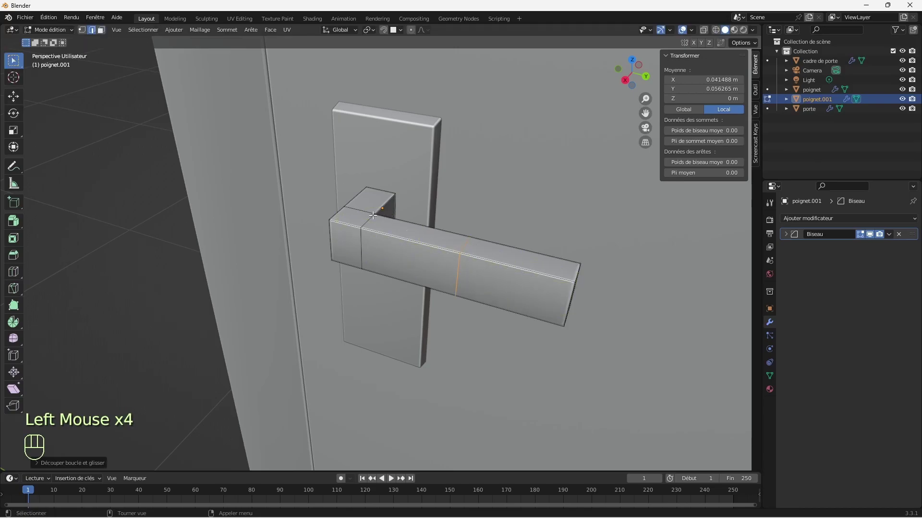
In face selection mode, taper the lever by scaling its end face by about 0.817 and again by about 0.748.
left_click_drag(639, 80, 640, 85)
left_click(535, 272)
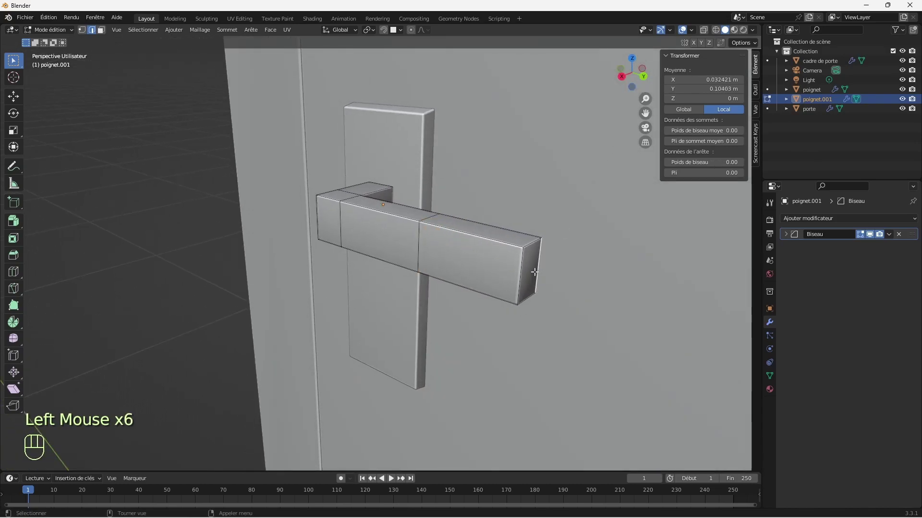
left_click(348, 153)
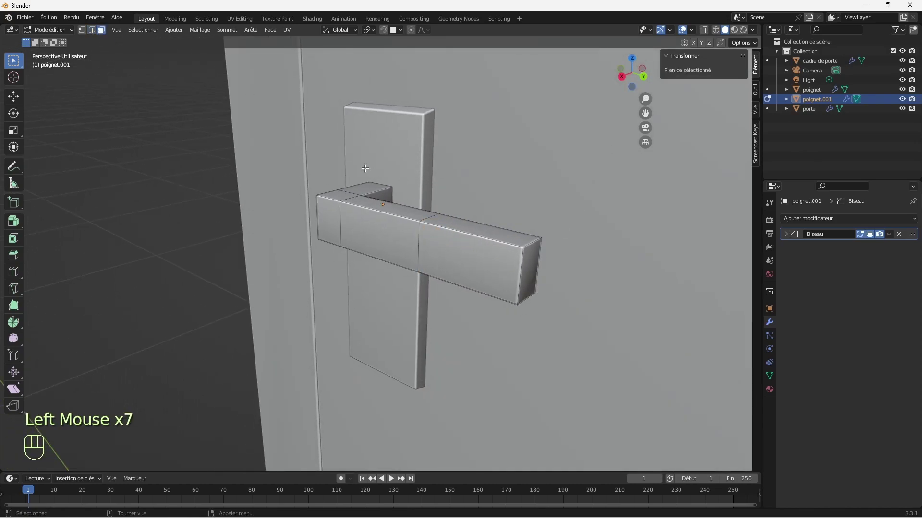
left_click(524, 281)
key("s")
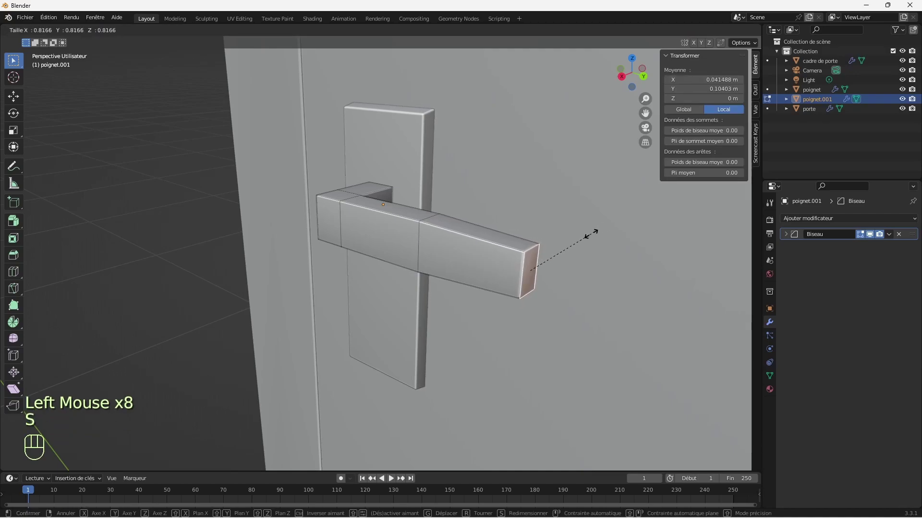
left_click(591, 235)
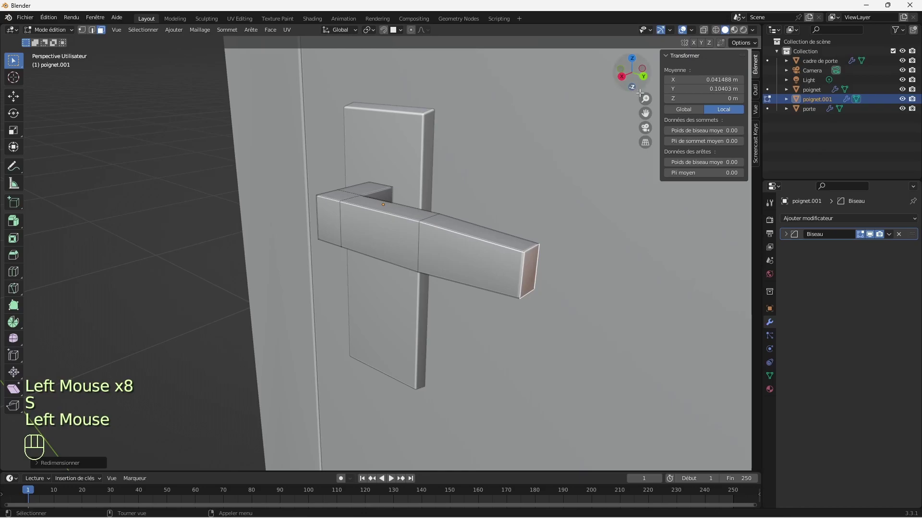
key("s")
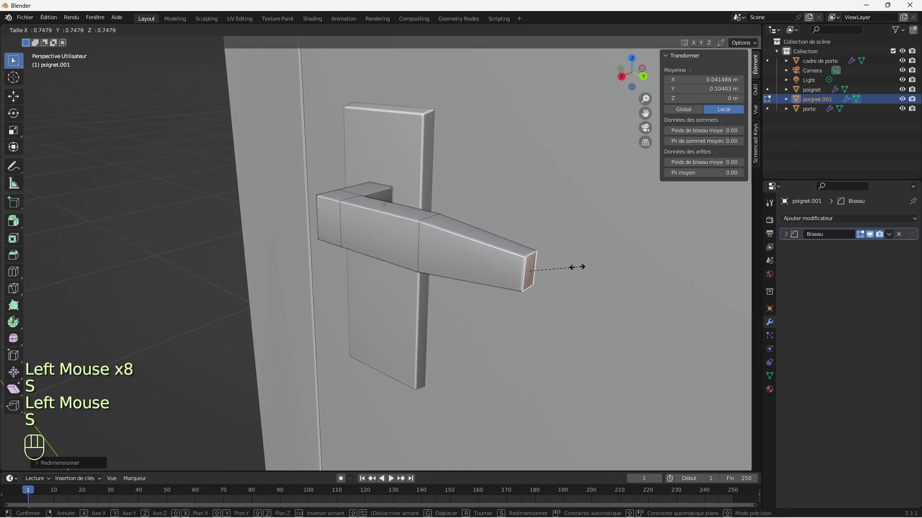
left_click(577, 267)
Add a Surface de subdivision modifier to the handle and place it above the Biseau modifier in the stack.
left_click_drag(641, 85, 708, 78)
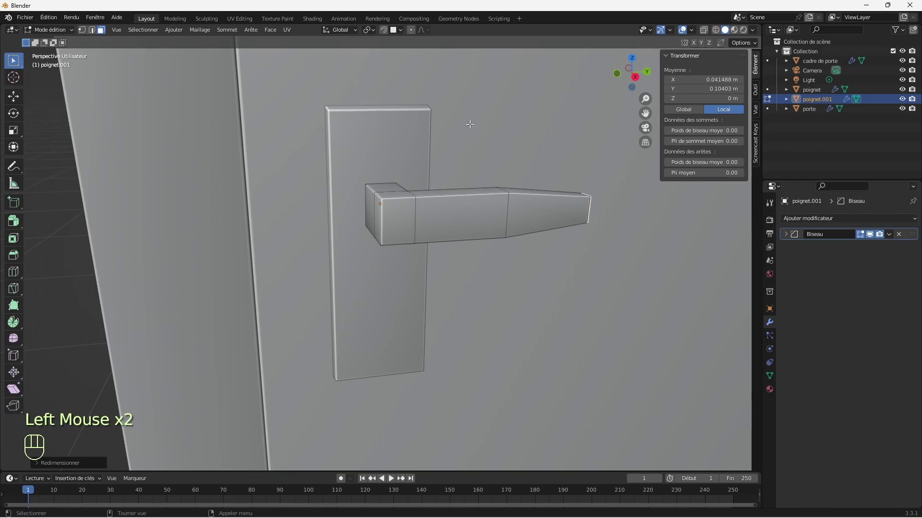
left_click(635, 77)
left_click_drag(635, 75, 635, 89)
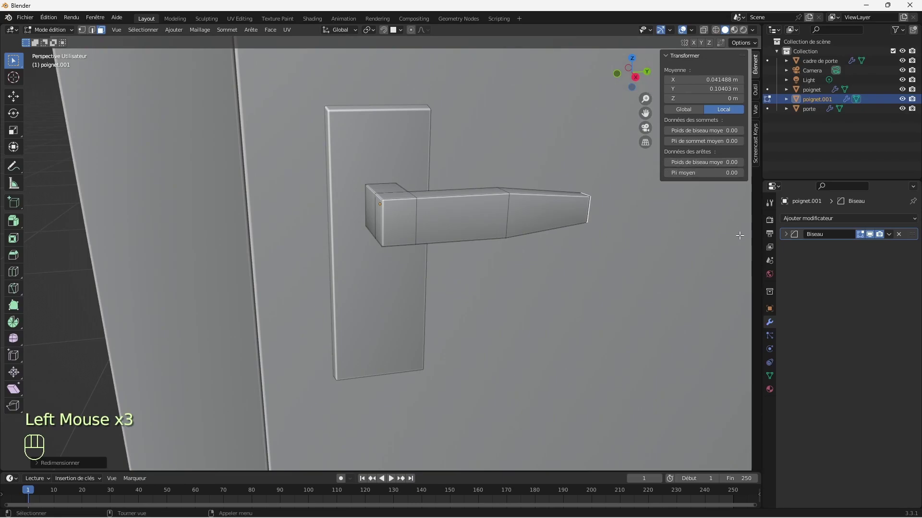
left_click_drag(647, 81, 707, 82)
left_click_drag(645, 100, 645, 80)
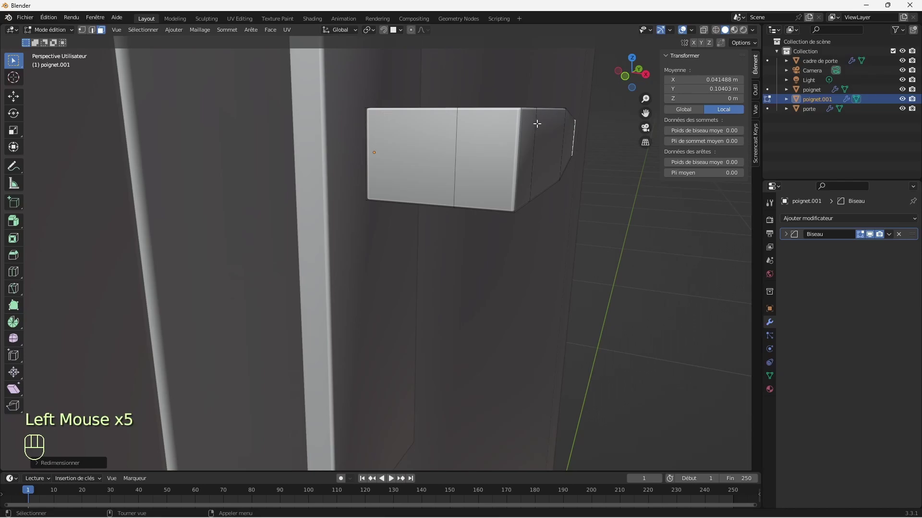
left_click_drag(642, 91, 527, 178)
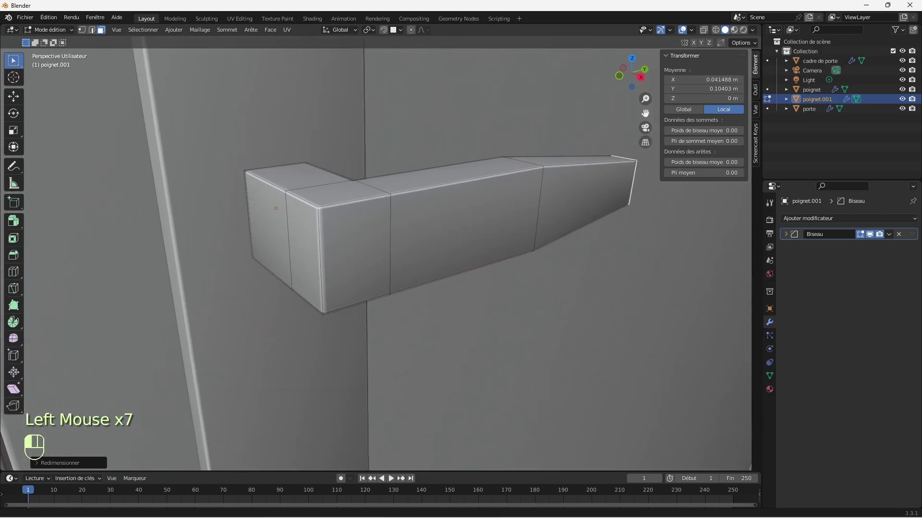
left_click(819, 218)
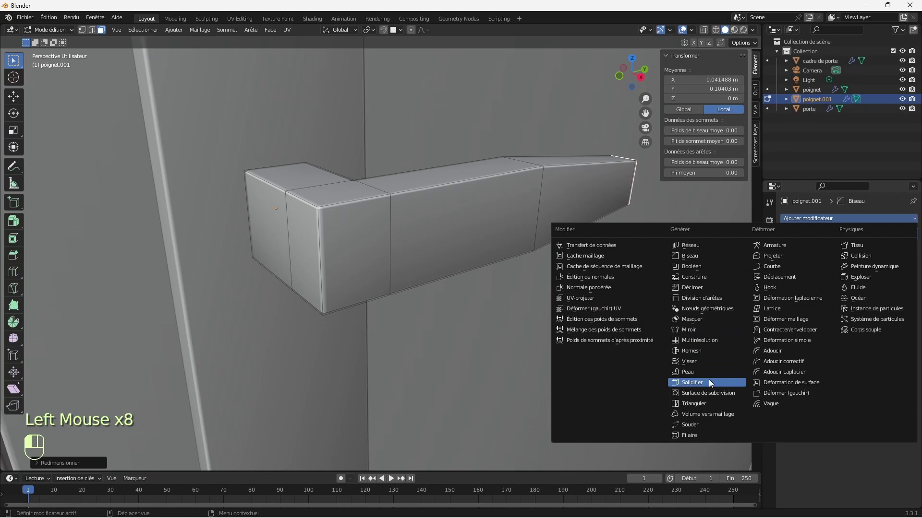
left_click(697, 392)
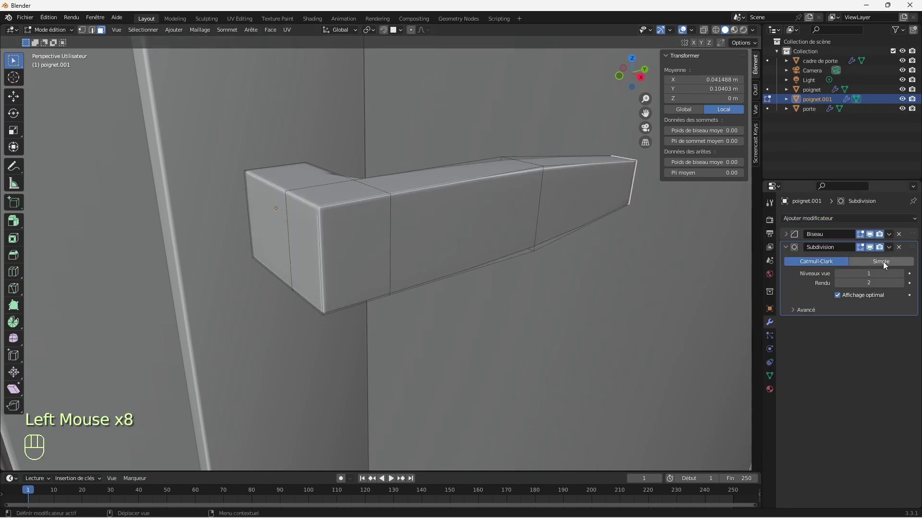
left_click_drag(912, 247, 915, 229)
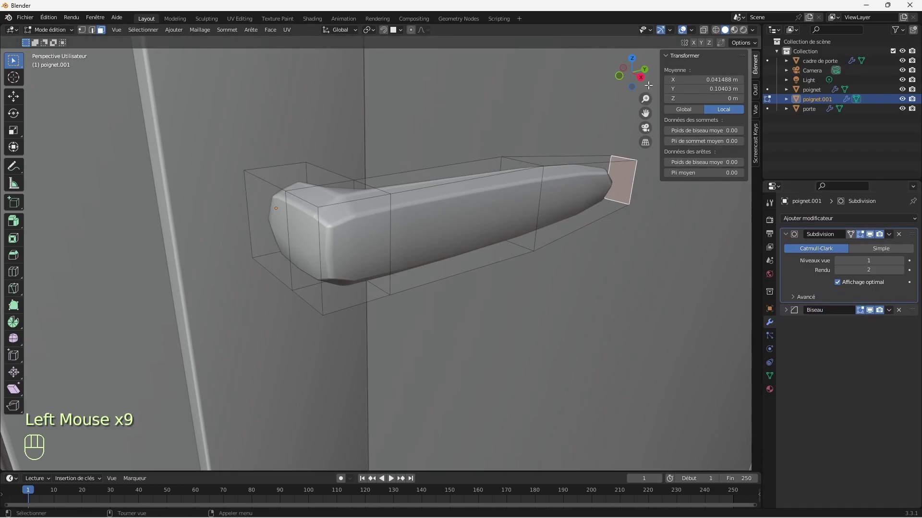
Turn on X-ray display and delete the handle's end face that sits against the door plate.
left_click_drag(647, 78, 707, 84)
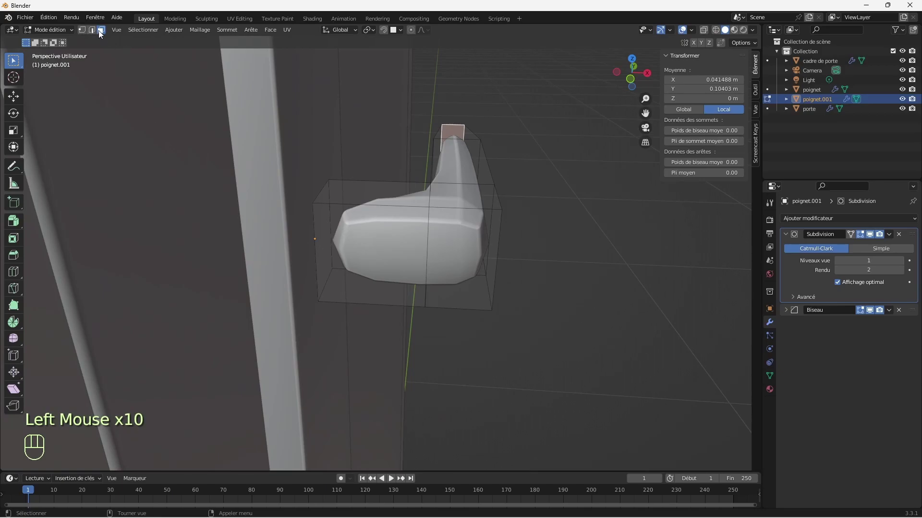
left_click(323, 235)
left_click(318, 226)
left_click(320, 197)
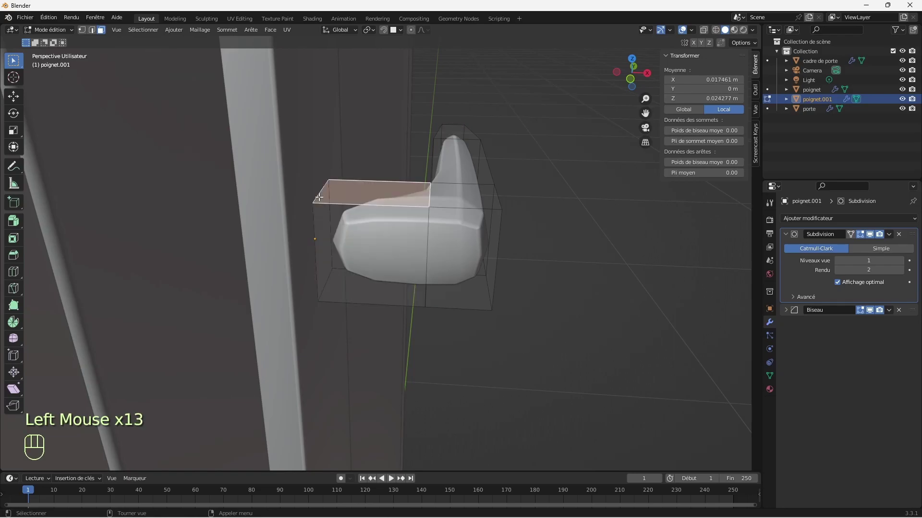
left_click_drag(641, 80, 660, 79)
left_click(704, 30)
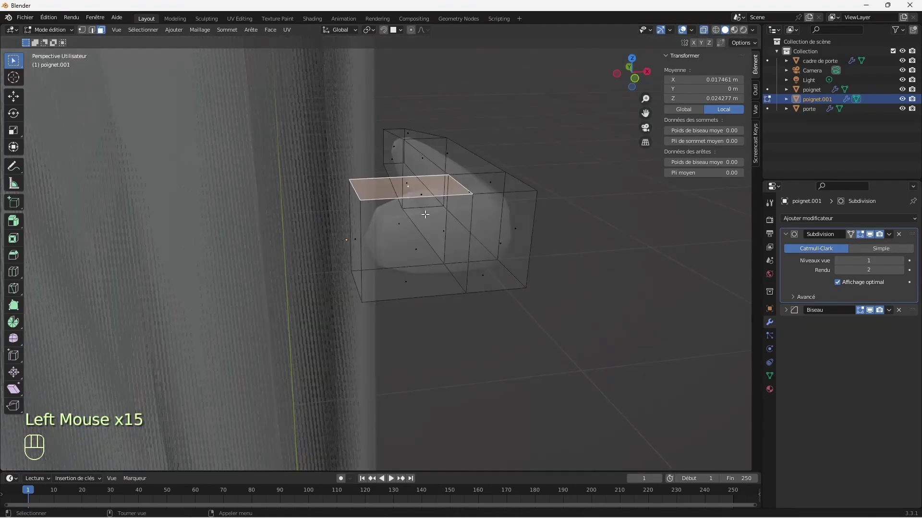
left_click(354, 240)
key("Delete")
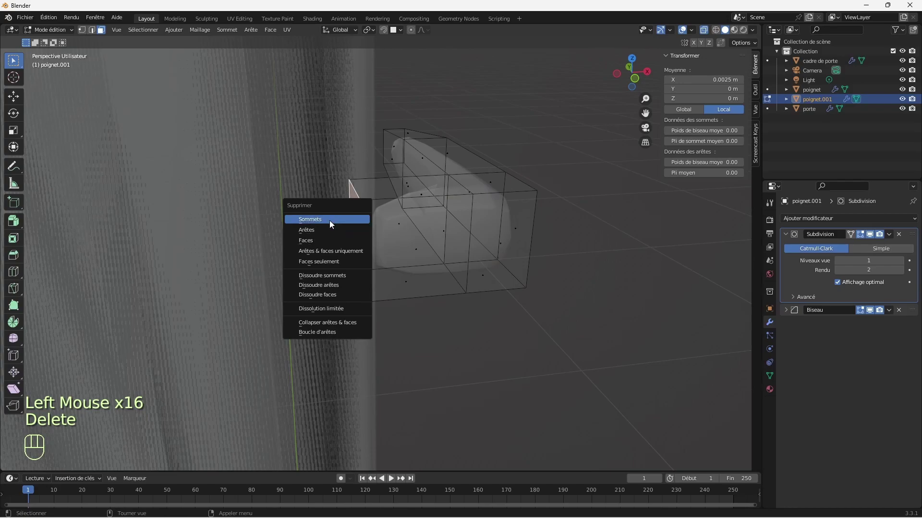
left_click(310, 241)
In edge selection mode, extrude the open edge loop at the handle's plate end and scale it inward to form a rim.
left_click_drag(642, 83, 591, 85)
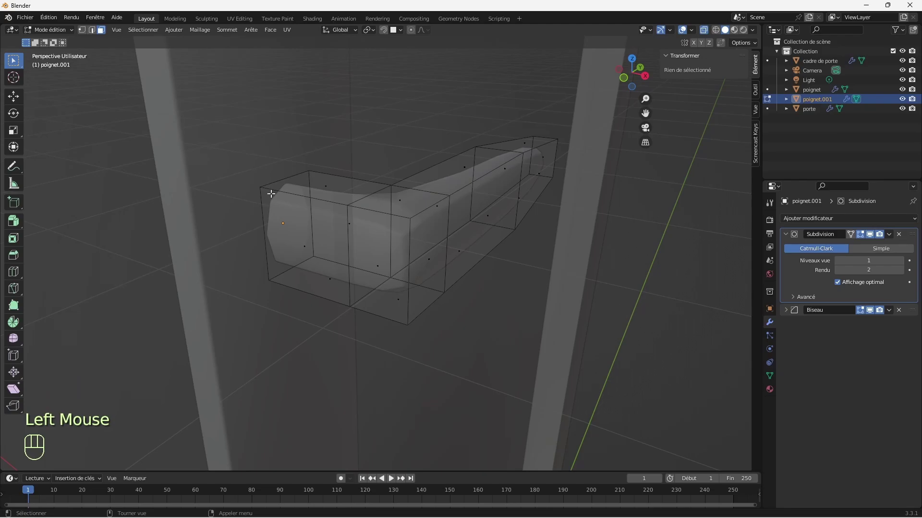
left_click_drag(646, 98, 646, 63)
left_click(91, 31)
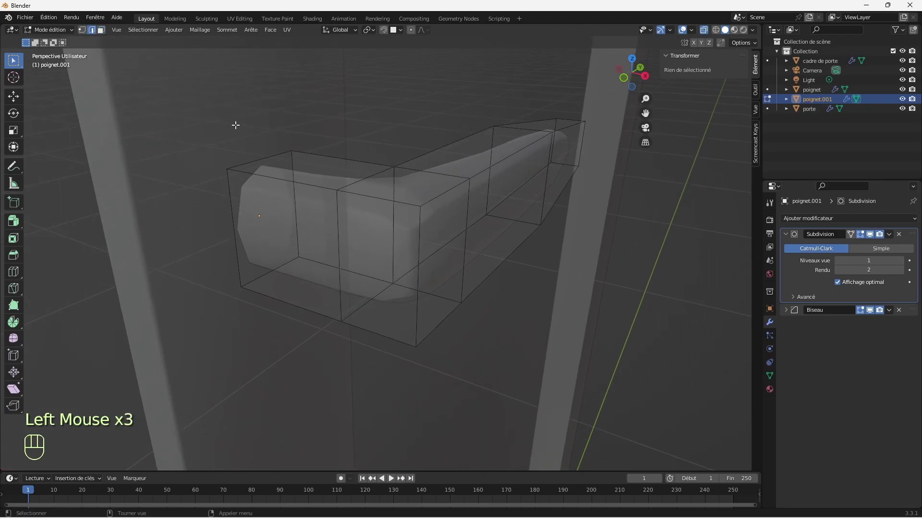
left_click(261, 158)
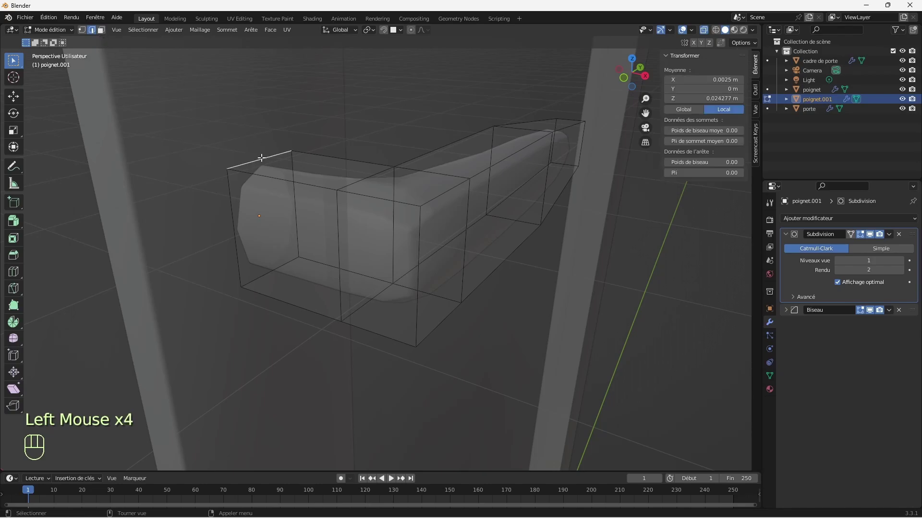
left_click(261, 158, "alt")
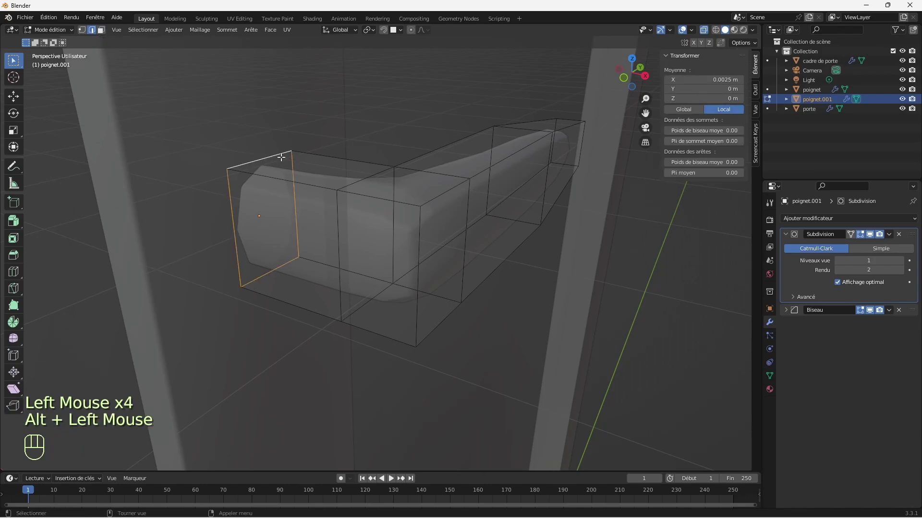
key("e")
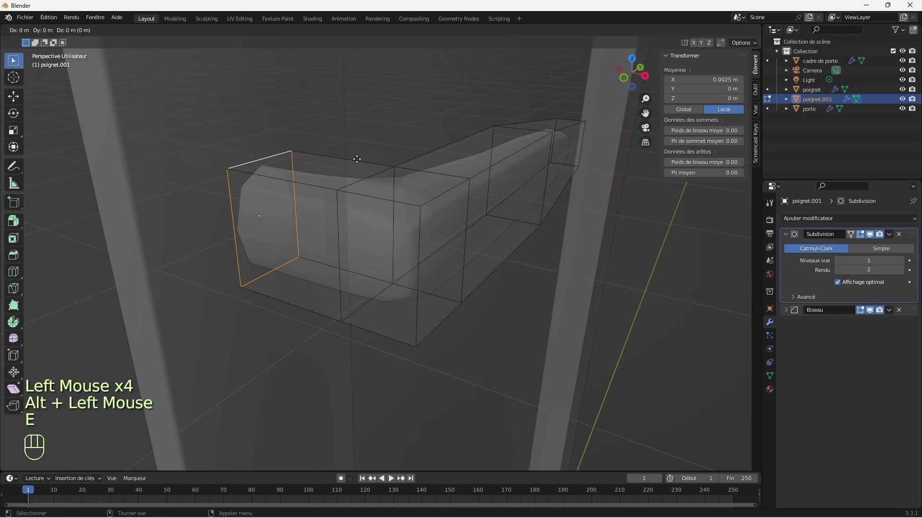
key("s")
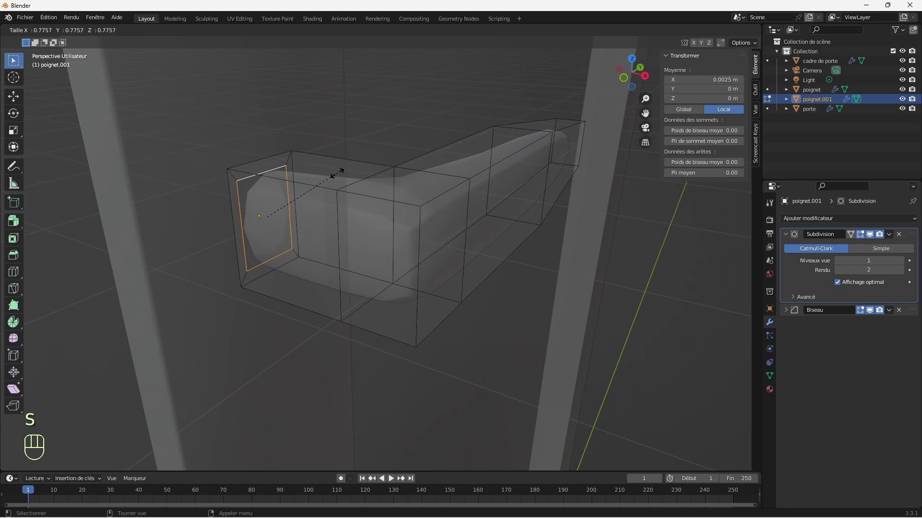
left_click(329, 176)
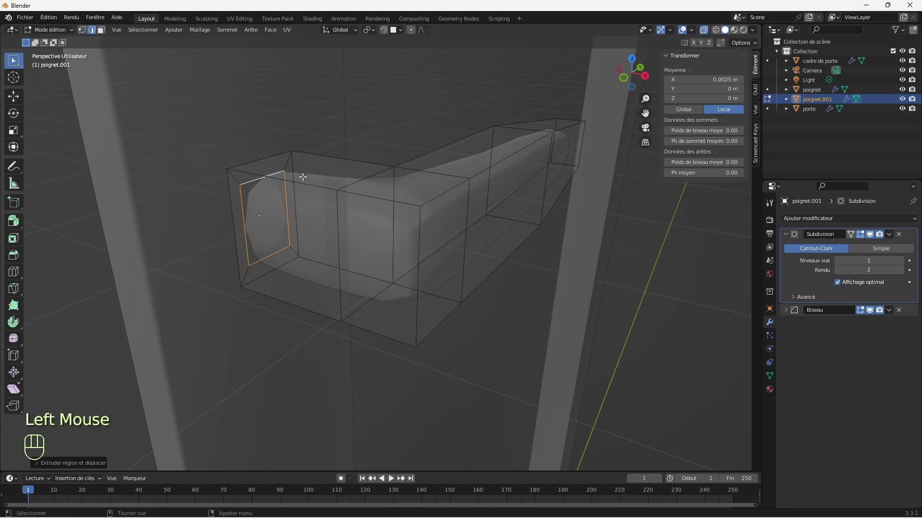
Bevel the outer edge loop at the handle's plate end with a width of about 0.001 m.
left_click(285, 153, "alt")
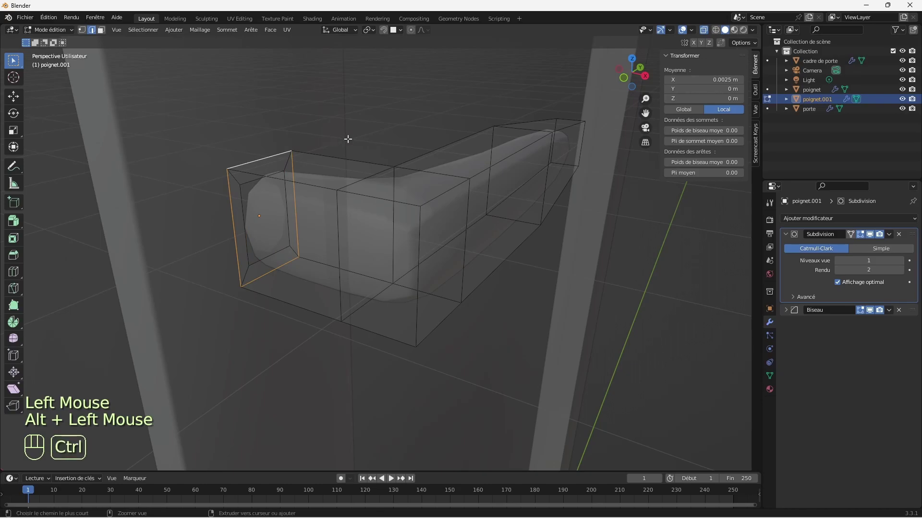
key("ctrl+b")
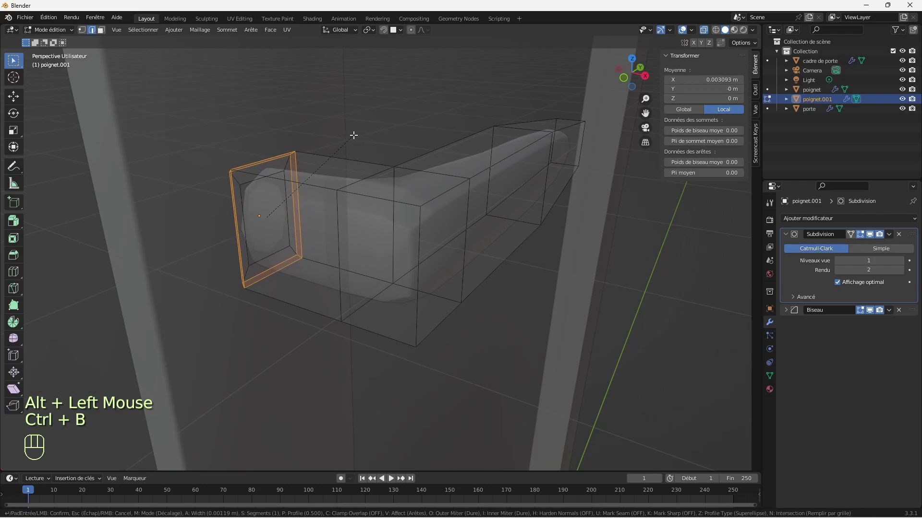
left_click(353, 136)
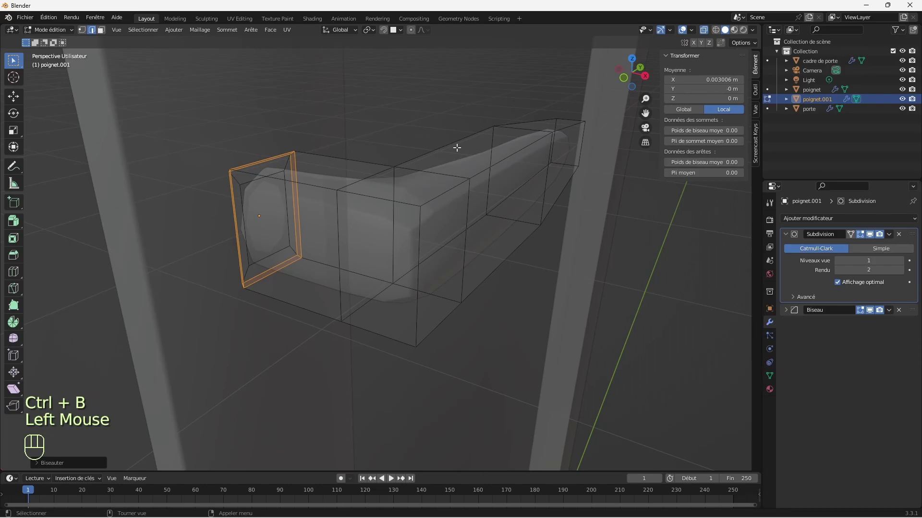
Return to object mode and remove the Biseau modifier from the handle.
left_click(63, 30)
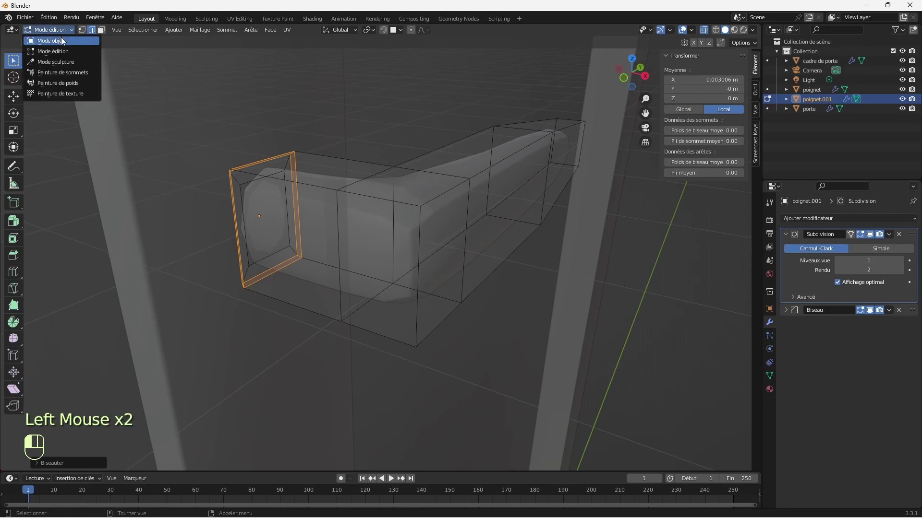
left_click(62, 36)
left_click(352, 129)
left_click(450, 191)
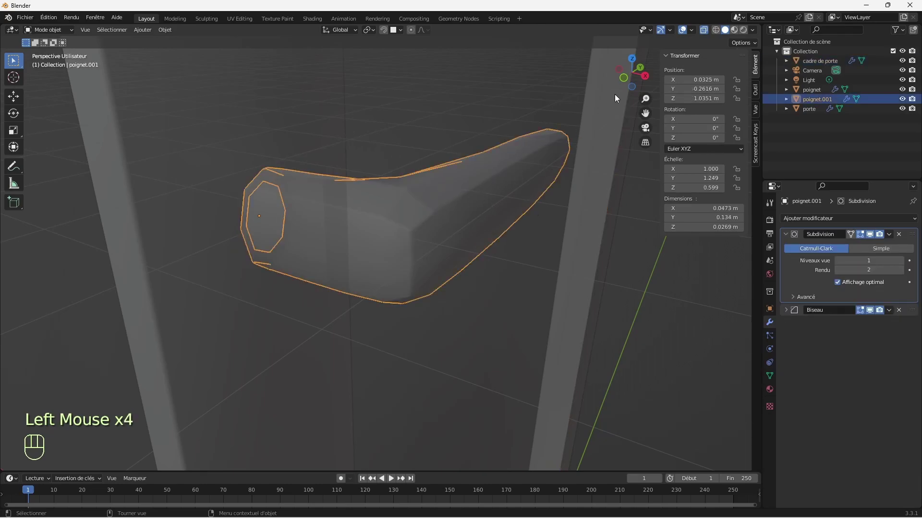
left_click_drag(639, 83, 525, 168)
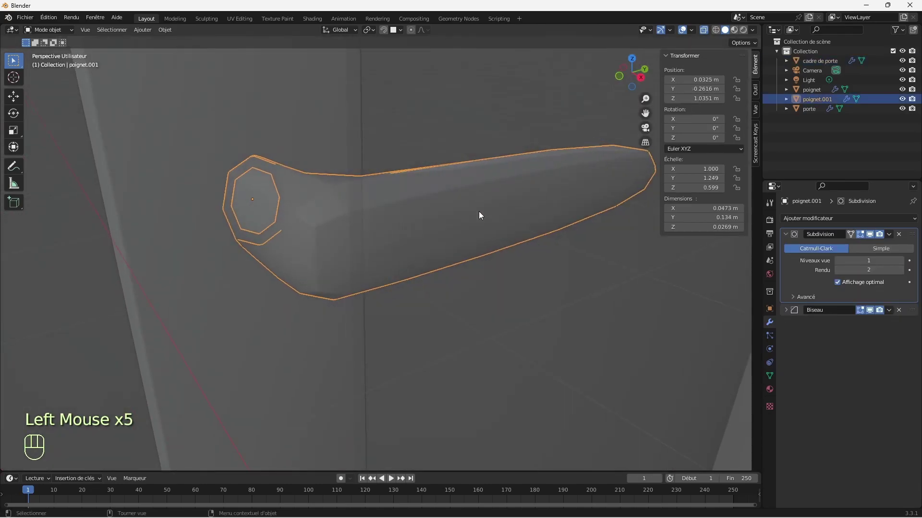
left_click_drag(908, 309, 902, 333)
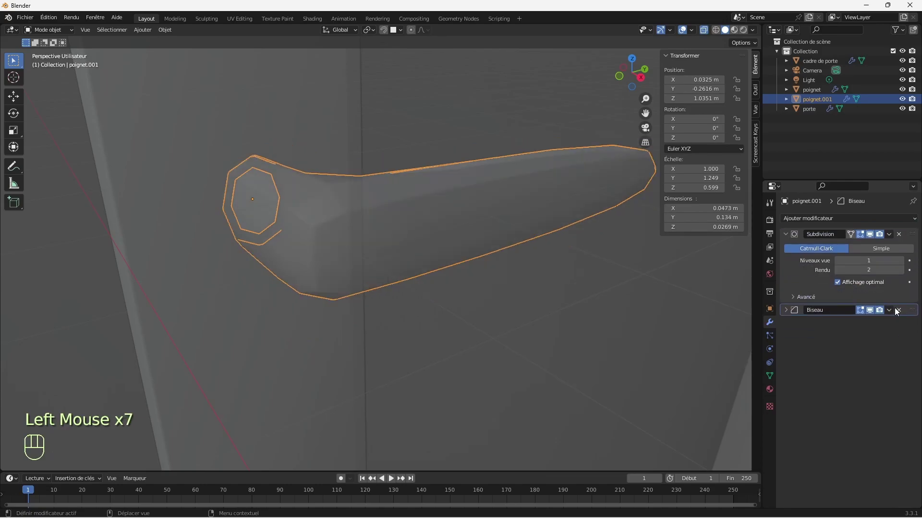
left_click(899, 310)
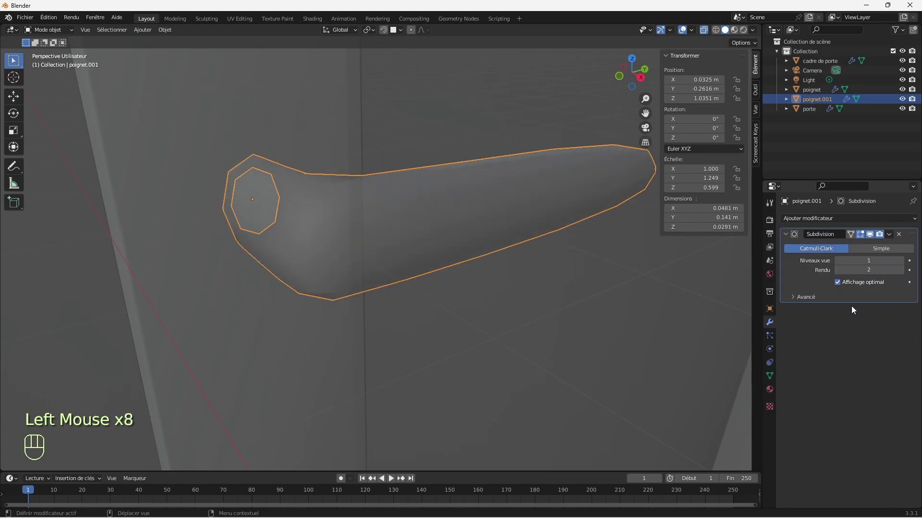
Set the handle's Subdivision levels to 2 for the viewport and 3 for rendering.
left_click(666, 278)
left_click(584, 218)
left_click(901, 261)
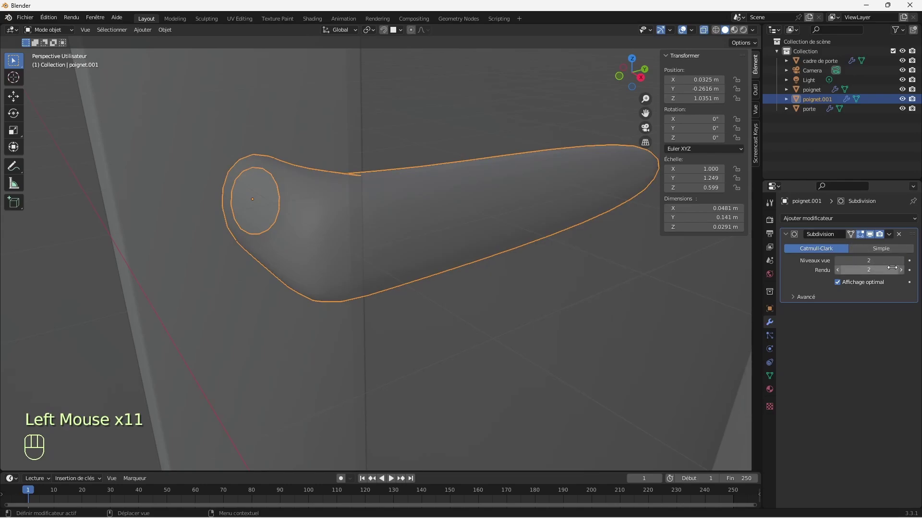
left_click(901, 270)
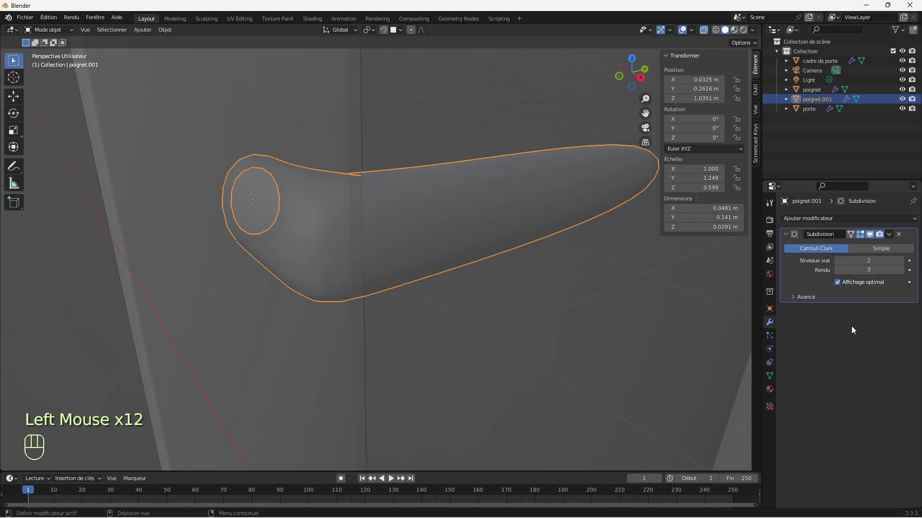
Turn off X-ray display and check the handle's shape from the front of the door.
left_click(849, 354)
left_click(659, 246)
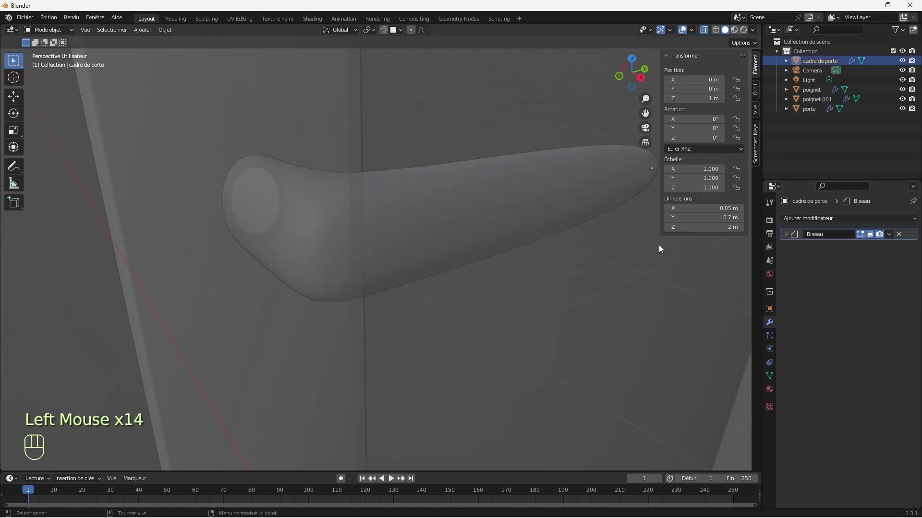
left_click(616, 172)
left_click_drag(645, 106, 645, 120)
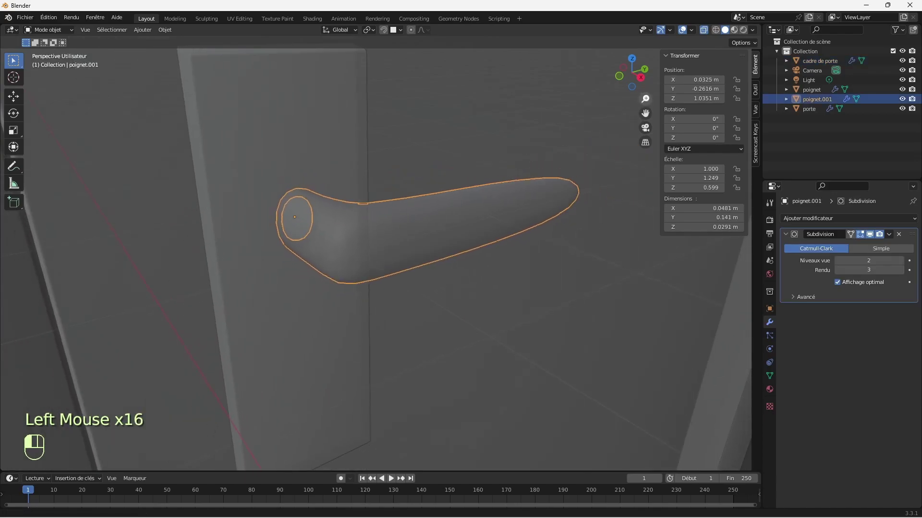
left_click(704, 29)
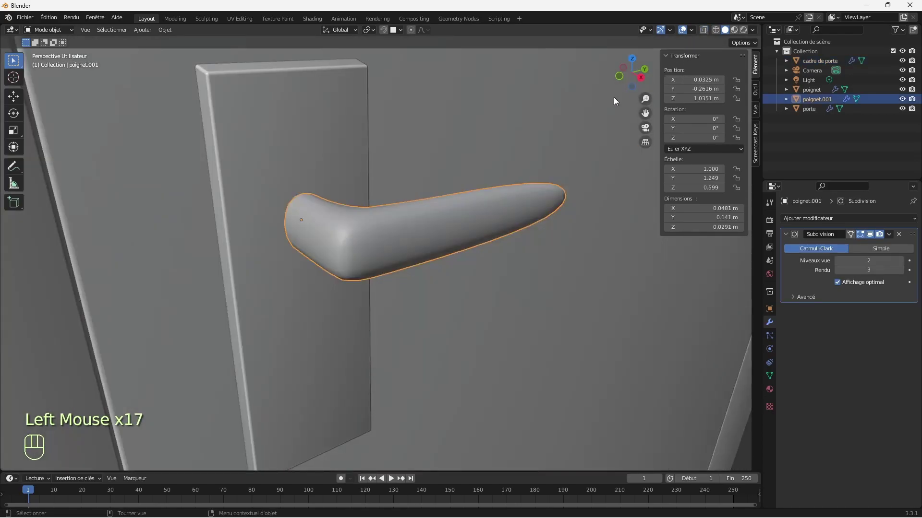
left_click(639, 78)
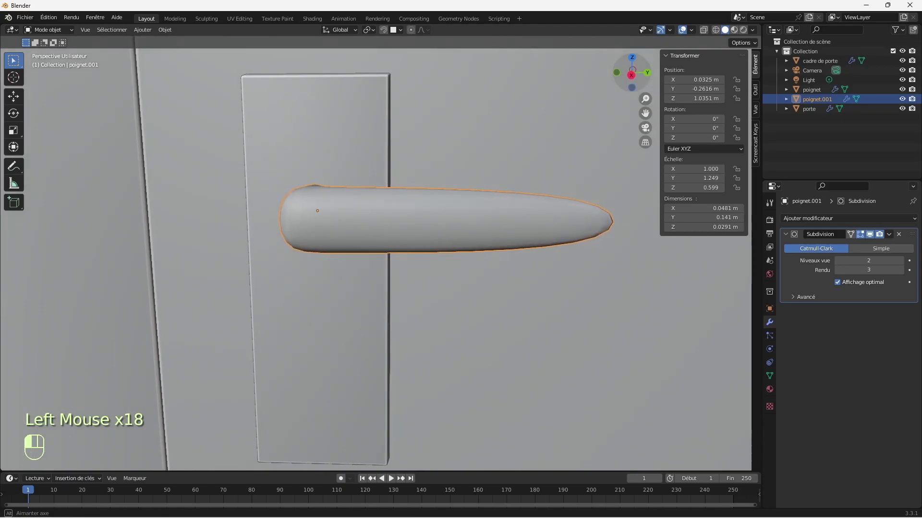
left_click_drag(646, 111, 608, 134)
left_click_drag(648, 100, 634, 111)
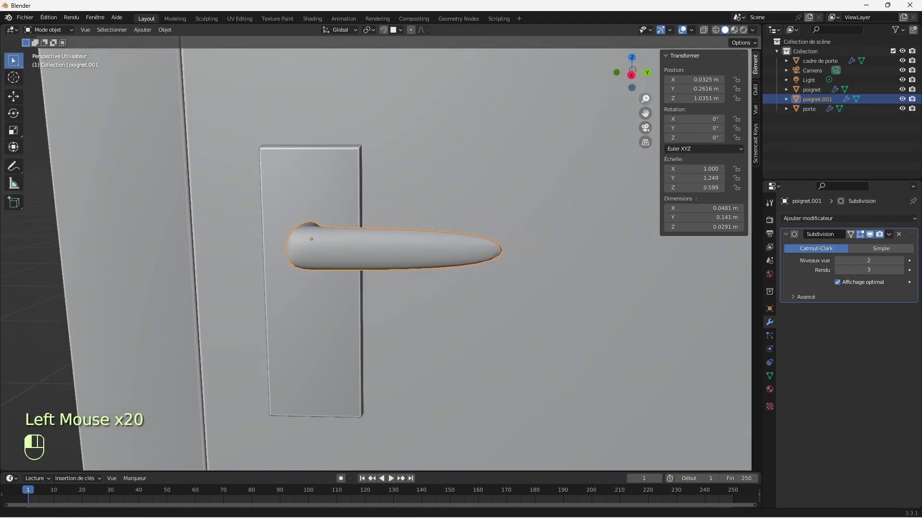
Set the handle's viewport Subdivision level to 3.
left_click(900, 261)
left_click(565, 275)
left_click(460, 240)
left_click_drag(638, 84, 662, 106)
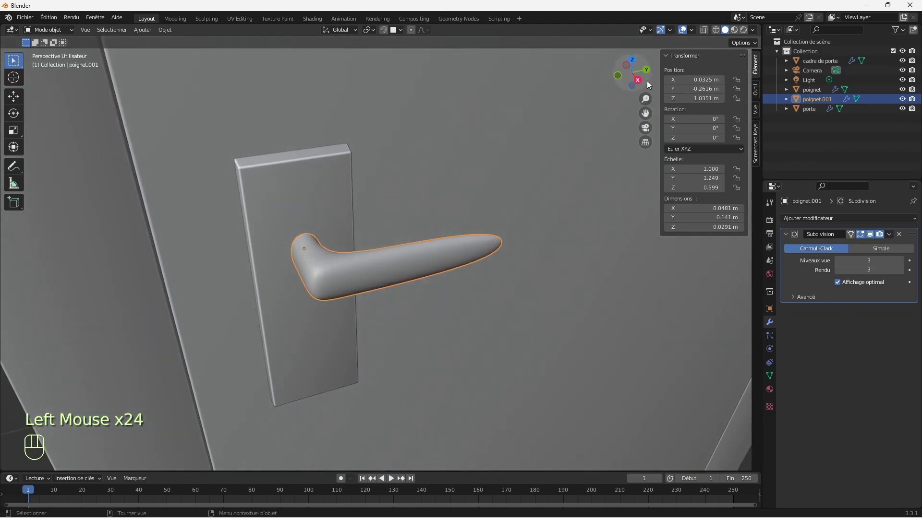
Add loop cuts close to the lever's tip and on both sides of the handle's corner to tighten the smoothing.
left_click(476, 247)
key("Tab")
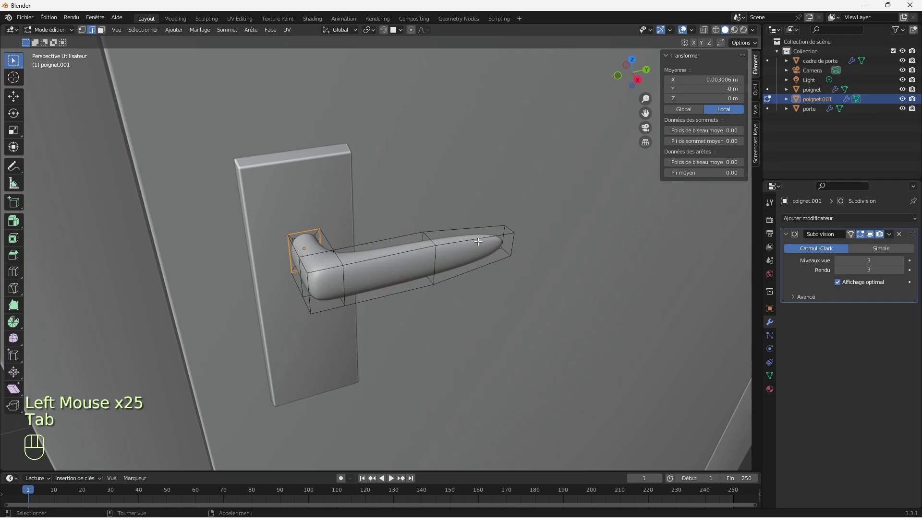
left_click(12, 272)
mouse_move(473, 230)
left_mouse_down()
mouse_move(442, 234)
mouse_move(477, 223)
mouse_move(440, 247)
mouse_move(474, 234)
left_mouse_up()
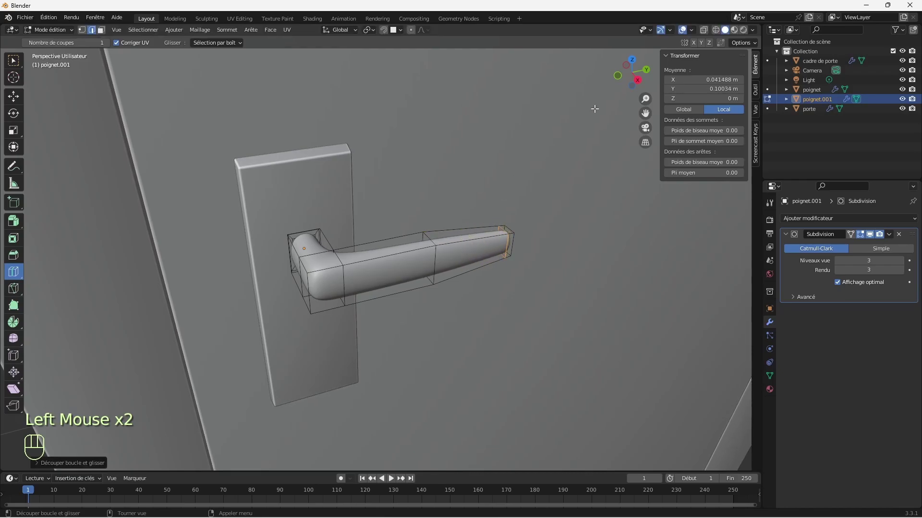
left_click_drag(646, 81, 632, 129)
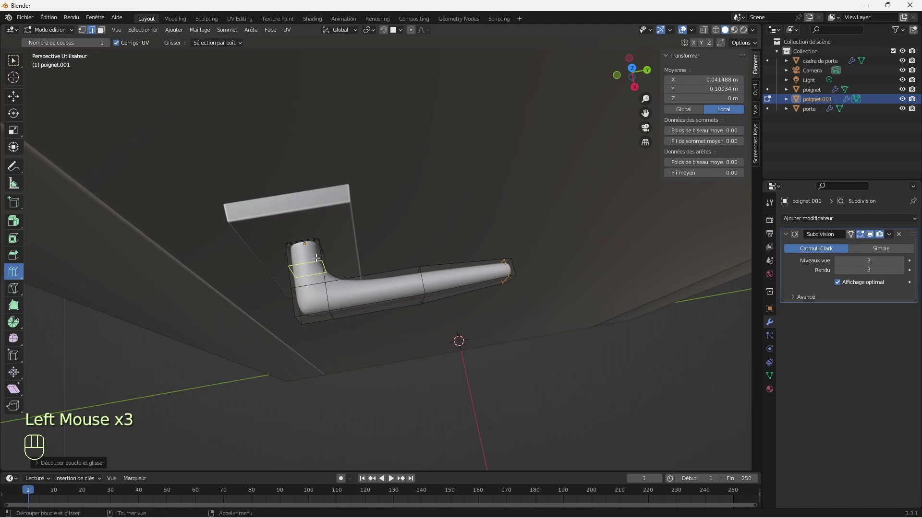
left_click_drag(309, 255, 321, 301)
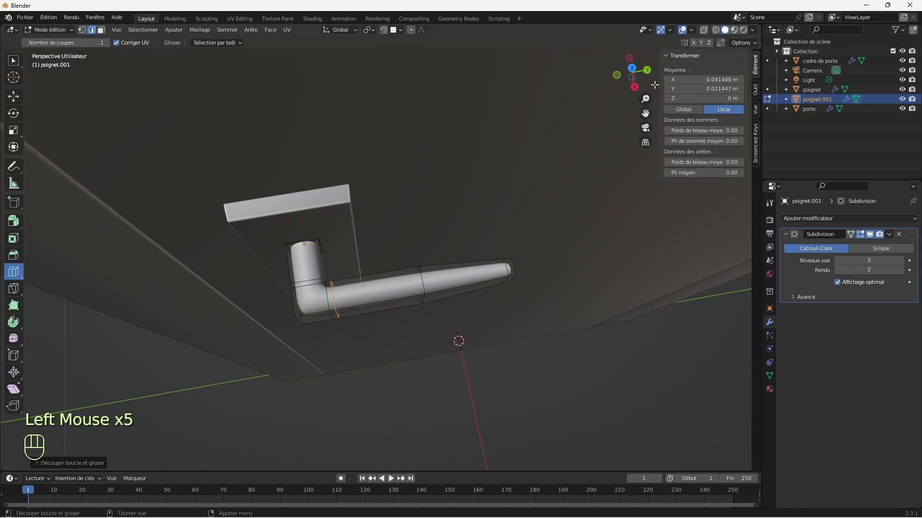
Add two lengthwise loop cuts around the handle, one near its upper edges and one near its lower edges.
left_click_drag(645, 80, 692, 10)
left_click_drag(645, 98, 644, 51)
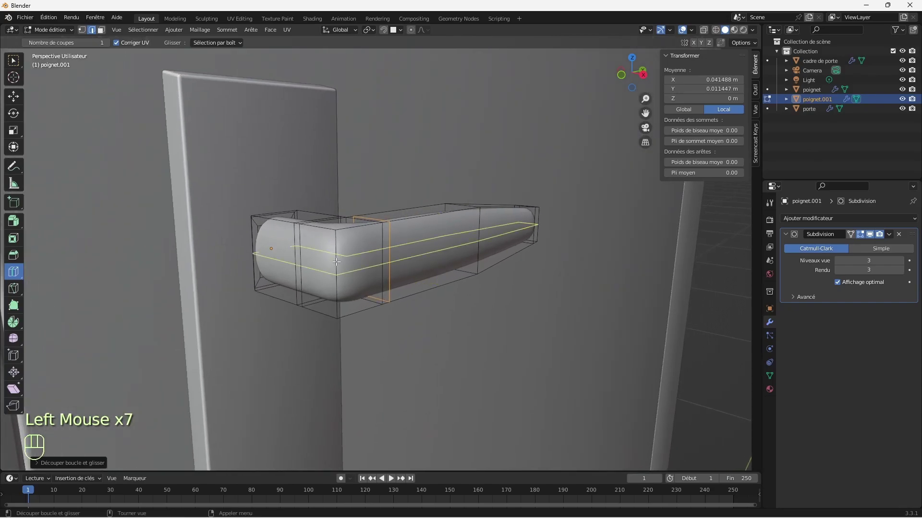
left_click_drag(341, 261, 338, 285)
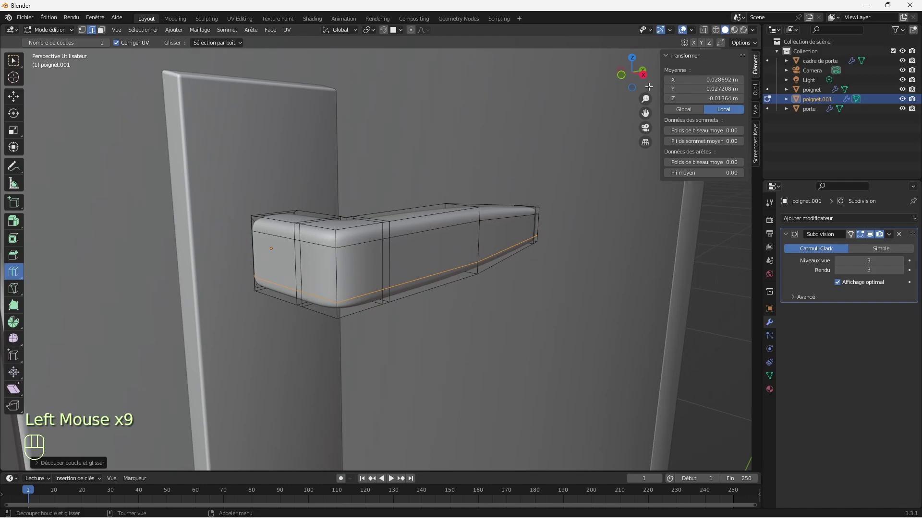
Return to object mode and clear the selection to view the finished handle.
mouse_move(642, 89)
left_mouse_down()
mouse_move(608, 113)
mouse_move(580, 109)
mouse_move(632, 100)
left_mouse_up()
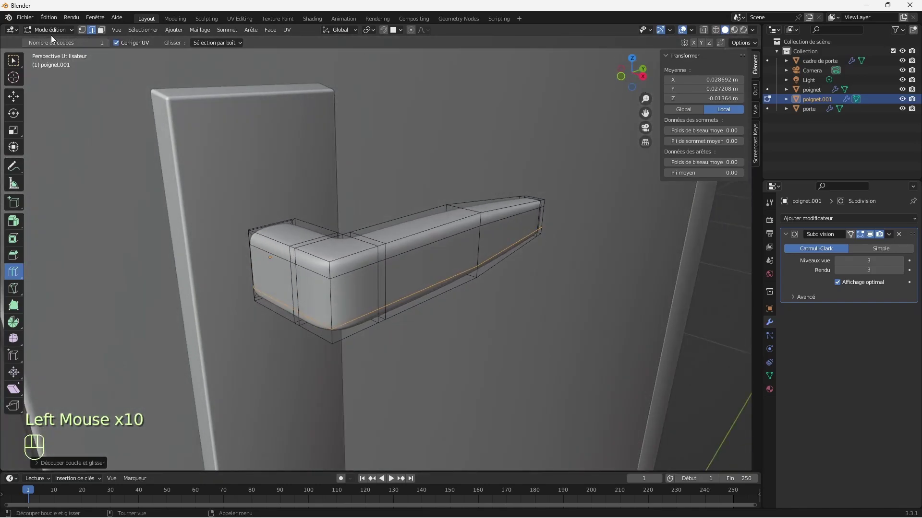
left_click(45, 33)
left_click(53, 38)
left_click(428, 150)
left_click(727, 293)
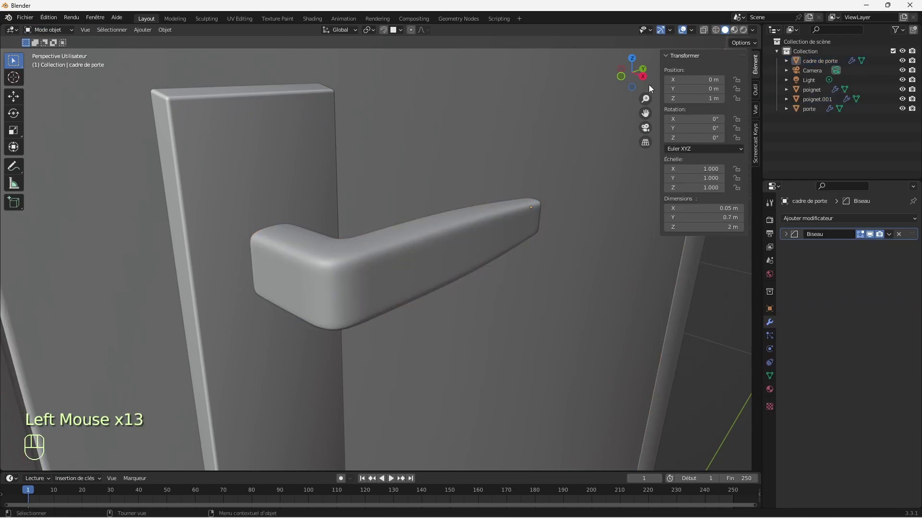
Select the door surround and open its material settings.
left_click_drag(645, 98, 646, 240)
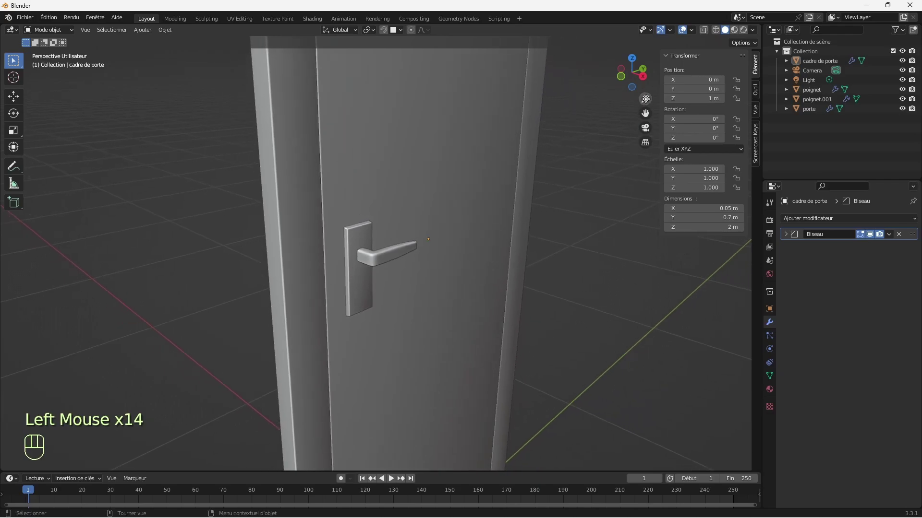
left_click_drag(641, 88, 622, 63)
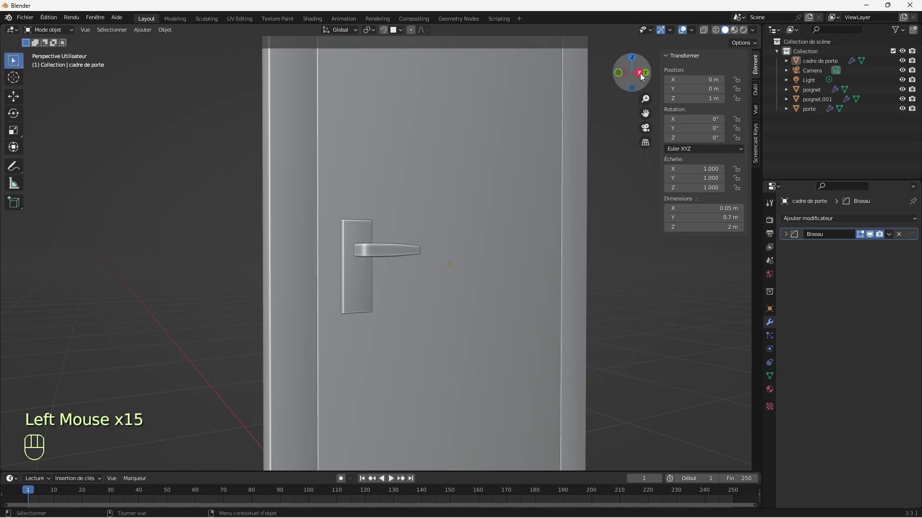
left_click_drag(645, 80, 645, 143)
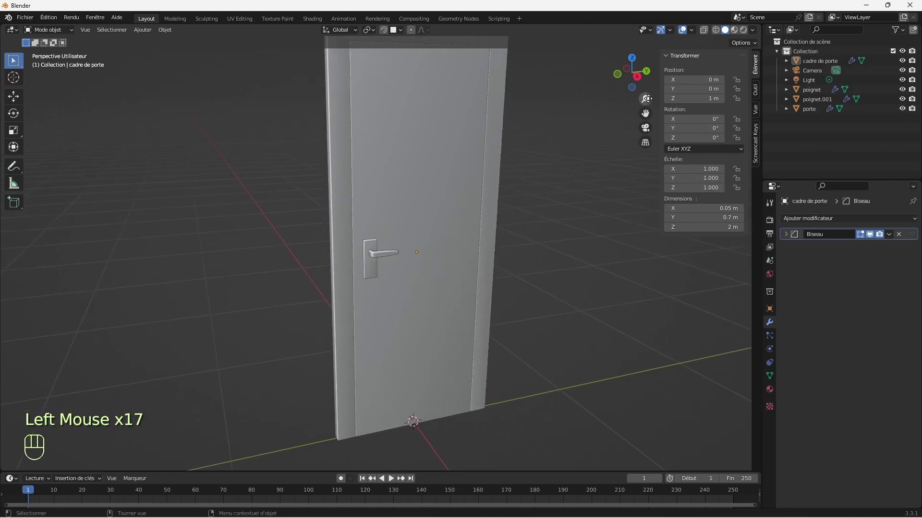
left_click(490, 222)
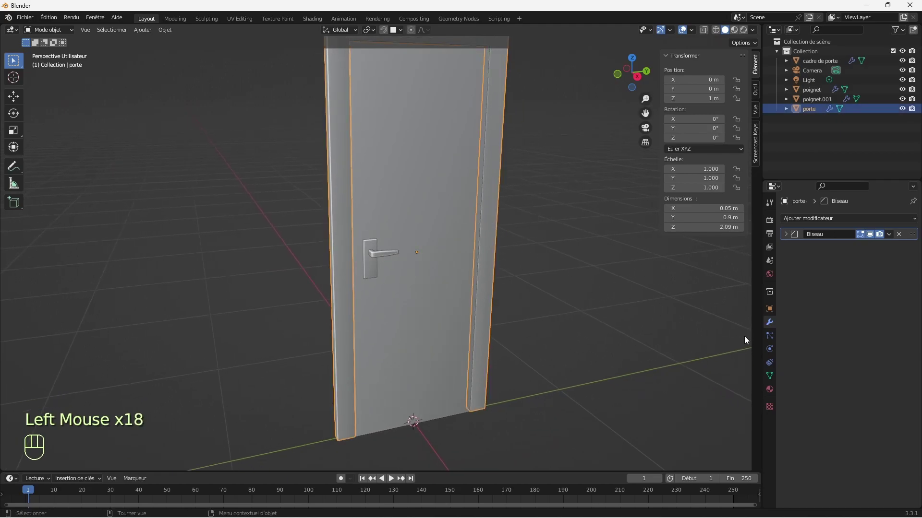
left_click(770, 389)
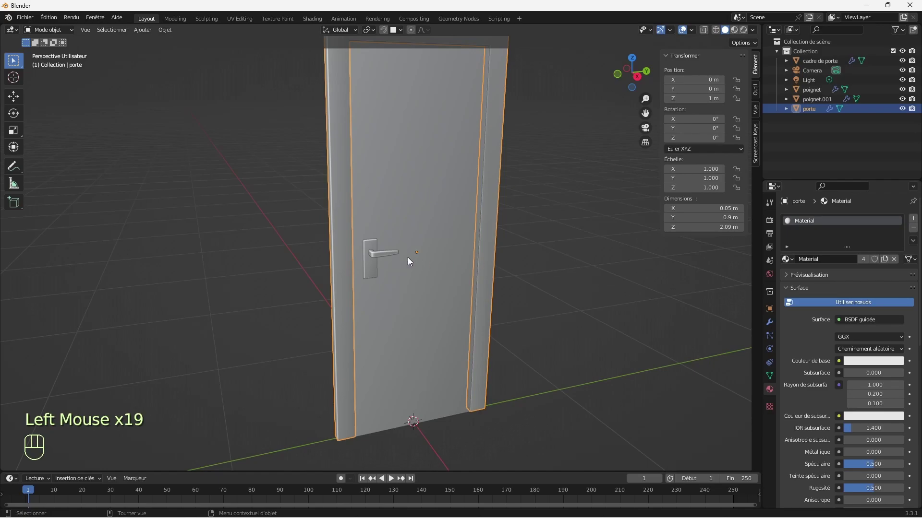
Give the handle plate its own copy of the shared material and name it poignet.
left_click(371, 261)
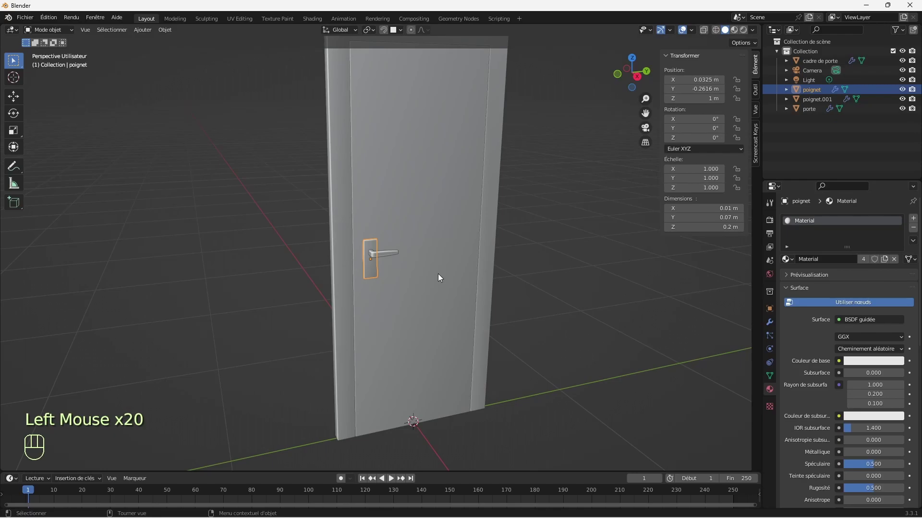
left_click(479, 274)
left_click(375, 267)
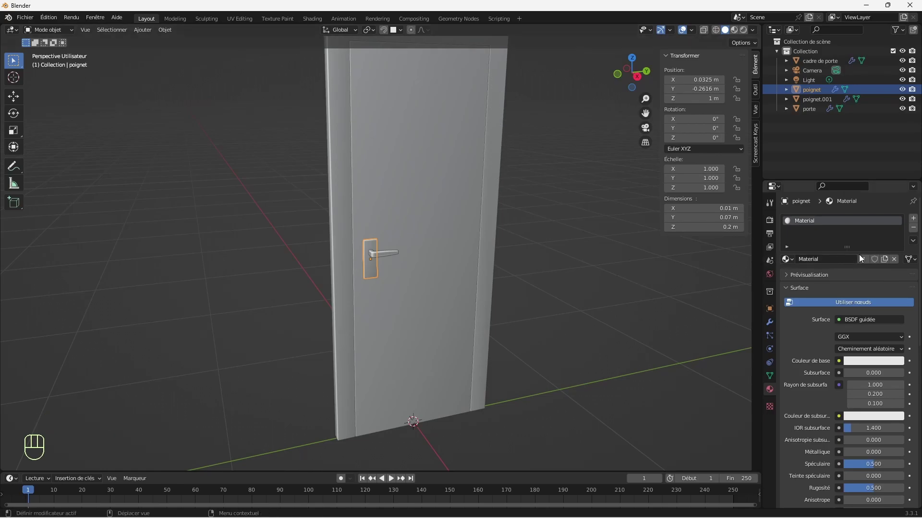
left_click(884, 260)
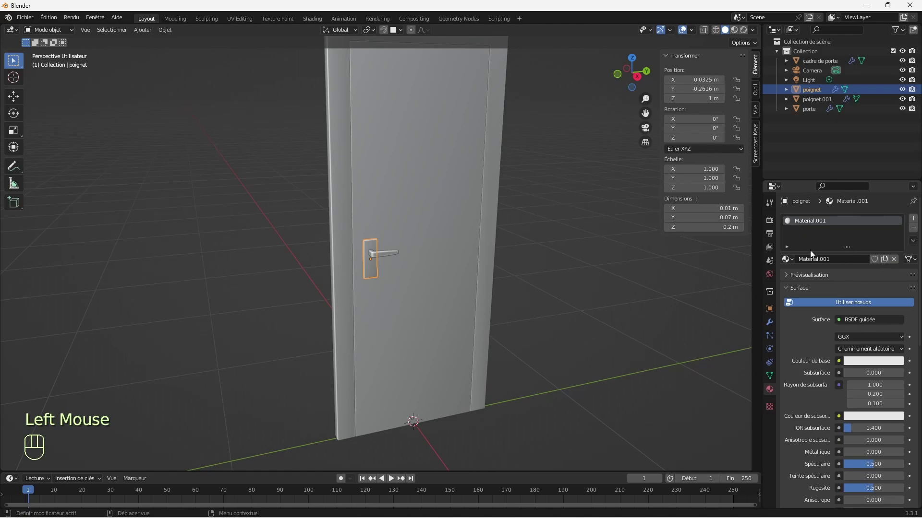
double_click(824, 259)
type("poignet")
key("Return")
Set the handle plate material's metallic to 0.654 and roughness to 0.303, previewing it in rendered viewport shading.
left_click_drag(855, 453, 883, 453)
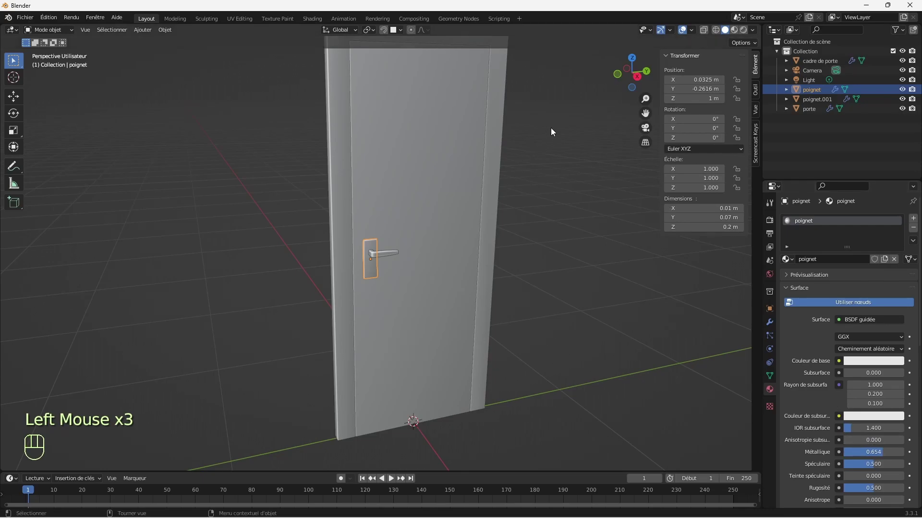
left_click(745, 30)
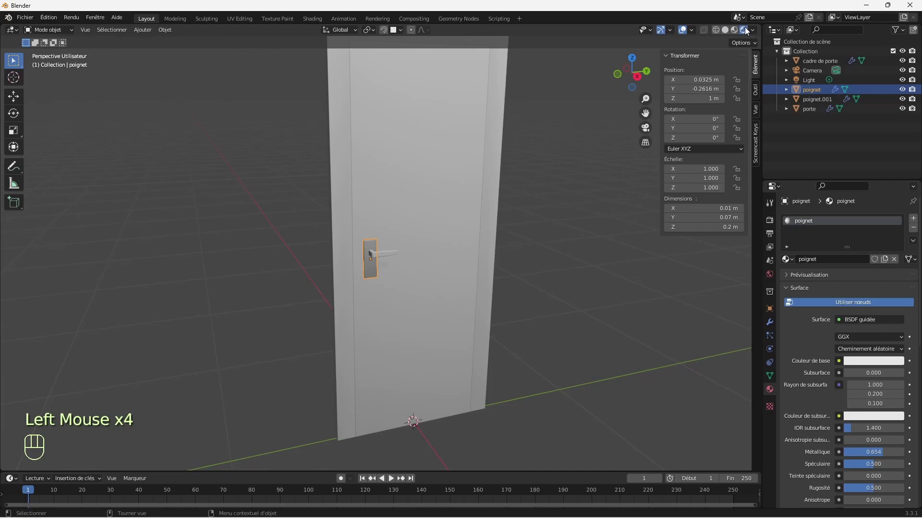
left_click_drag(645, 99, 645, 70)
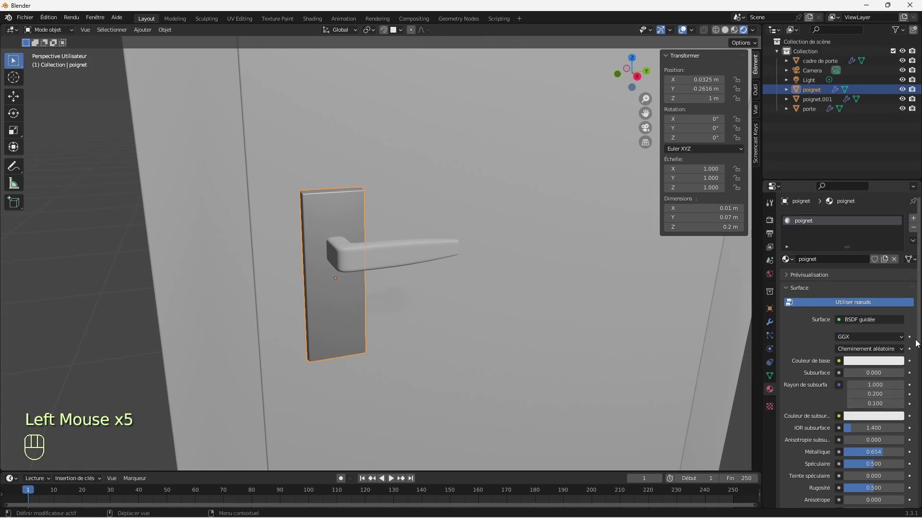
left_click_drag(919, 325, 919, 364)
mouse_move(871, 404)
left_mouse_down()
mouse_move(850, 405)
mouse_move(859, 404)
left_mouse_up()
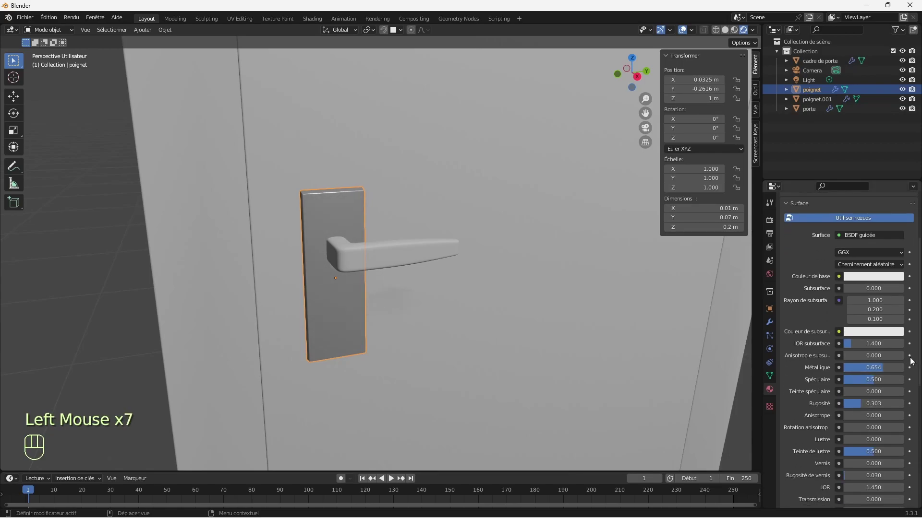
left_click_drag(918, 354, 919, 308)
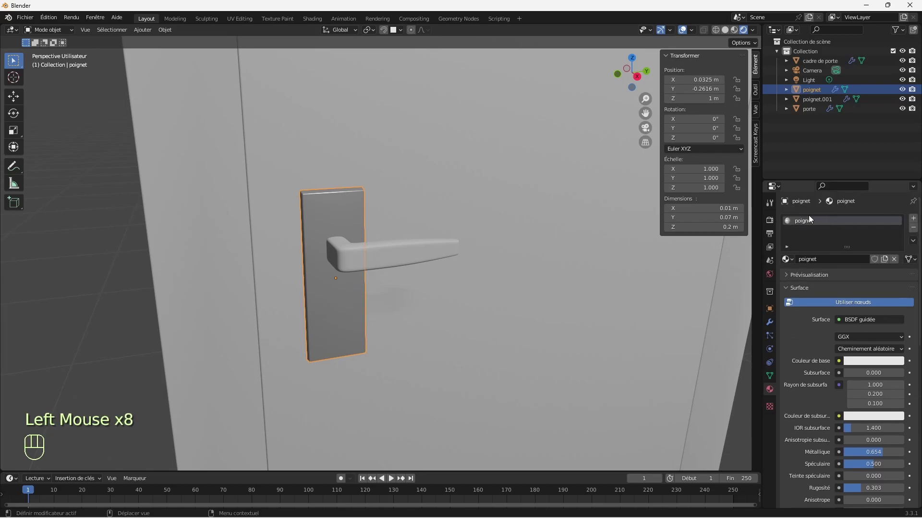
Assign the existing poignet material to the lever handle and clear the selection.
left_click(407, 252)
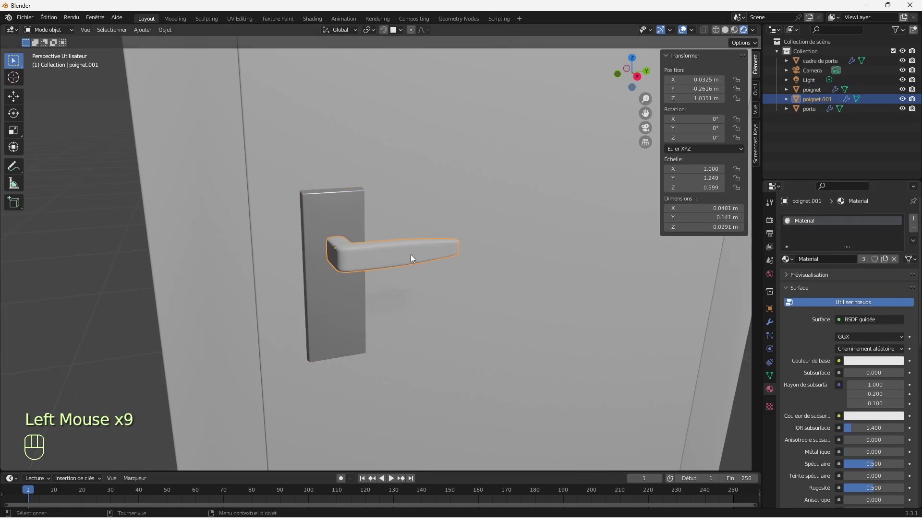
left_click(790, 258)
left_click(805, 281)
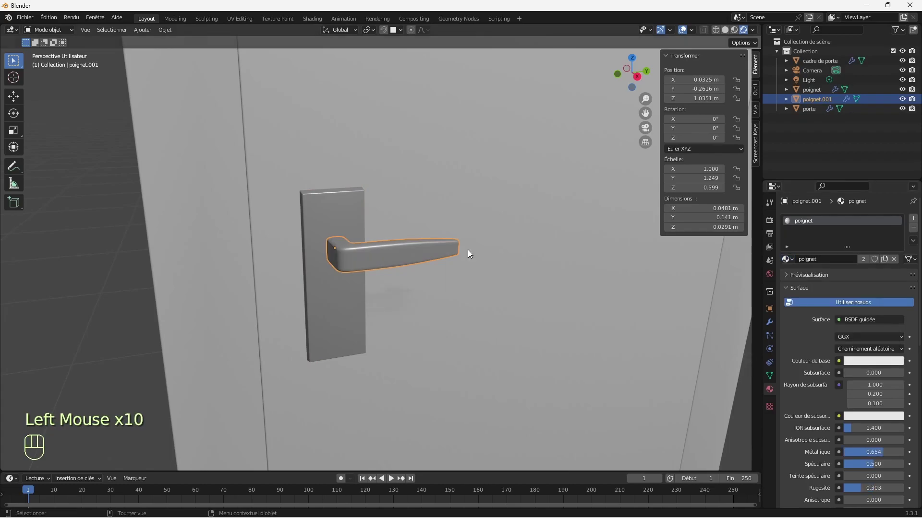
left_click(172, 310)
left_click(133, 305)
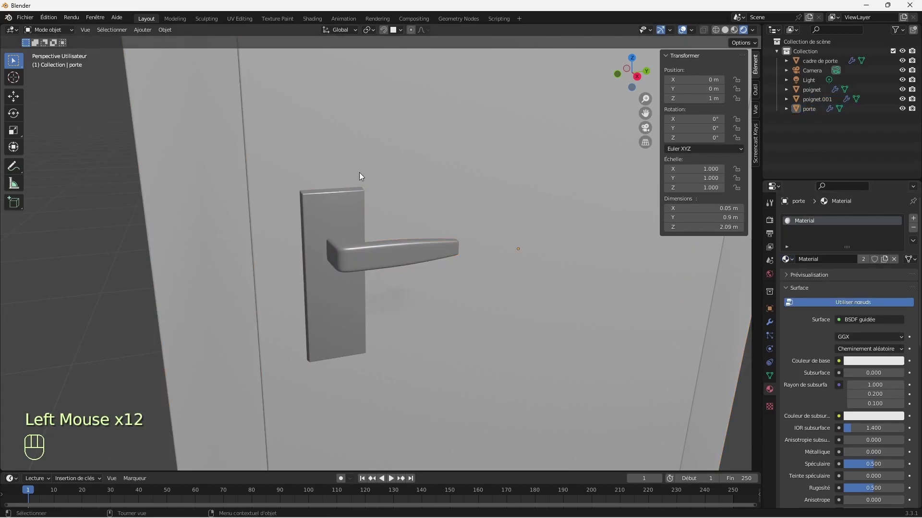
Give the door panel its own copy of the shared material and name it porte.
left_click(396, 149)
left_click_drag(645, 99, 645, 192)
left_click_drag(642, 83, 642, 65)
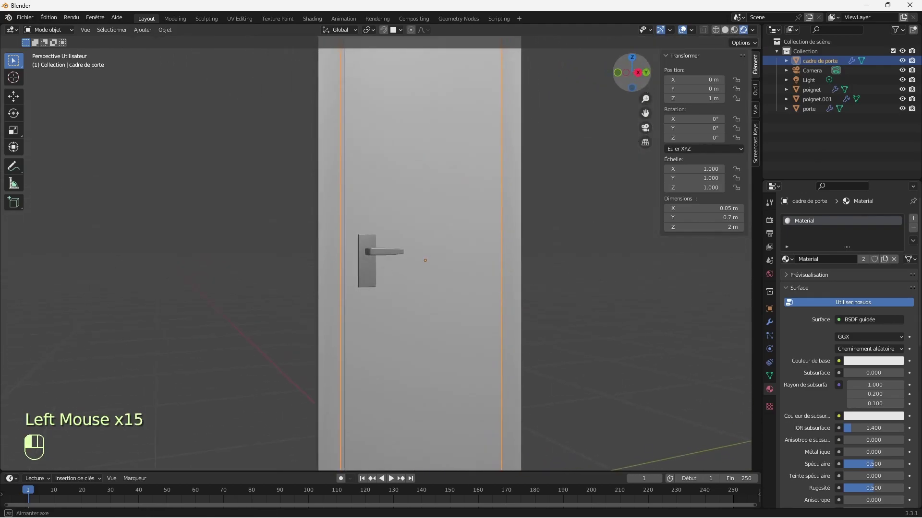
left_click(884, 259)
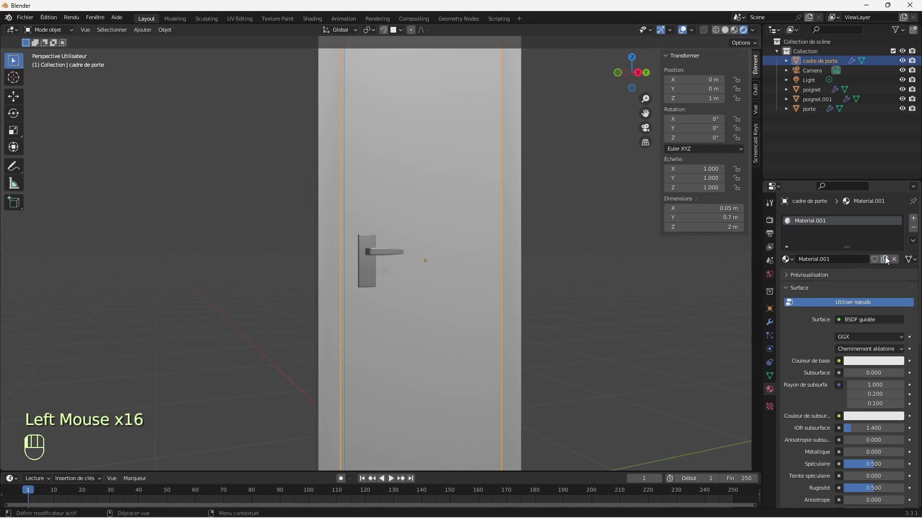
left_click(831, 261)
type("P")
key("Return")
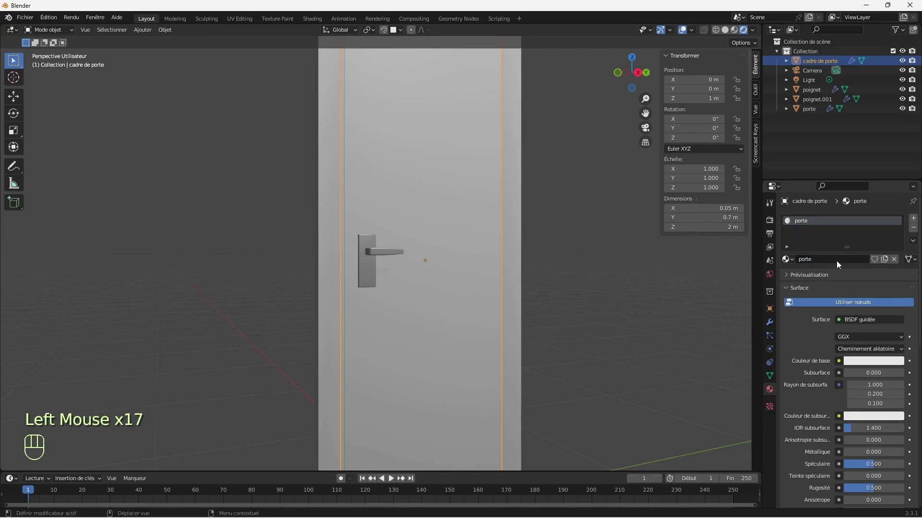
Set the door panel material's base color to a slightly pinkish red and its roughness to 0.280.
left_click(868, 362)
left_click(852, 282)
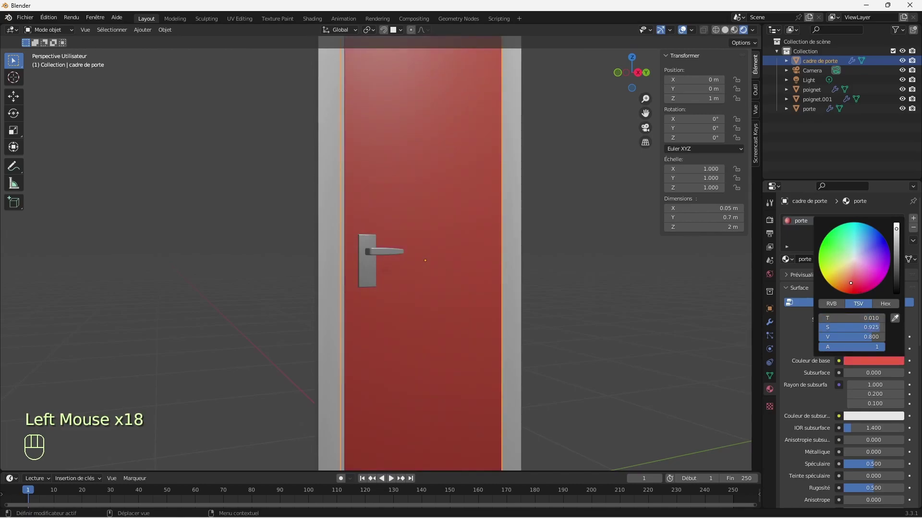
mouse_move(850, 284)
left_mouse_down()
mouse_move(855, 290)
mouse_move(854, 281)
left_mouse_up()
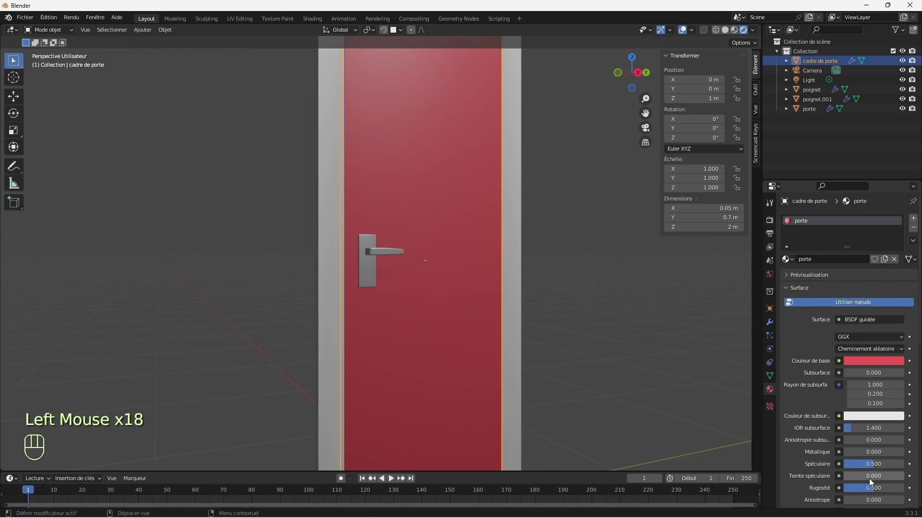
left_click_drag(873, 489, 860, 489)
left_click(648, 324)
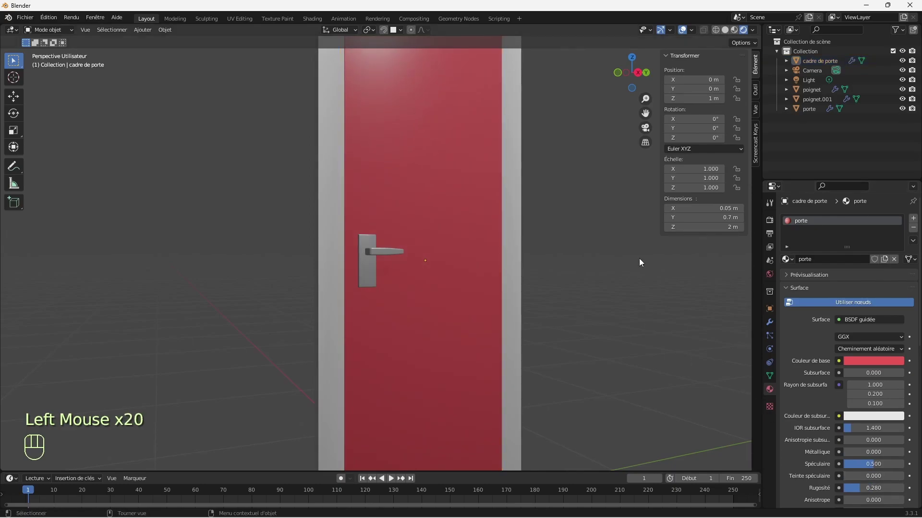
left_click_drag(643, 89, 621, 81)
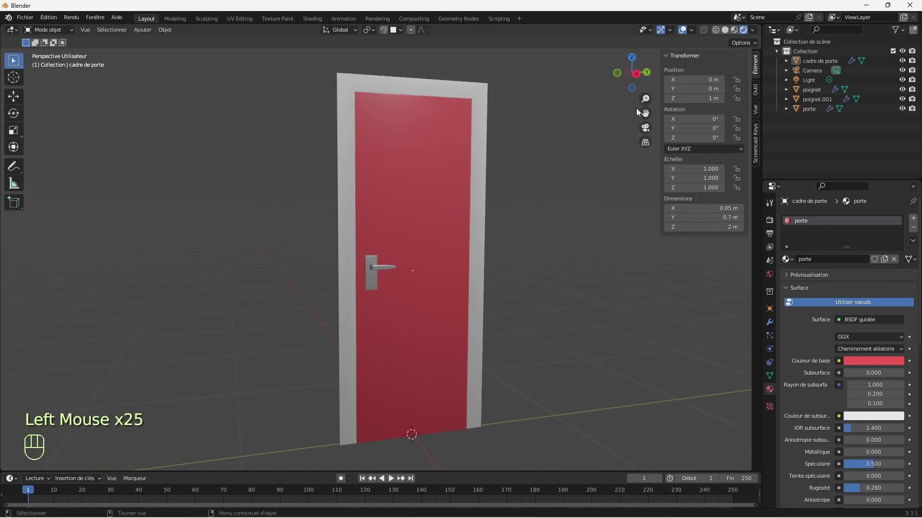
left_click_drag(645, 113, 644, 113)
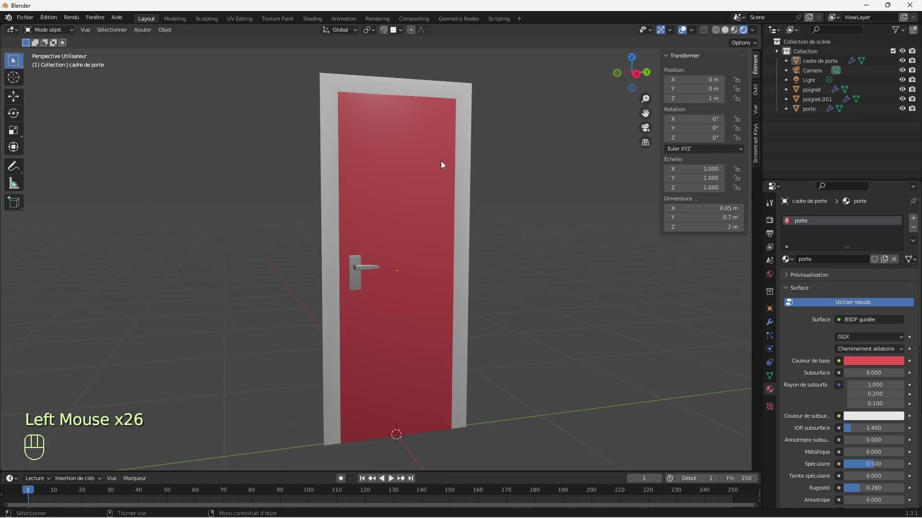